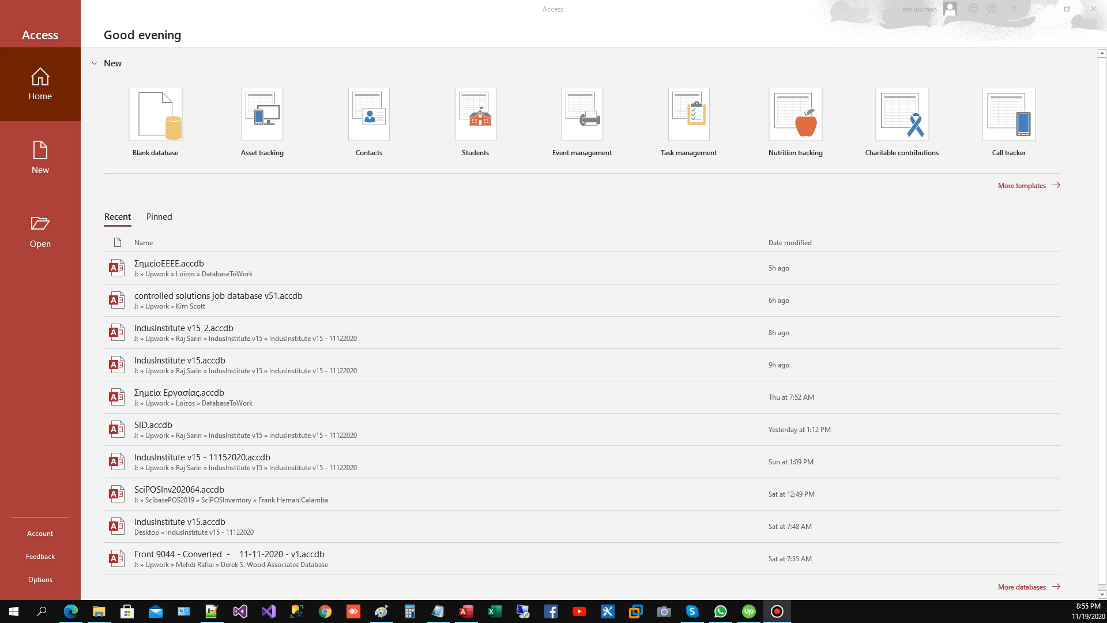
Step: Create a blank database with the file name MySampleDB
click(155, 119)
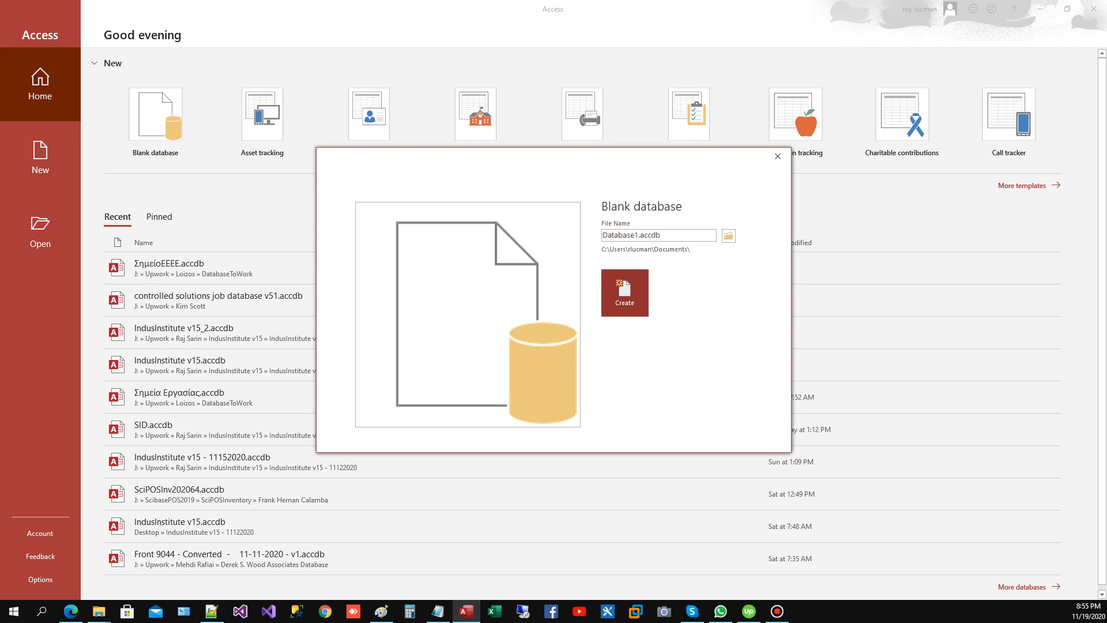
click(638, 235)
key(shift+Home)
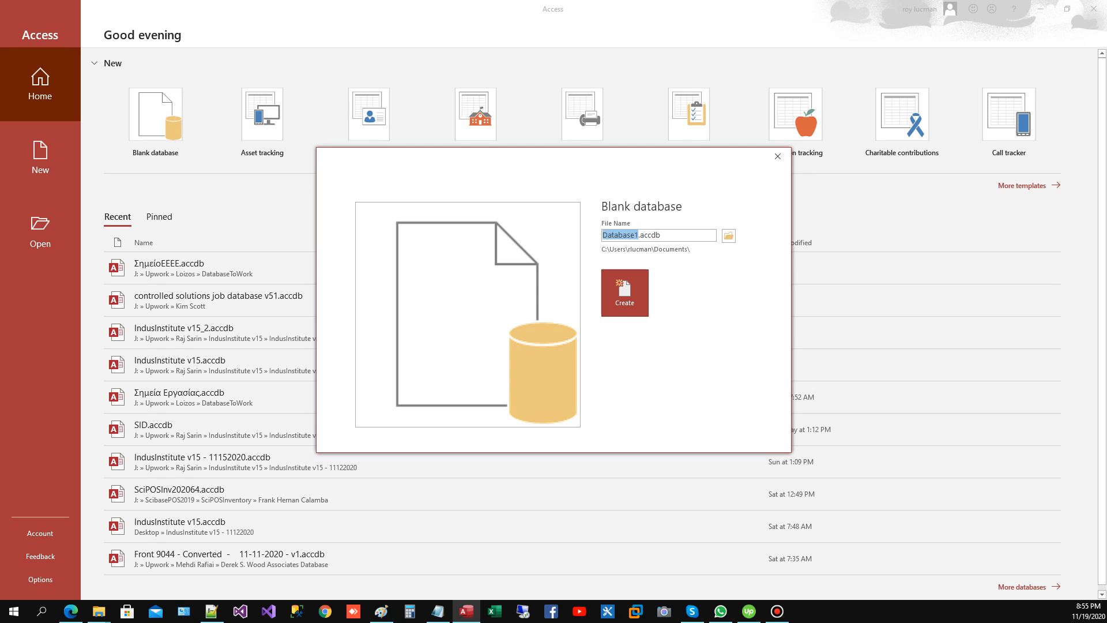
text(MySampleDG)
key(BackSpace)
text(B)
key(Return)
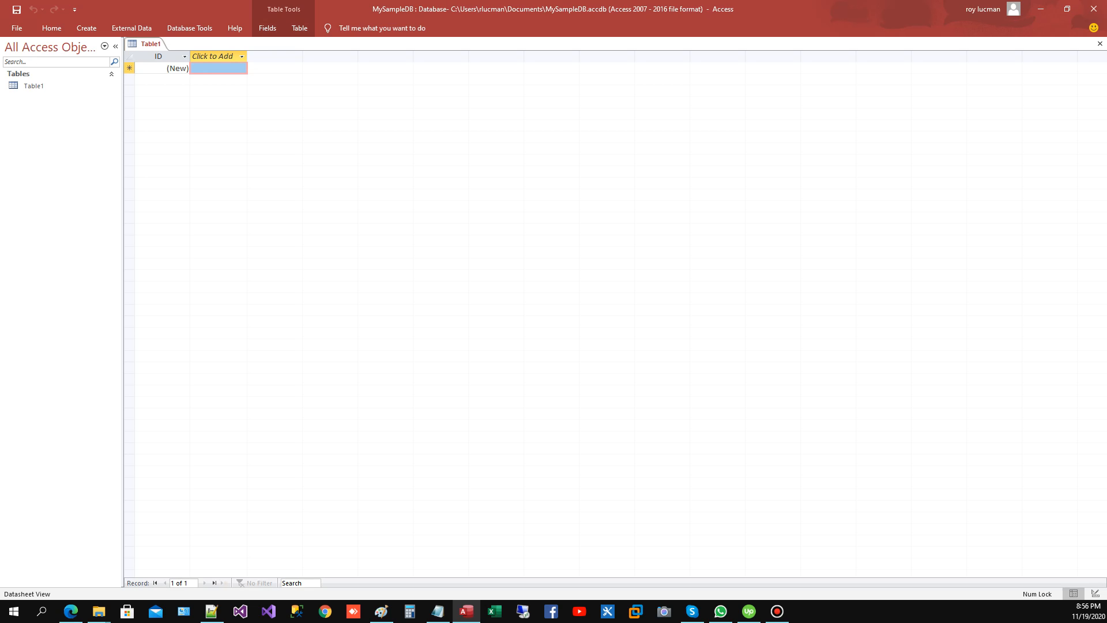
Step: Switch Table1 to Design View, saving the table as TblEmployee
click(34, 86)
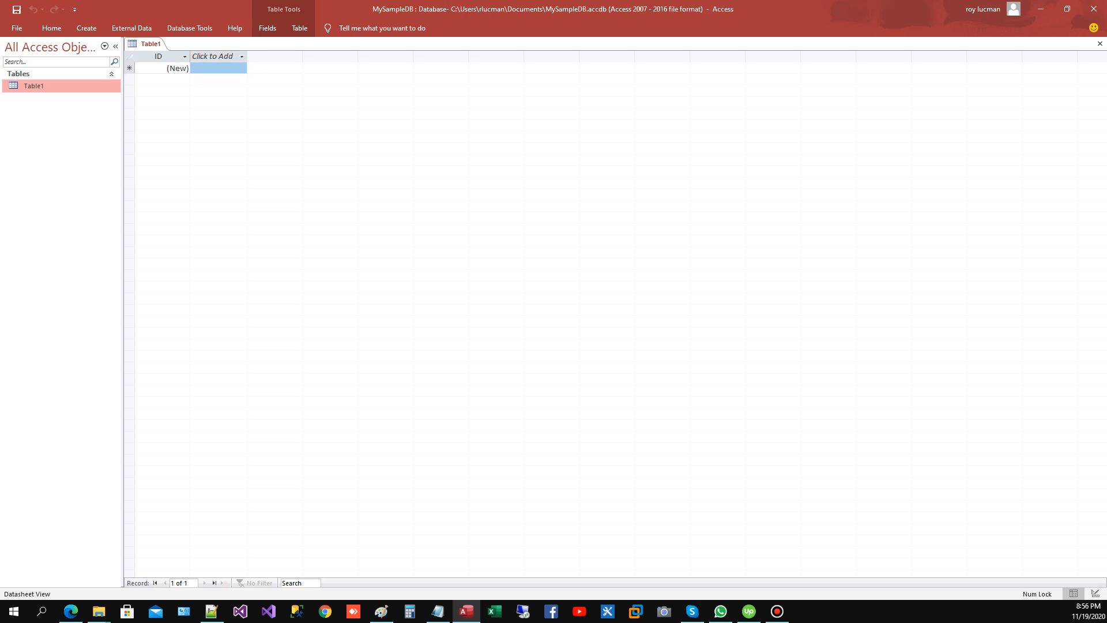
right_click(48, 86)
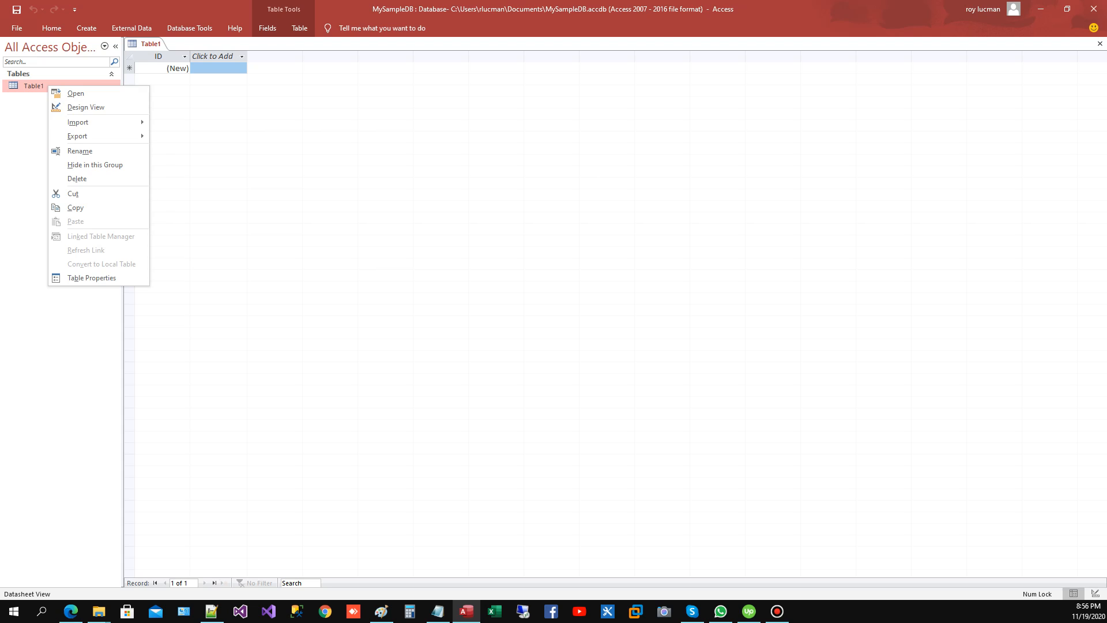
click(85, 107)
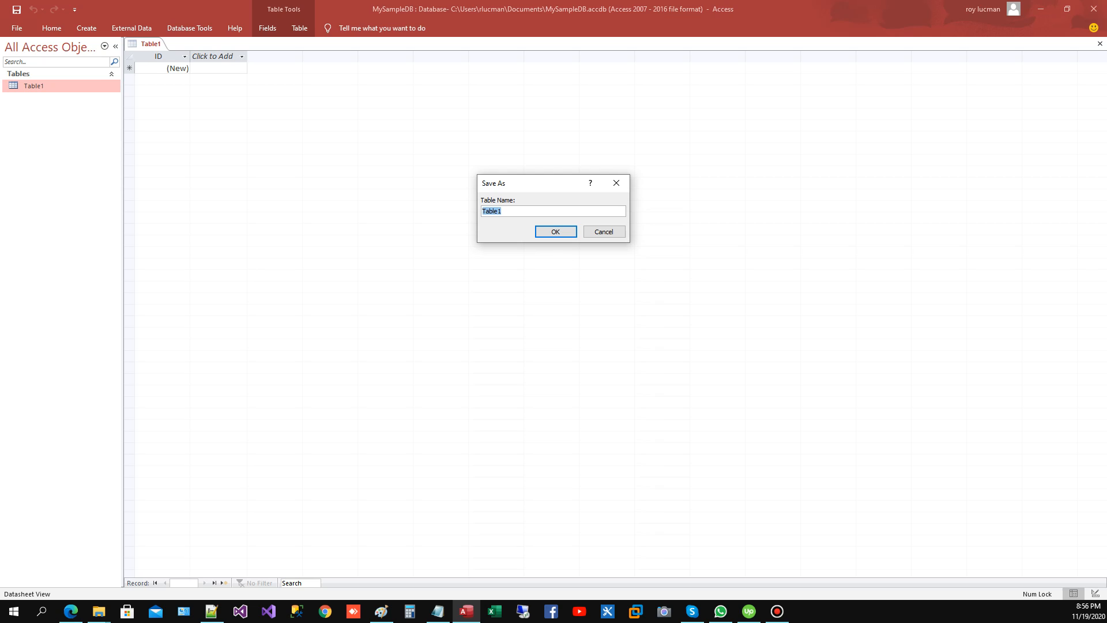
text(tbl)
key(BackSpace)
key(BackSpace)
key(BackSpace)
text(TblEmployee)
key(Return)
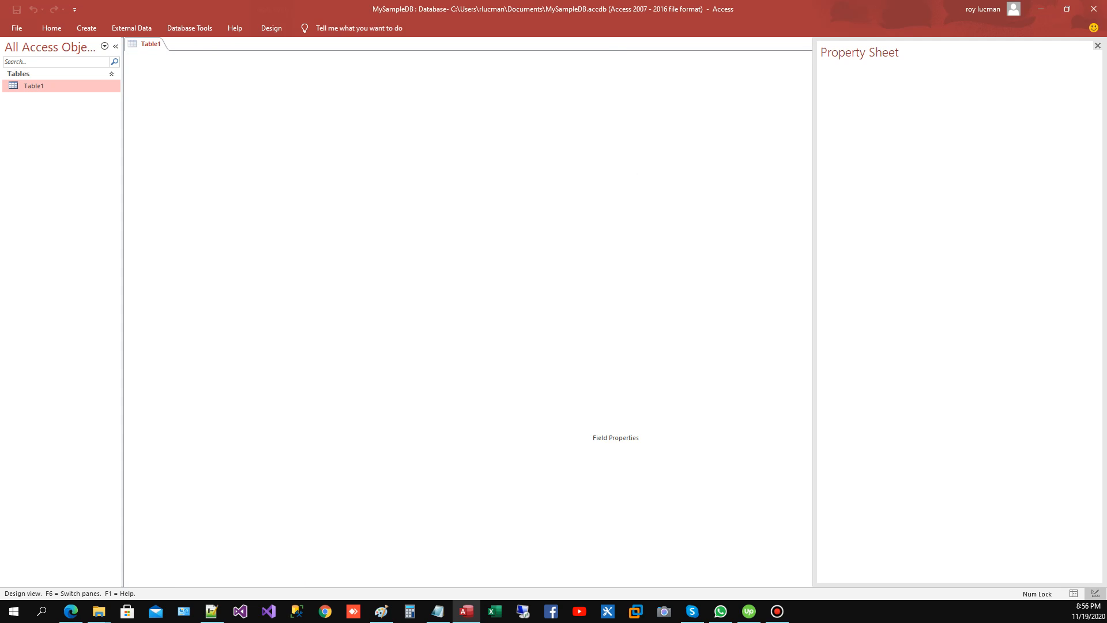
Step: Add an IdNumber field with the Short Text data type below the ID field
click(190, 78)
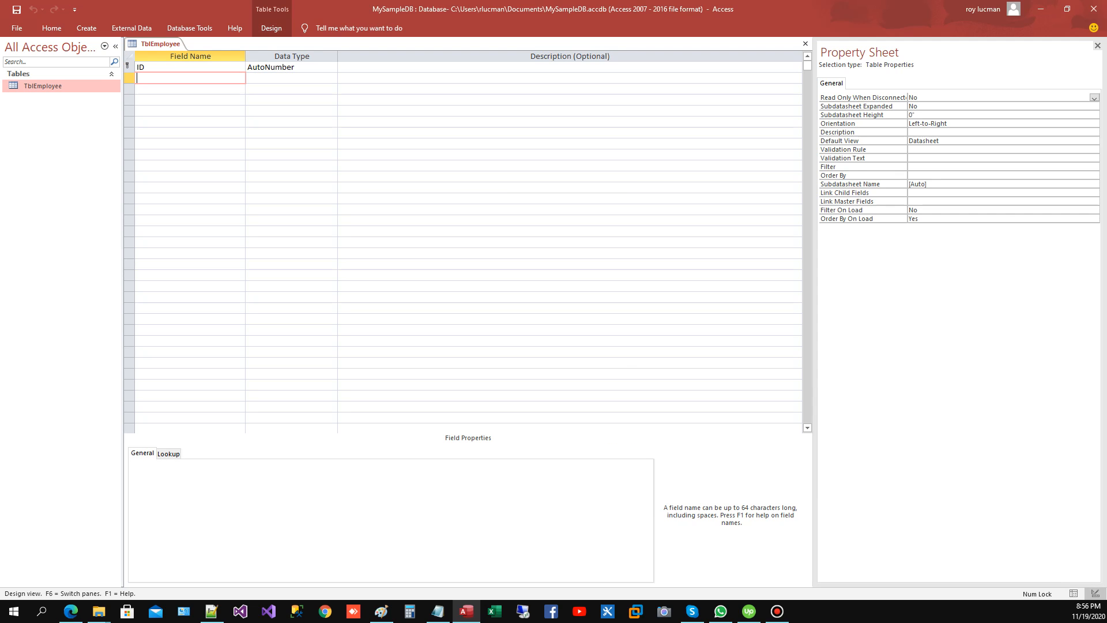
text(IdNumber)
key(Tab)
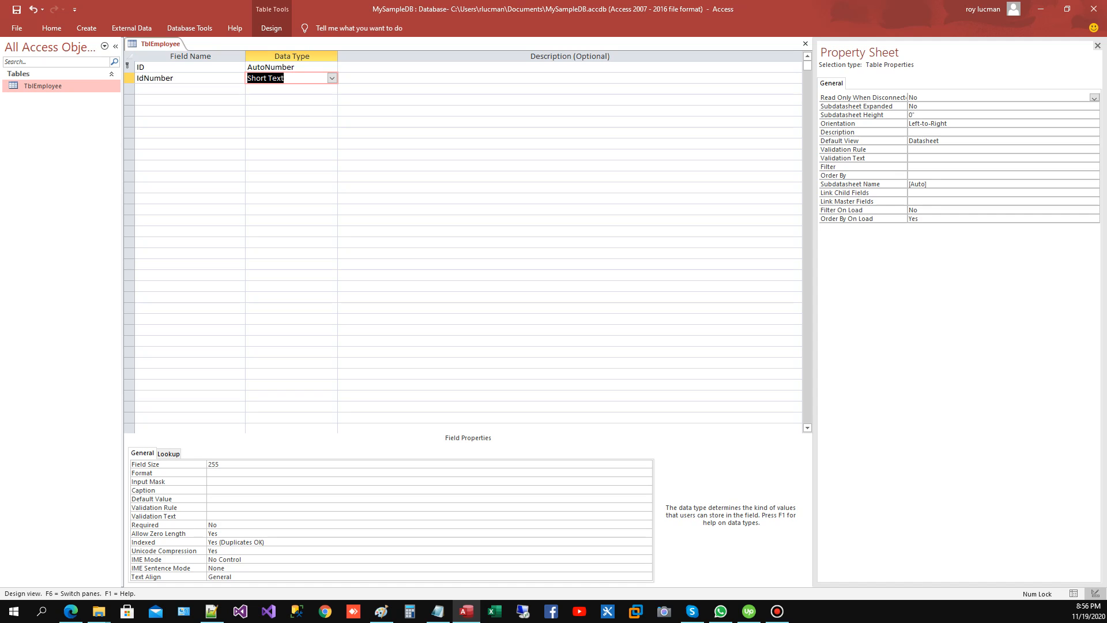
key(Down)
key(Left)
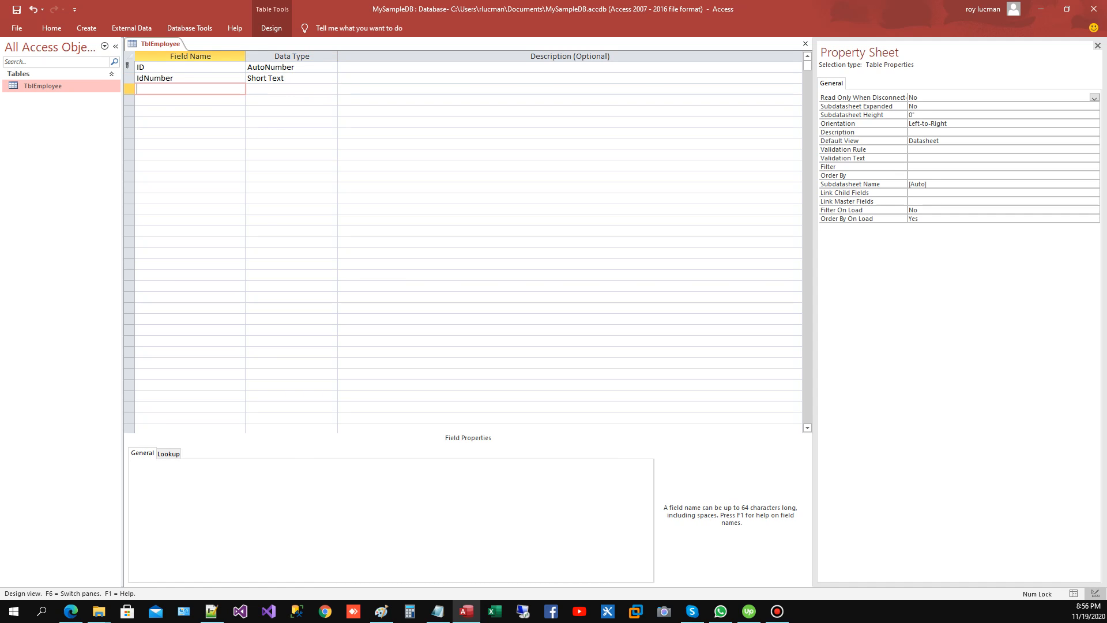
Step: Add a StudentName field with the Short Text data type below IdNumber
text(StudentName)
key(Tab)
key(Down)
key(Left)
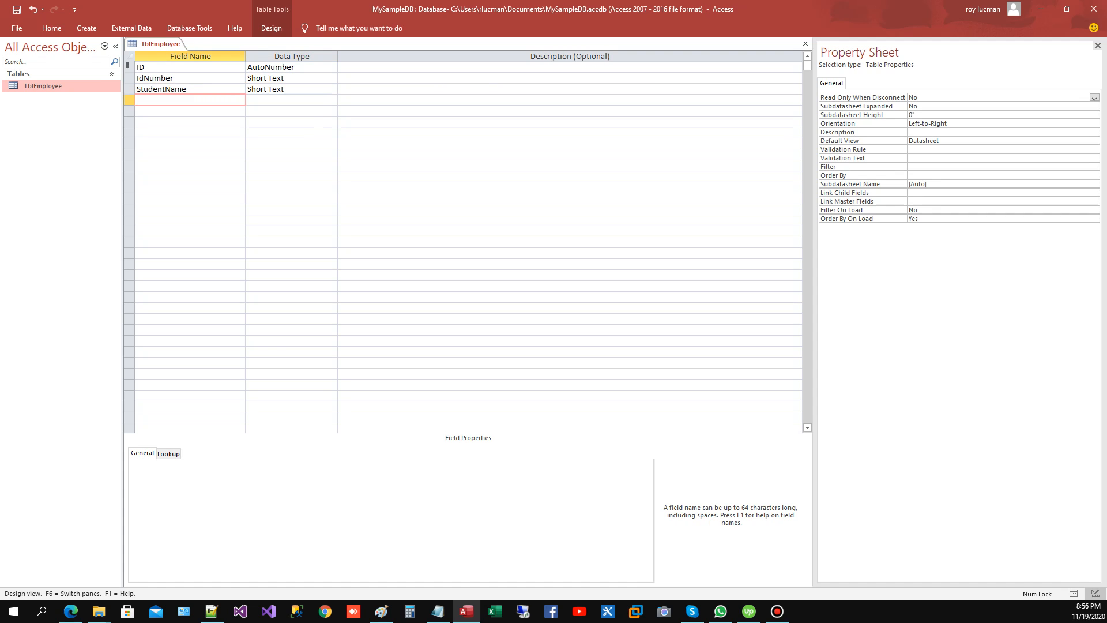
Step: Add an Address field as Short Text and a DOB field with the Date/Time data type
text(Address)
key(Down)
text(BO)
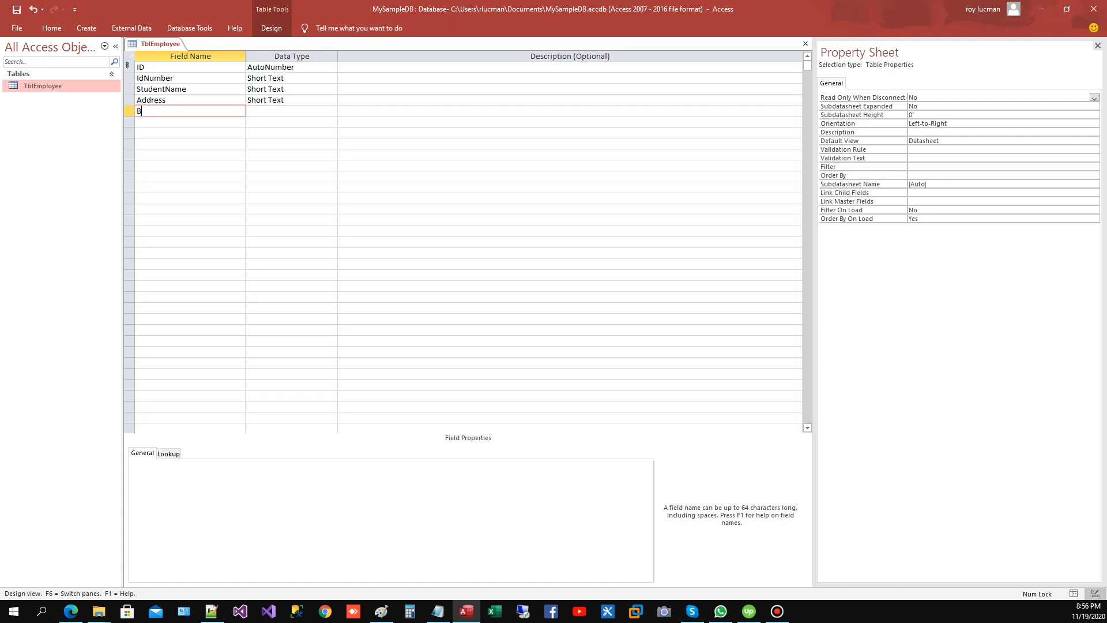
key(BackSpace)
key(BackSpace)
text(DB)
text(OB)
key(Tab)
text(d)
key(Tab)
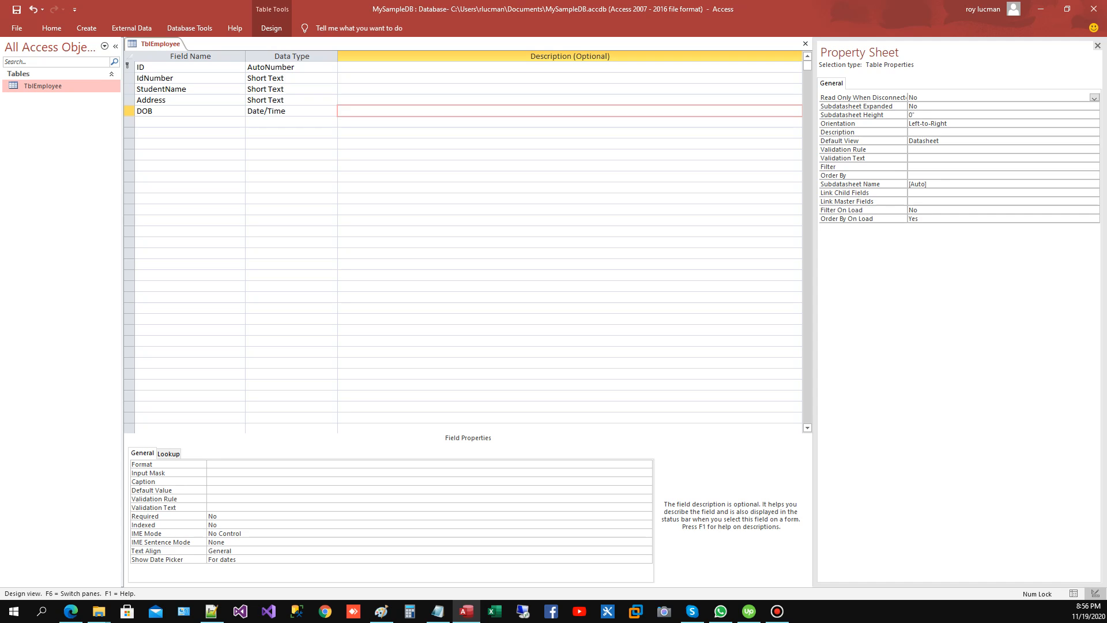
Step: Save the TblEmployee table design and close the table
click(17, 9)
click(805, 44)
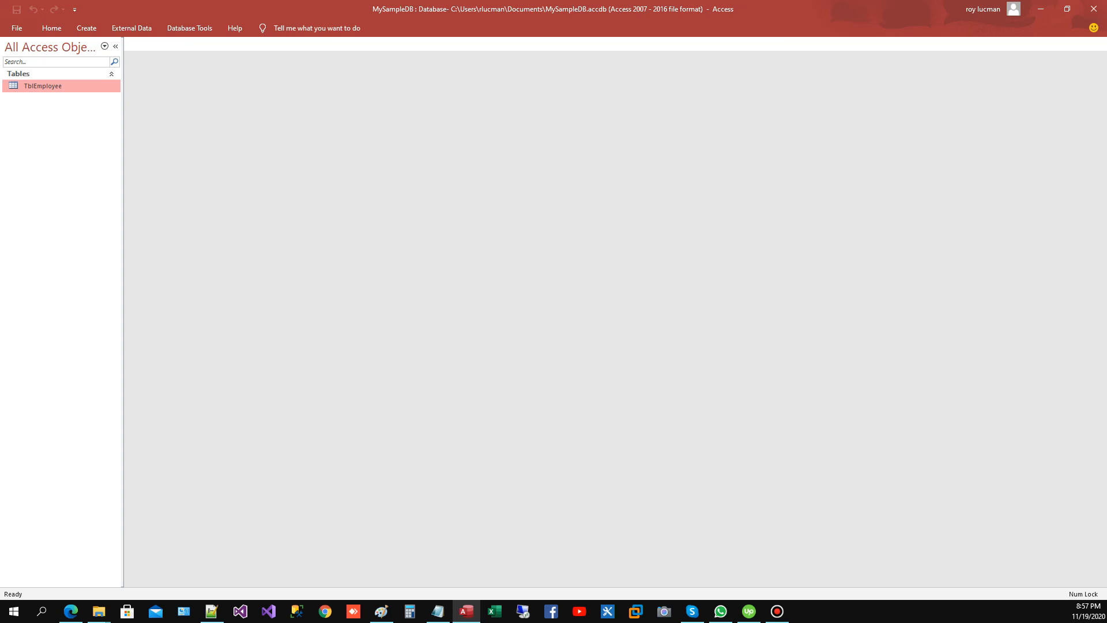
right_click(63, 89)
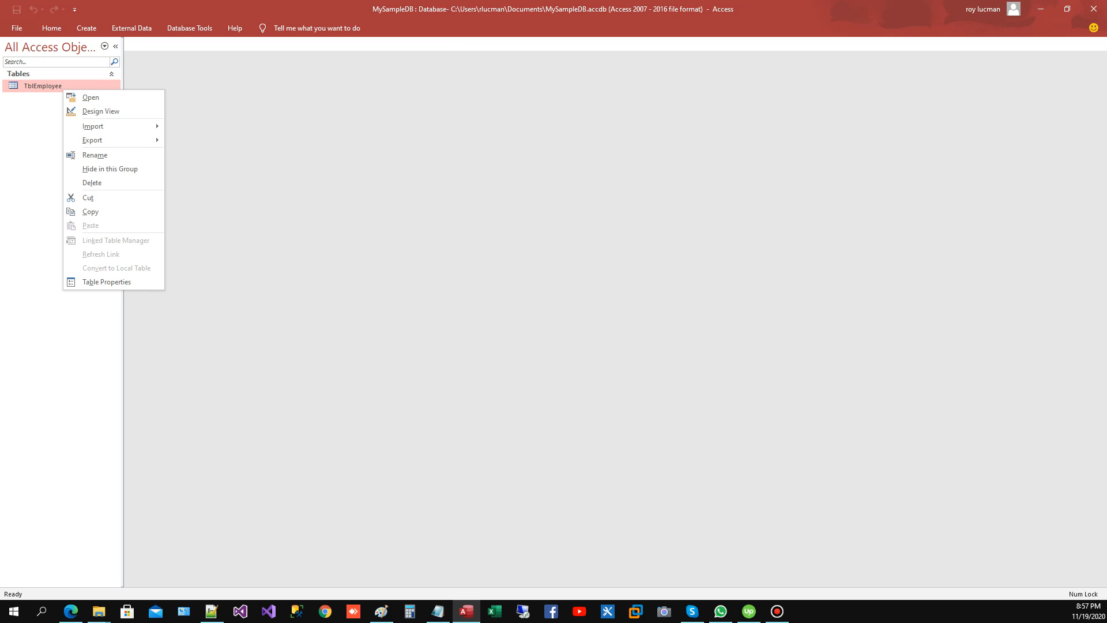
Step: Keep the ribbon expanded and start the Form Wizard, including all fields of TblEmployee in the form
click(87, 28)
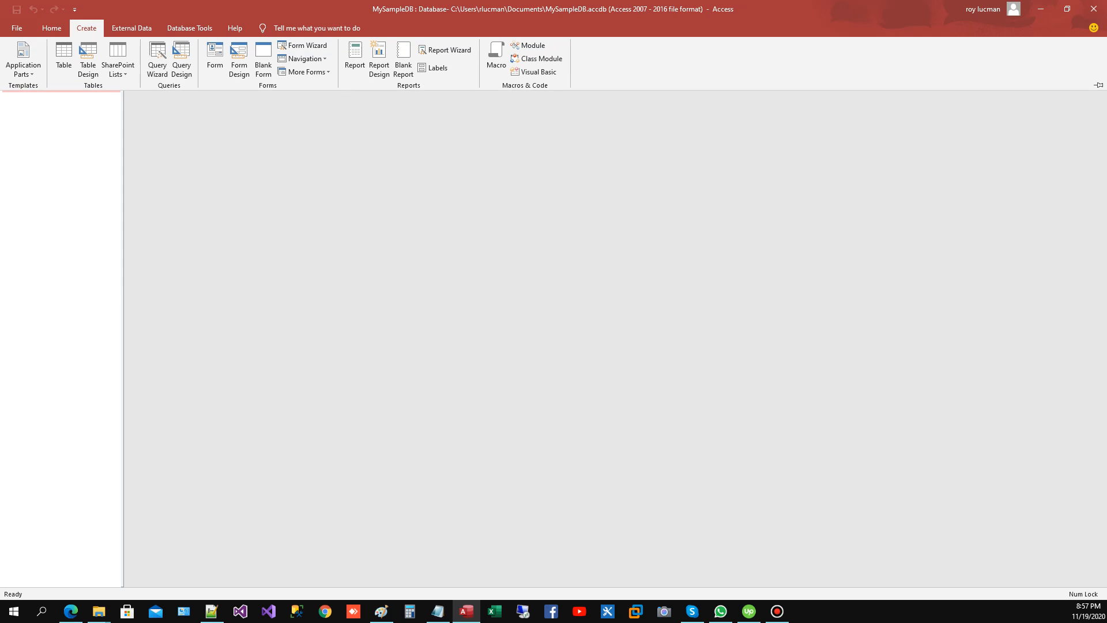
click(1099, 86)
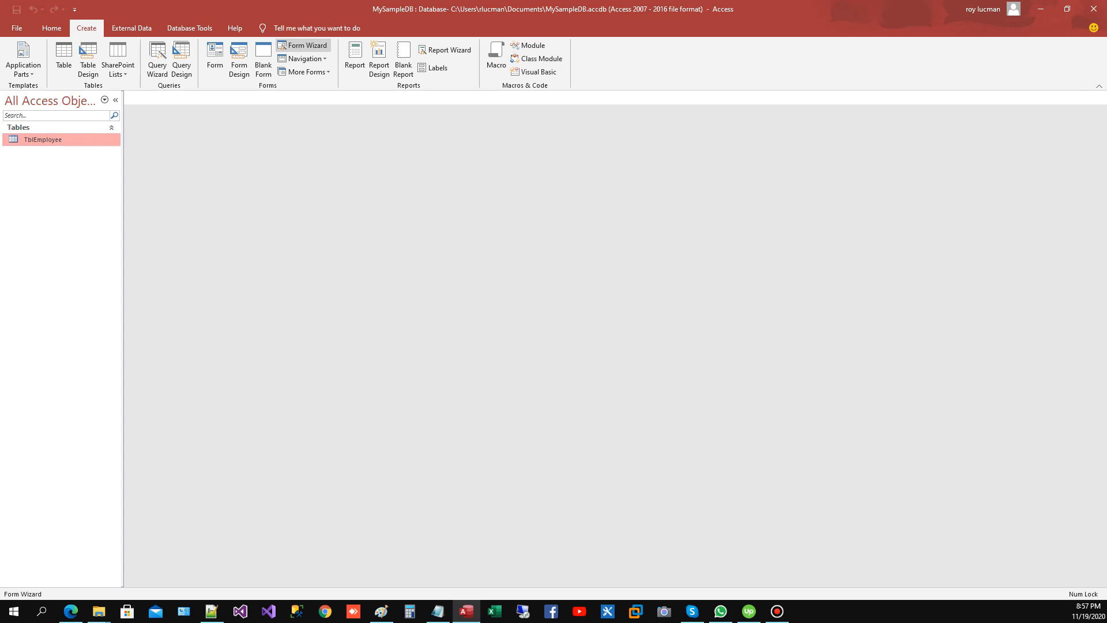
click(303, 45)
click(533, 260)
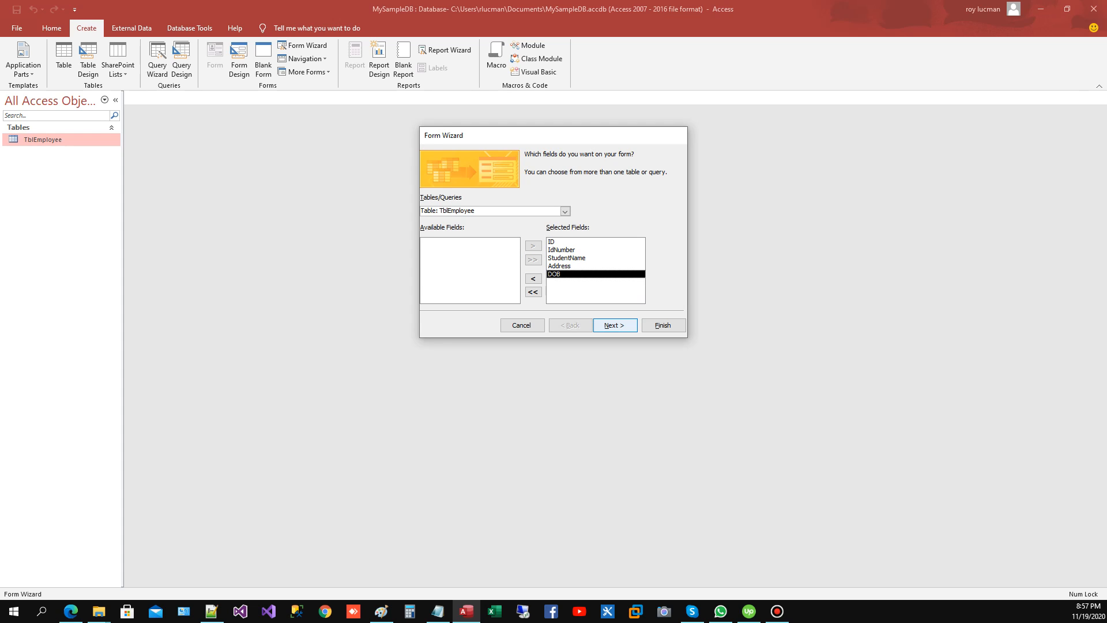
Step: Preview the available form layouts and choose the Columnar layout for the form
click(615, 325)
click(600, 202)
click(602, 189)
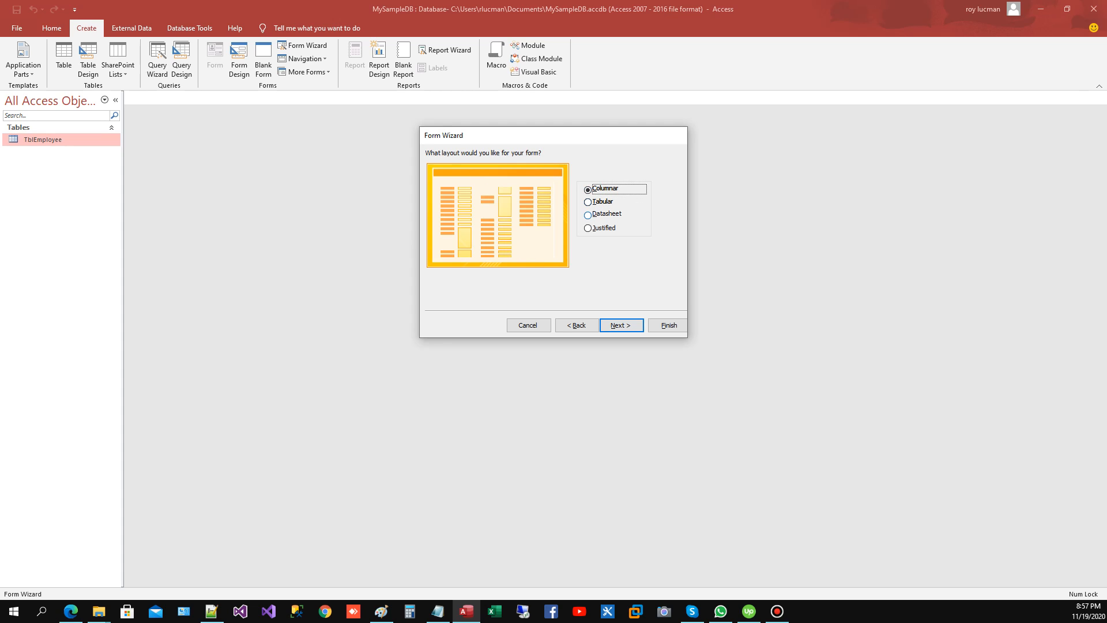
click(588, 214)
click(594, 228)
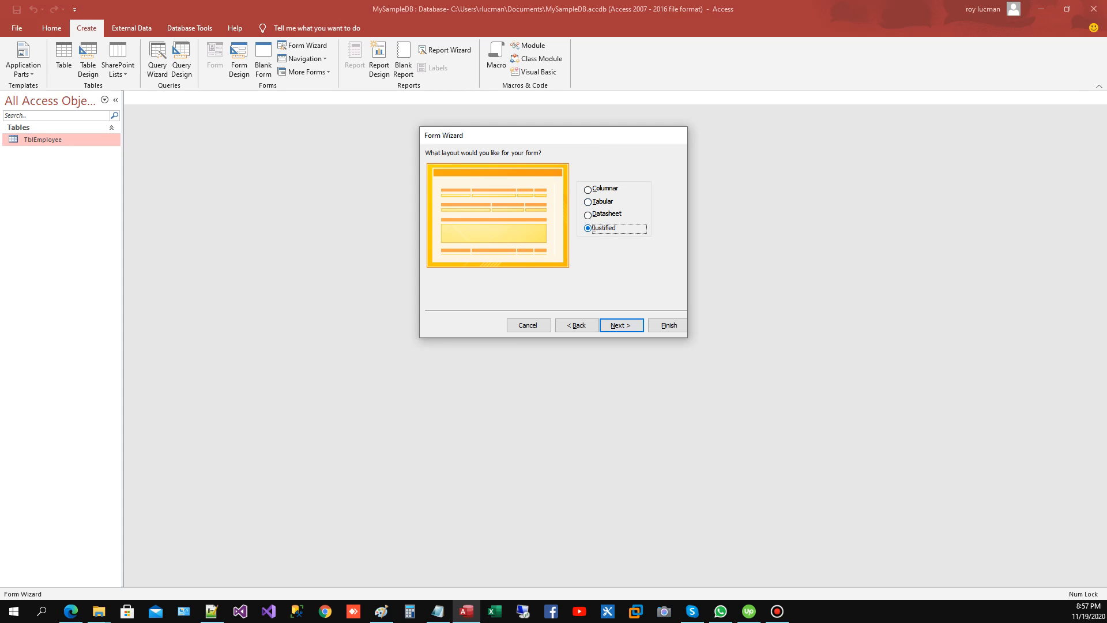
click(597, 189)
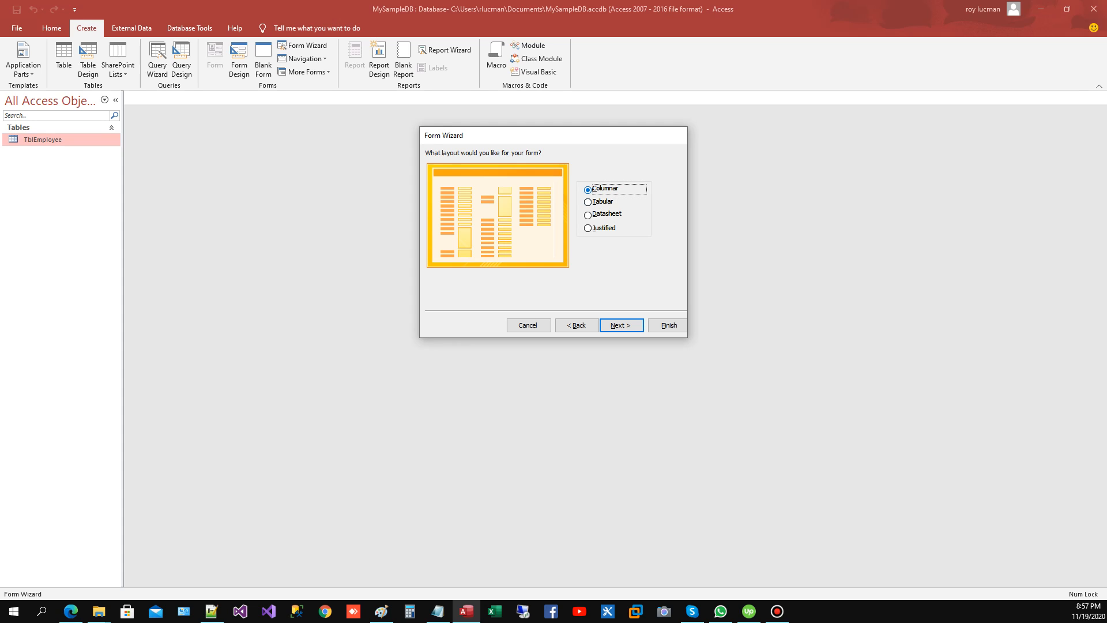
click(622, 325)
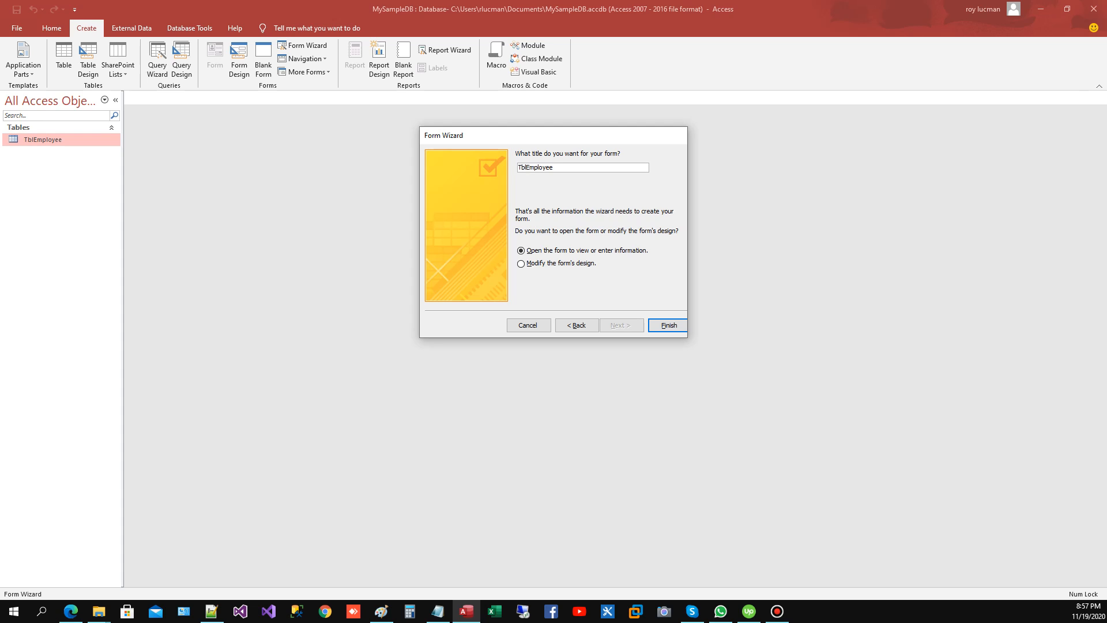
Step: Title the form frmEmployee and finish the wizard, opening the form to view or enter information
text(frm)
key(Delete)
key(Delete)
key(Return)
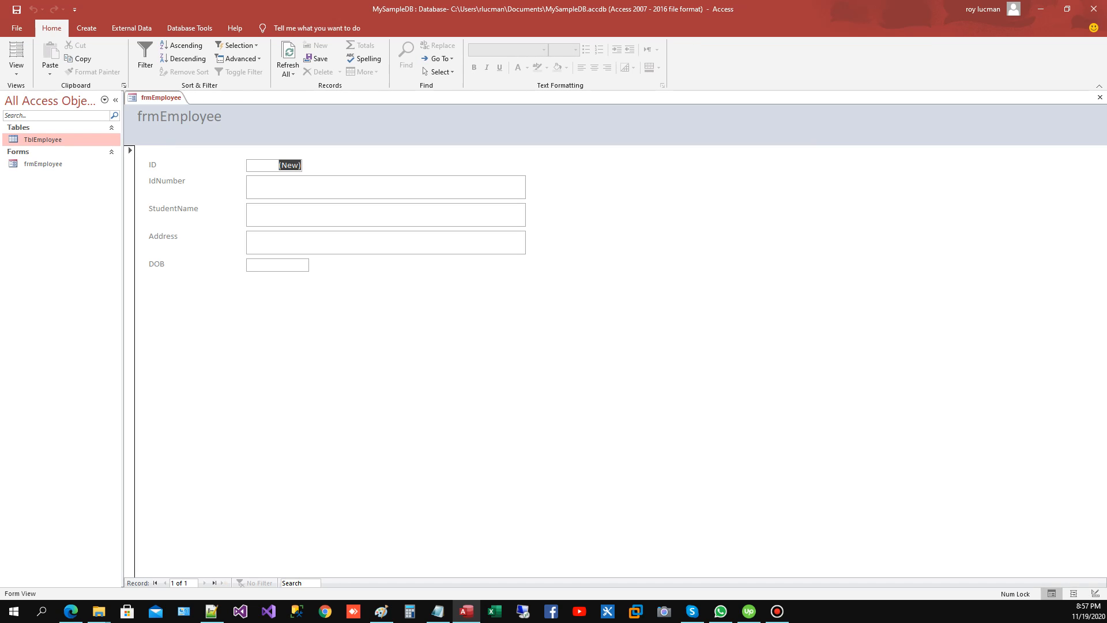
Step: Switch the frmEmployee form from Form View to Design View
click(277, 184)
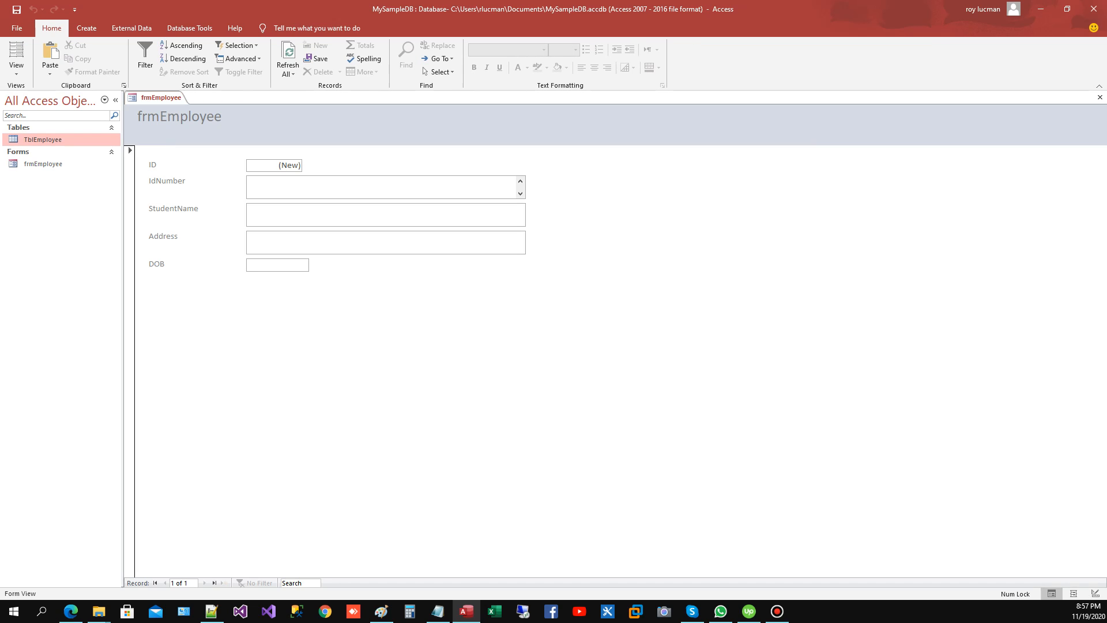
right_click(450, 136)
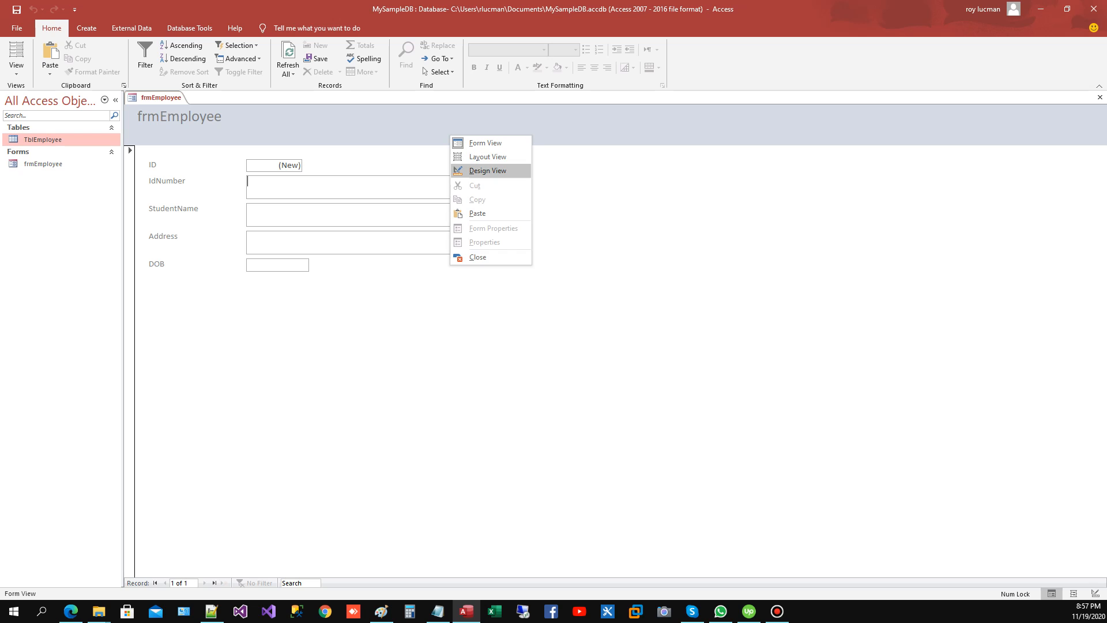
click(487, 170)
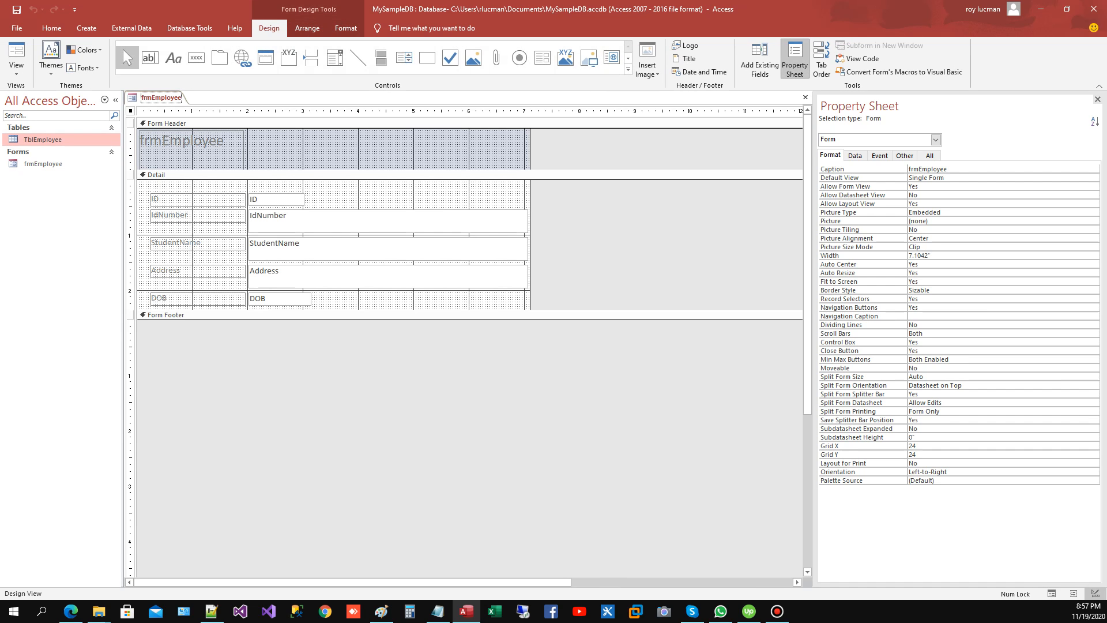
Step: Examine the properties of the header label, several text boxes, the Detail section and the form itself
click(190, 142)
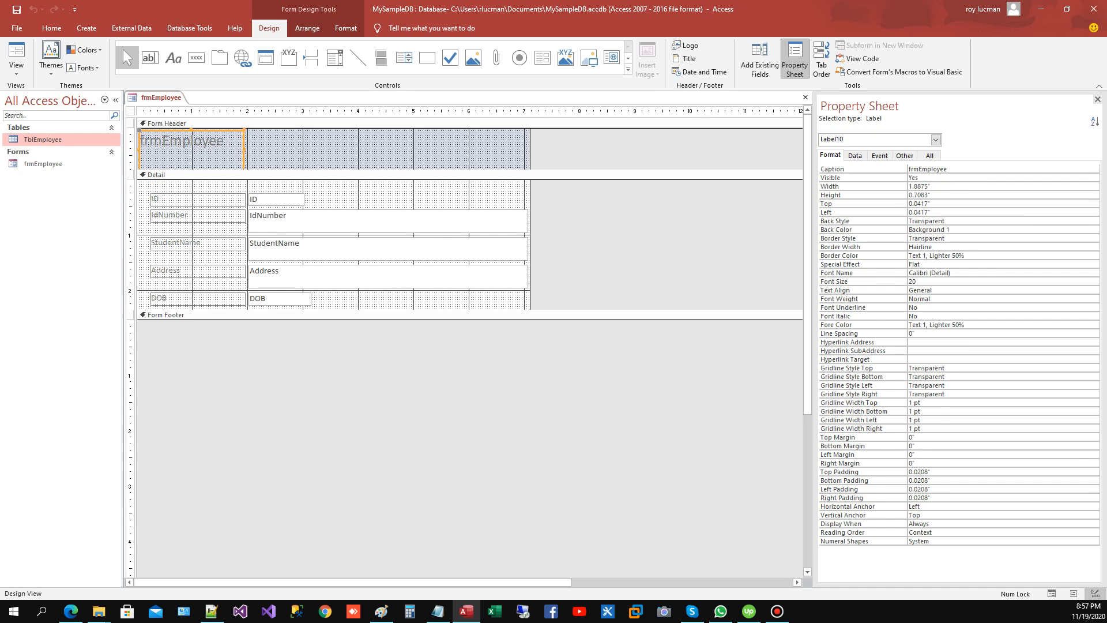
click(276, 200)
click(288, 221)
click(289, 249)
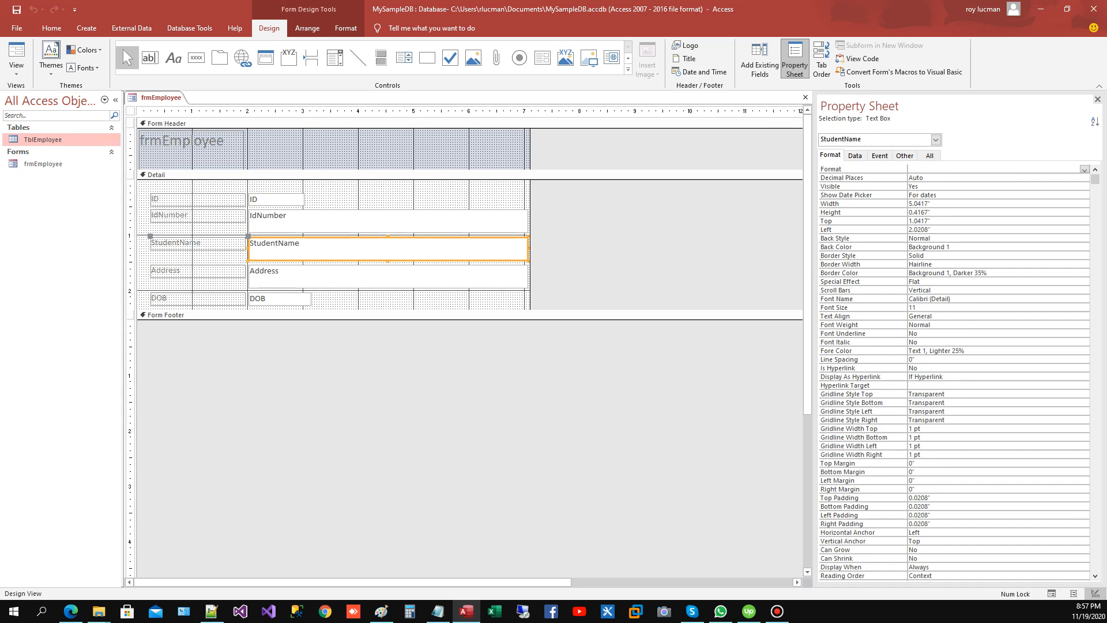
click(369, 300)
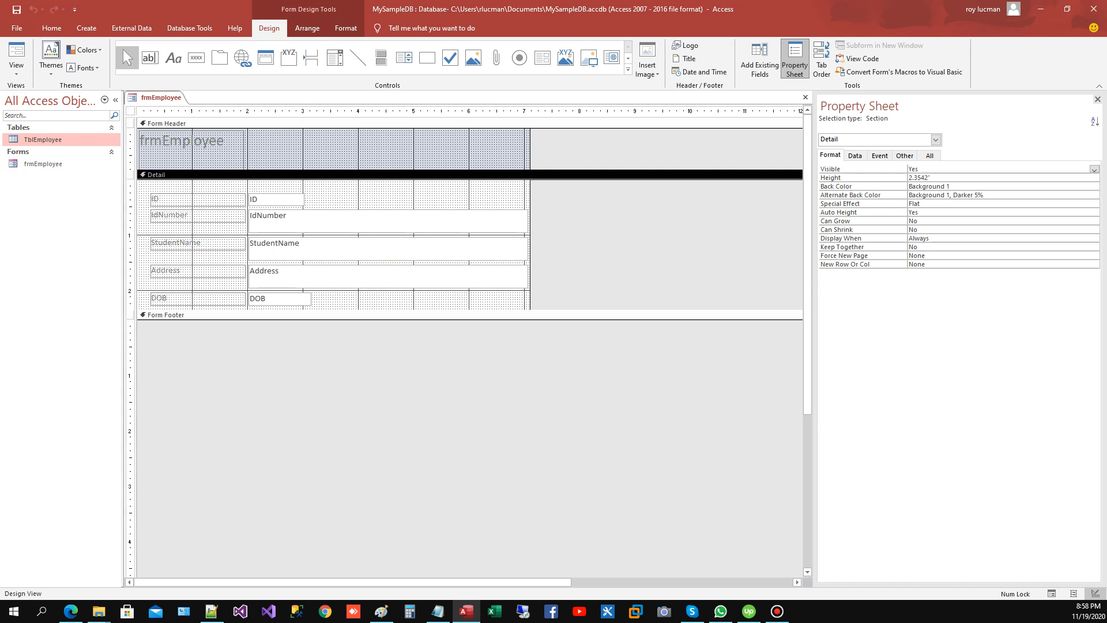
click(131, 111)
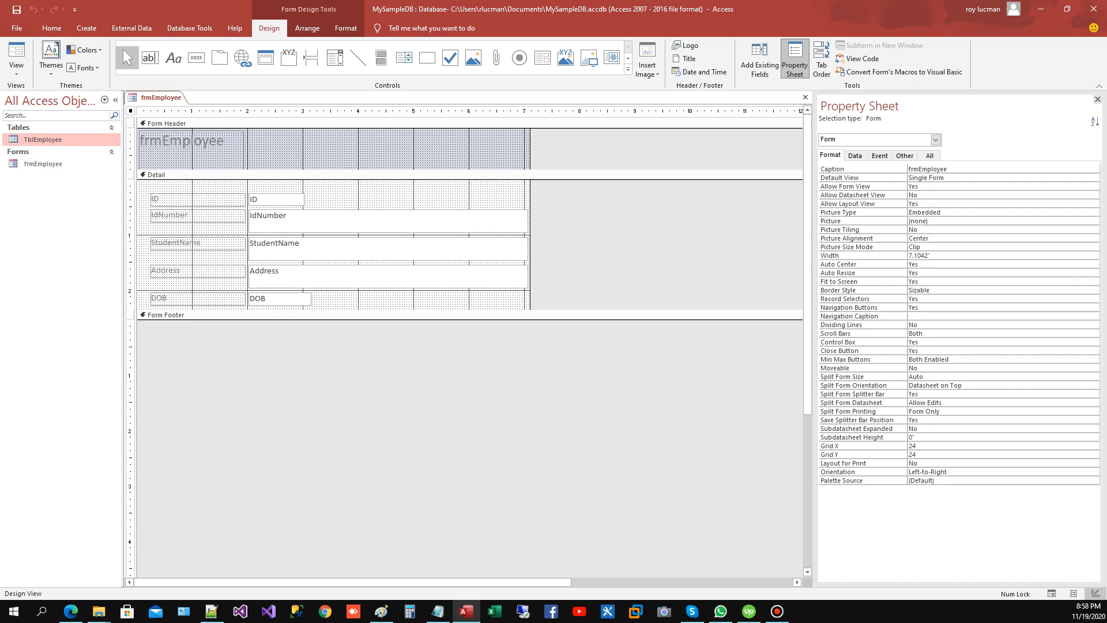
Step: Place a command button at the start of the form footer and enlarge it to about 1.71" wide and 0.42" high
click(197, 57)
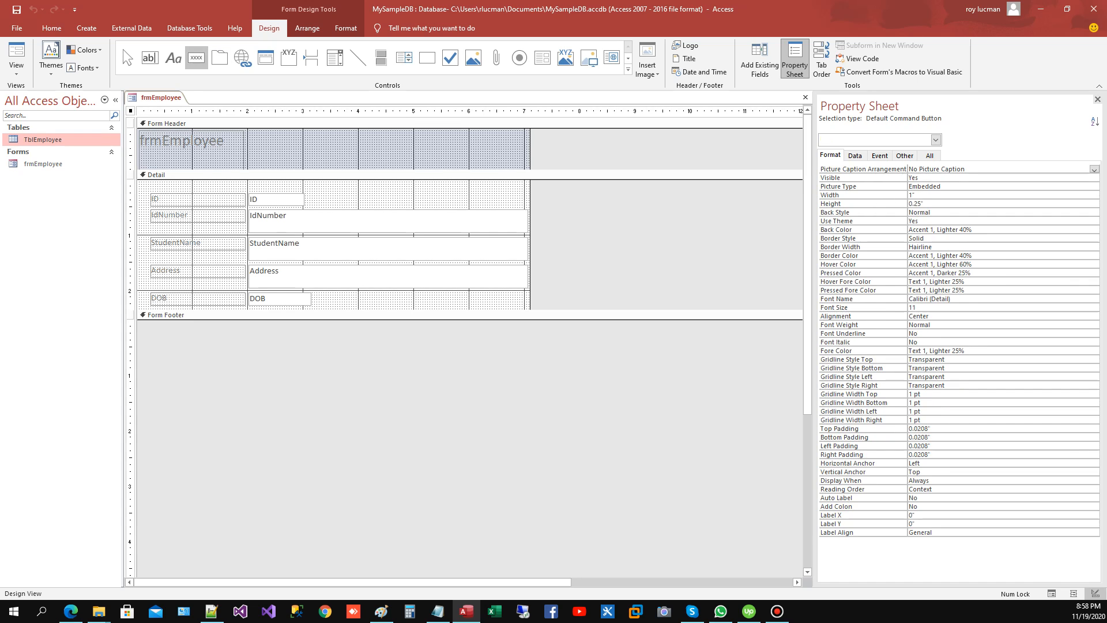
click(149, 327)
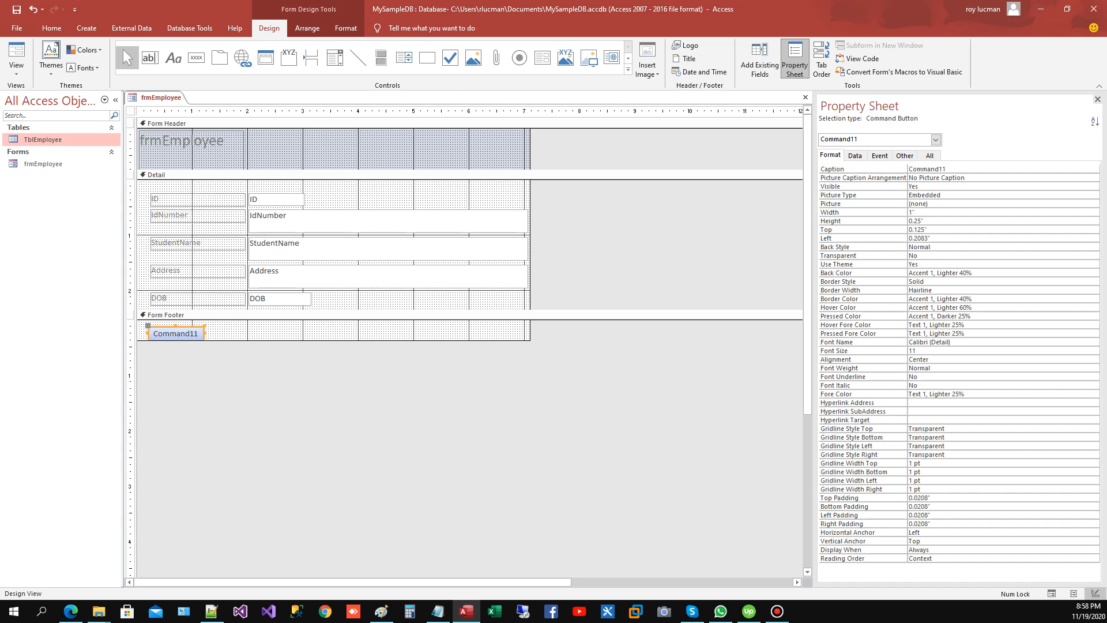
mouse_move(231, 341)
mouse_down()
mouse_move(231, 375)
mouse_move(210, 347)
mouse_move(243, 350)
mouse_up()
click(176, 334)
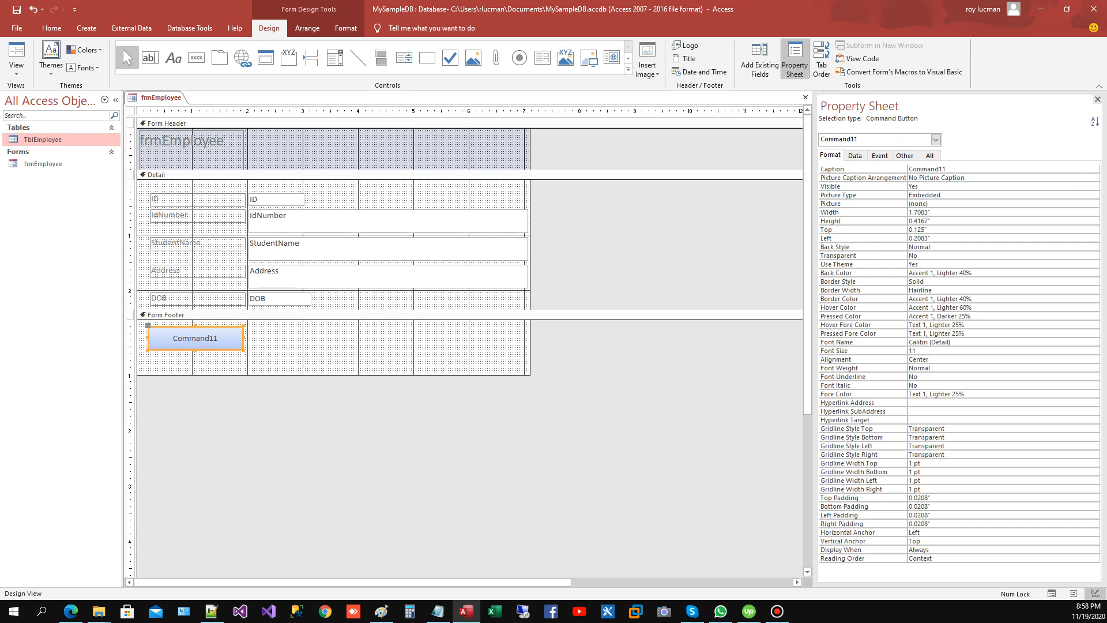
Step: Set the new footer button's caption to ADD and its name to cmdAdd
double_click(927, 169)
text(cmd)
key(ctrl+a)
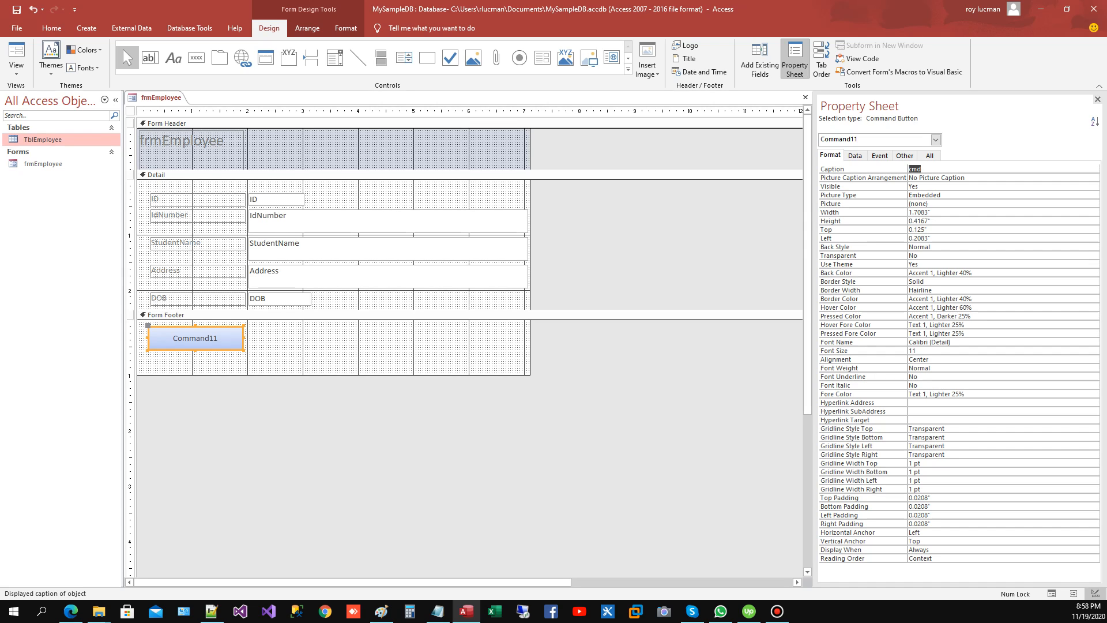
text(ADD)
click(904, 155)
text(cmdAdd)
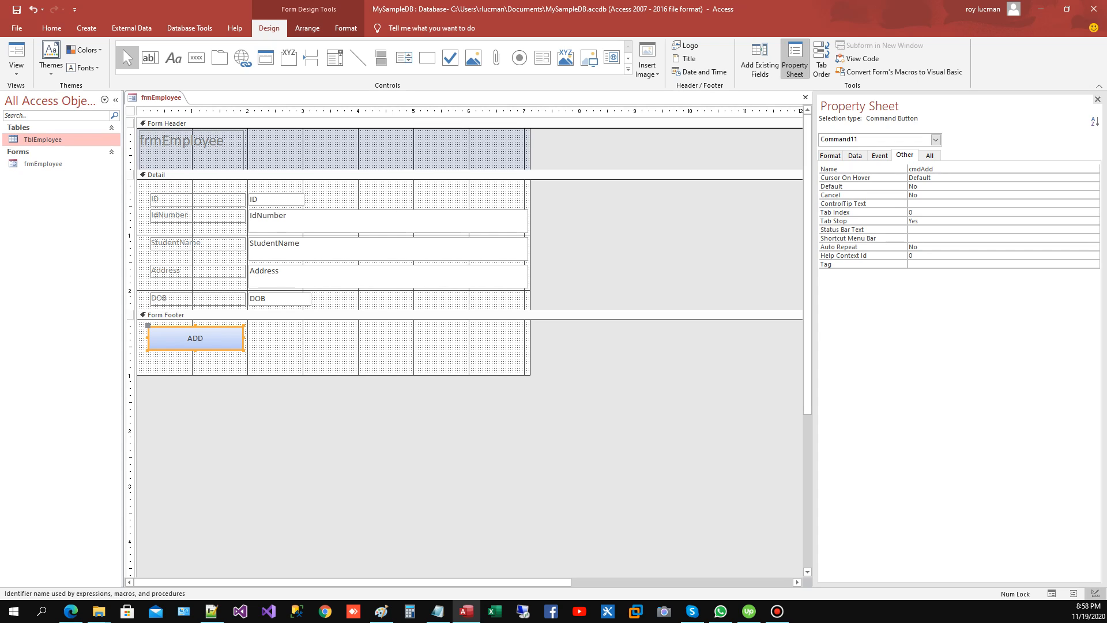
Step: Duplicate the ADD button next to itself in the form footer and give the copy the caption Search and the name cmdSearch
key(Return)
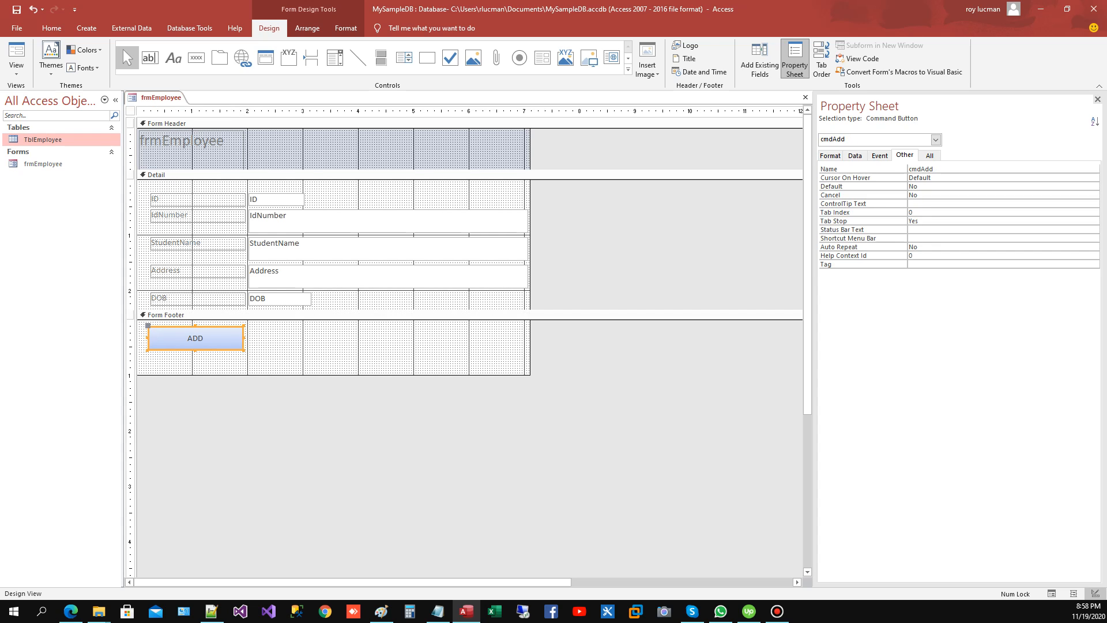
key(ctrl+v)
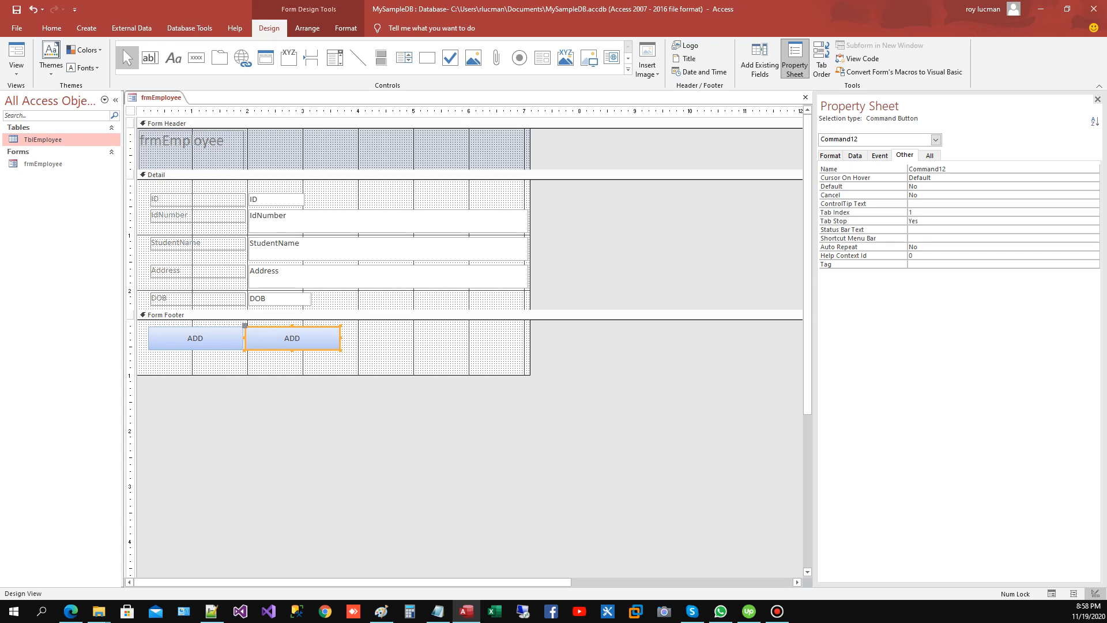
click(831, 155)
click(833, 169)
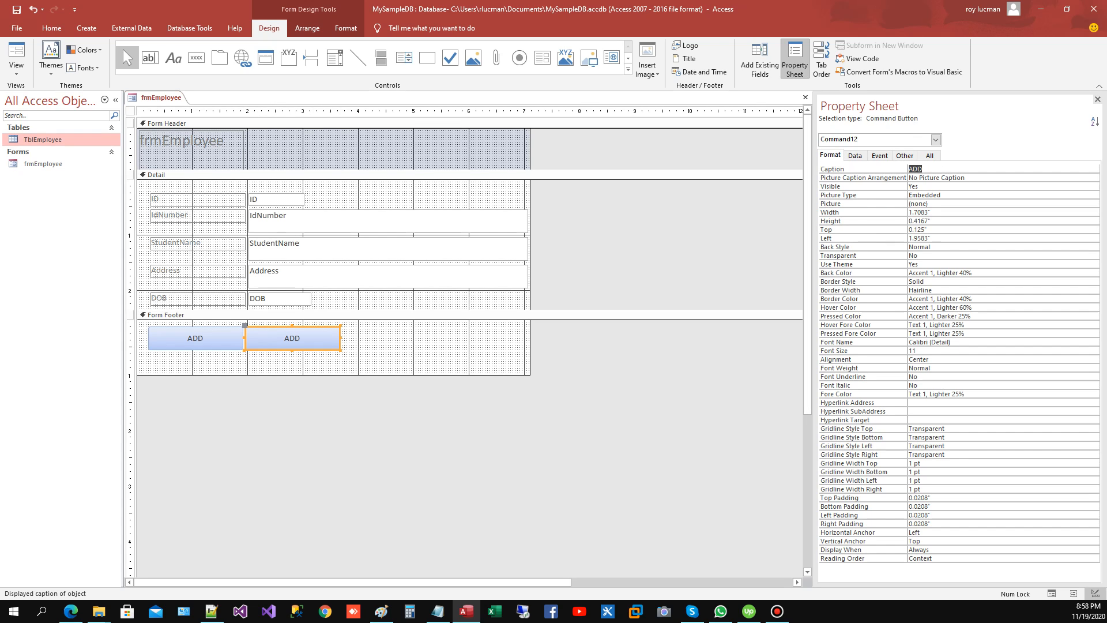
text(Search)
click(905, 155)
text(cmdSearch)
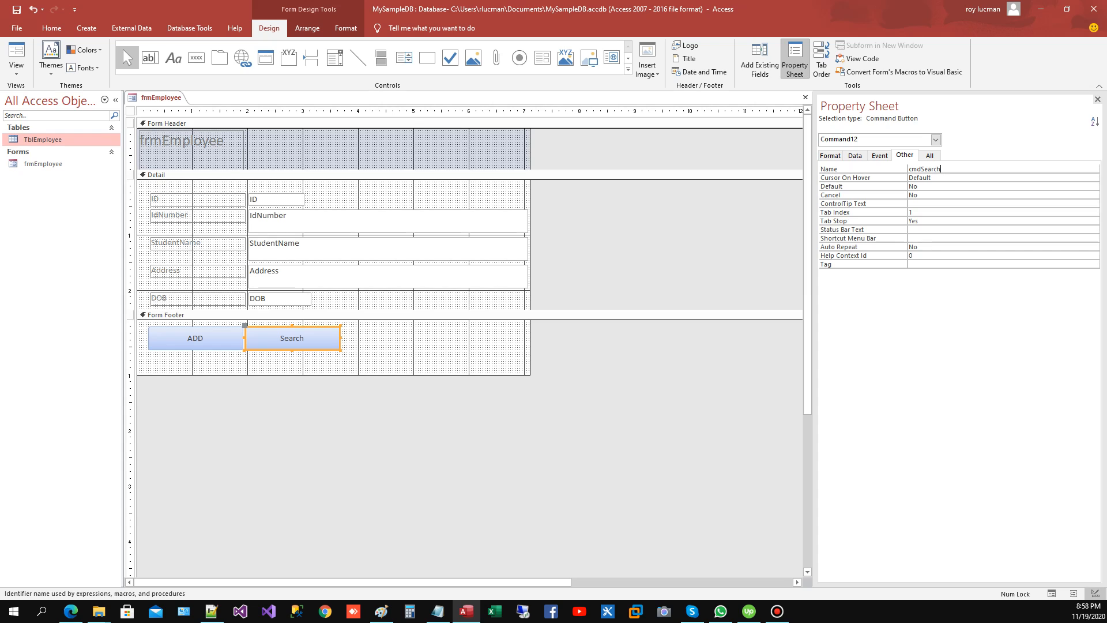
click(416, 347)
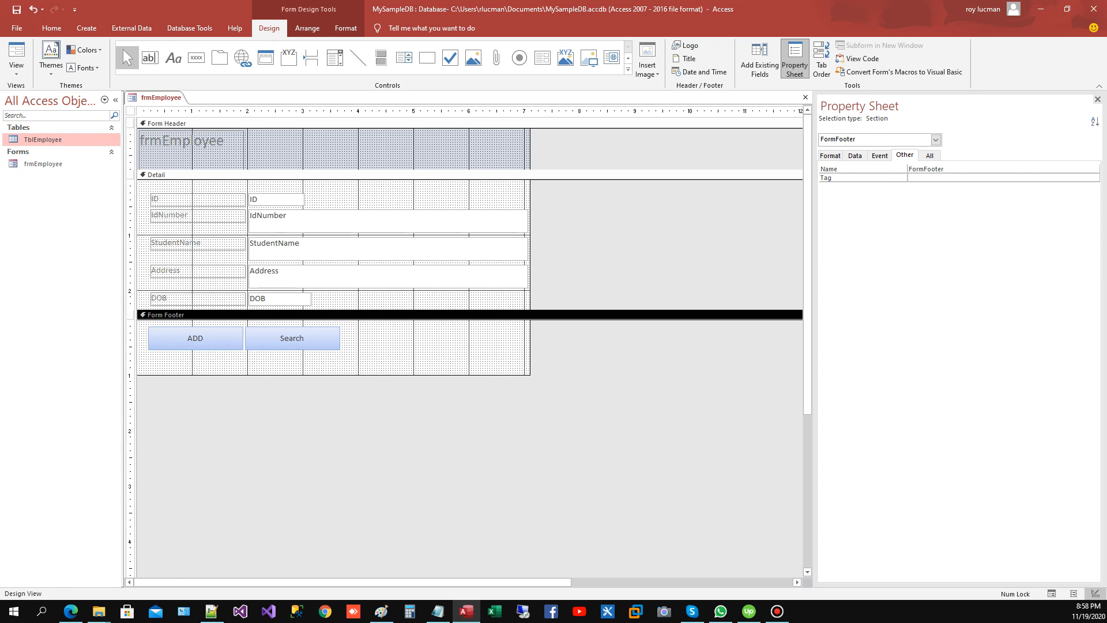
Step: Paste another copy of the ADD button into the form footer and place it directly after the Search button
click(293, 340)
key(ctrl+v)
click(404, 347)
drag(183, 332, 388, 338)
click(394, 339)
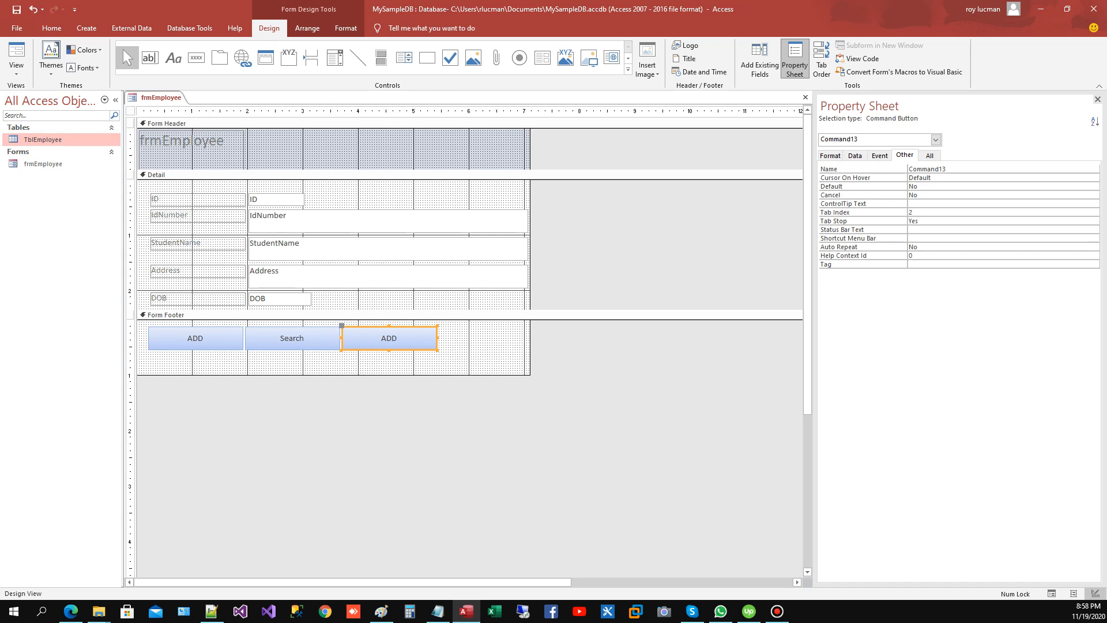
Step: Set the third footer button's caption to DELETE and its name to cmdDELETE
click(831, 155)
click(833, 169)
text(DELETE)
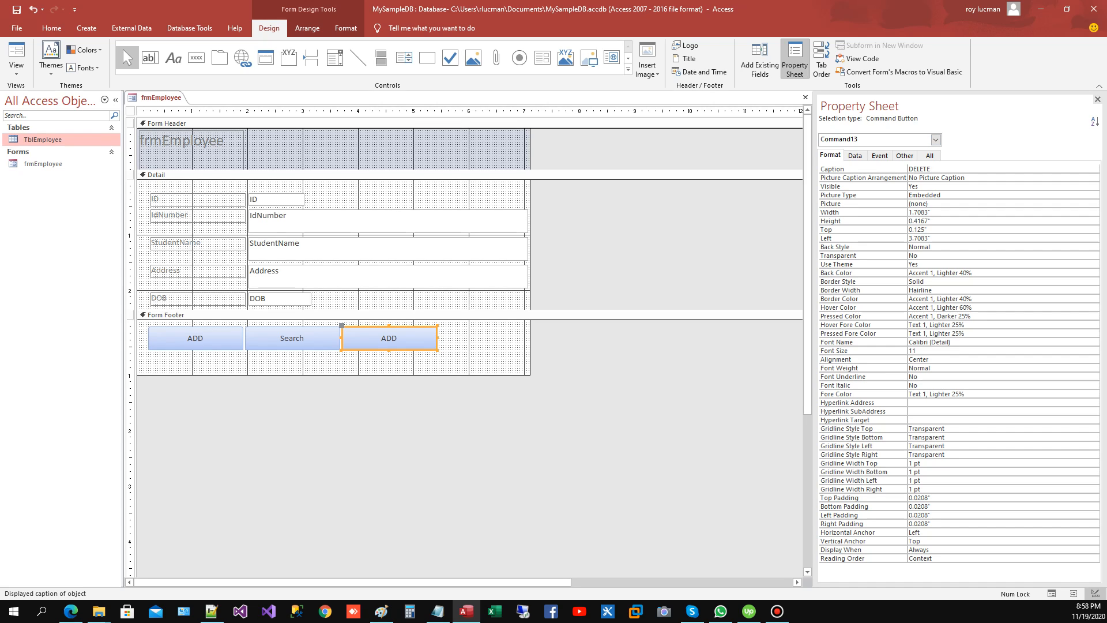
click(905, 156)
text(cm)
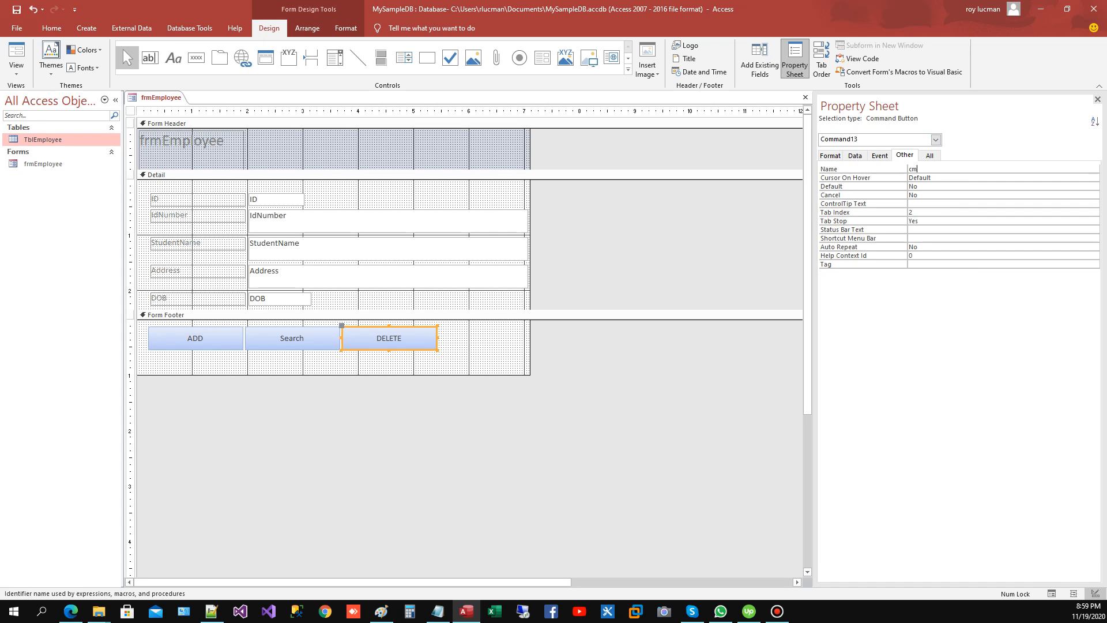
text(dDELETETE)
key(Return)
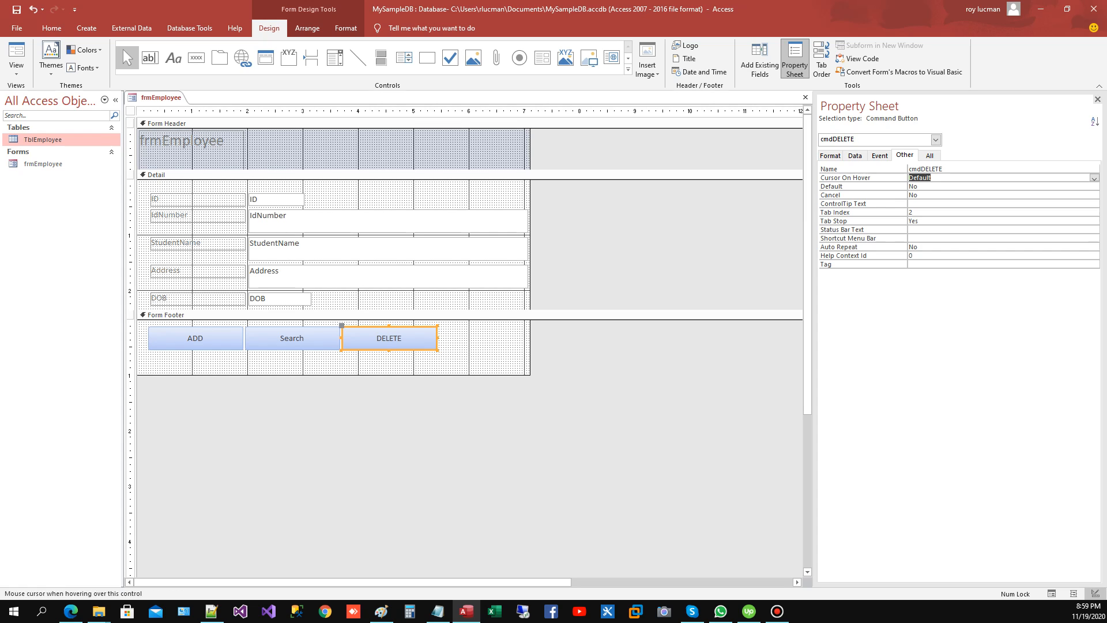
Step: Shorten the form footer to just below the buttons and apply the Moderate Effect - Green, Accent 6 quick style to all three buttons
drag(335, 375, 334, 356)
drag(467, 332, 217, 345)
click(346, 28)
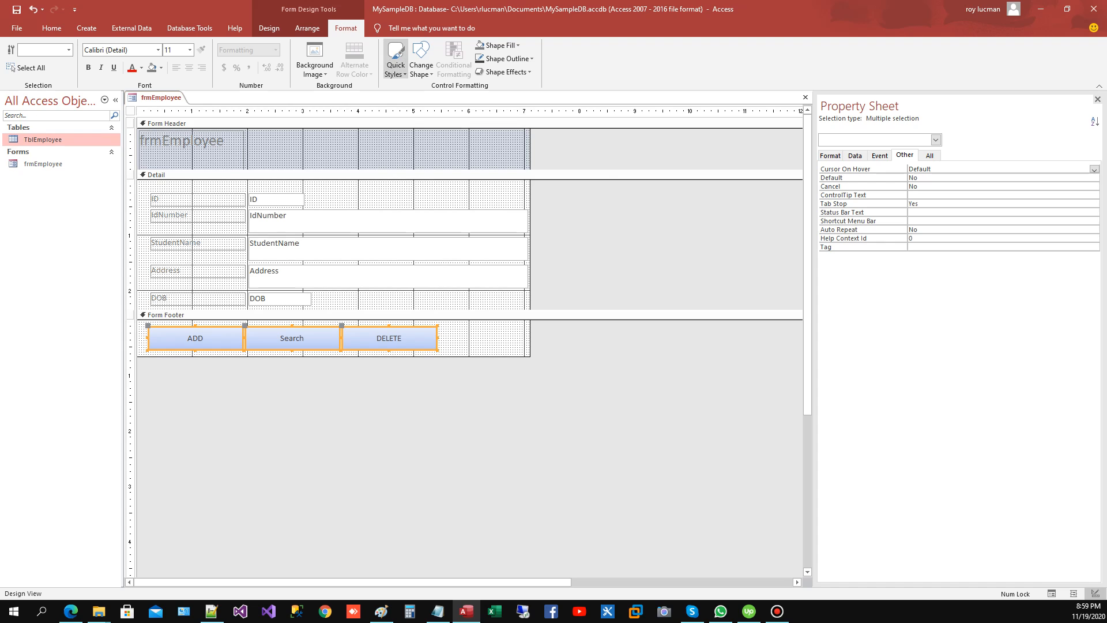
click(391, 63)
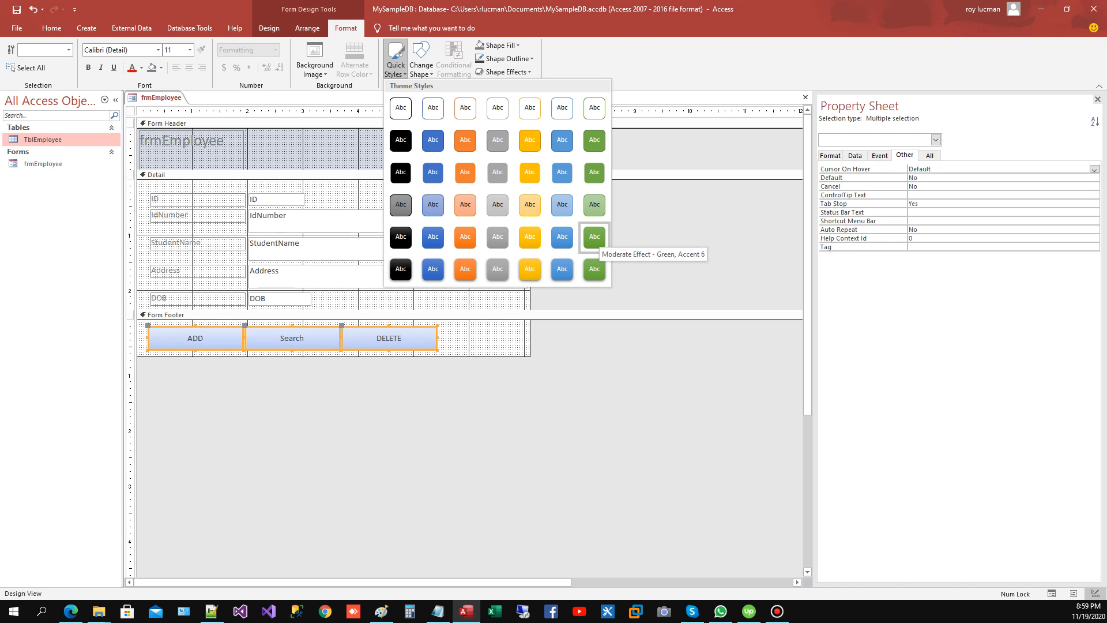
click(594, 236)
click(484, 339)
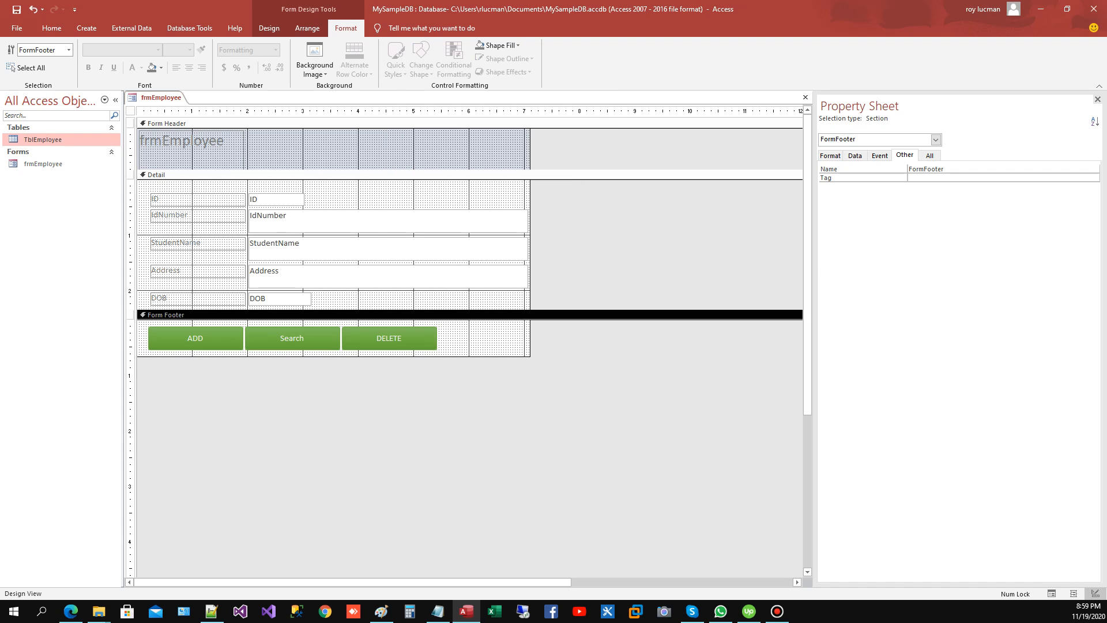
click(195, 339)
click(483, 339)
click(292, 340)
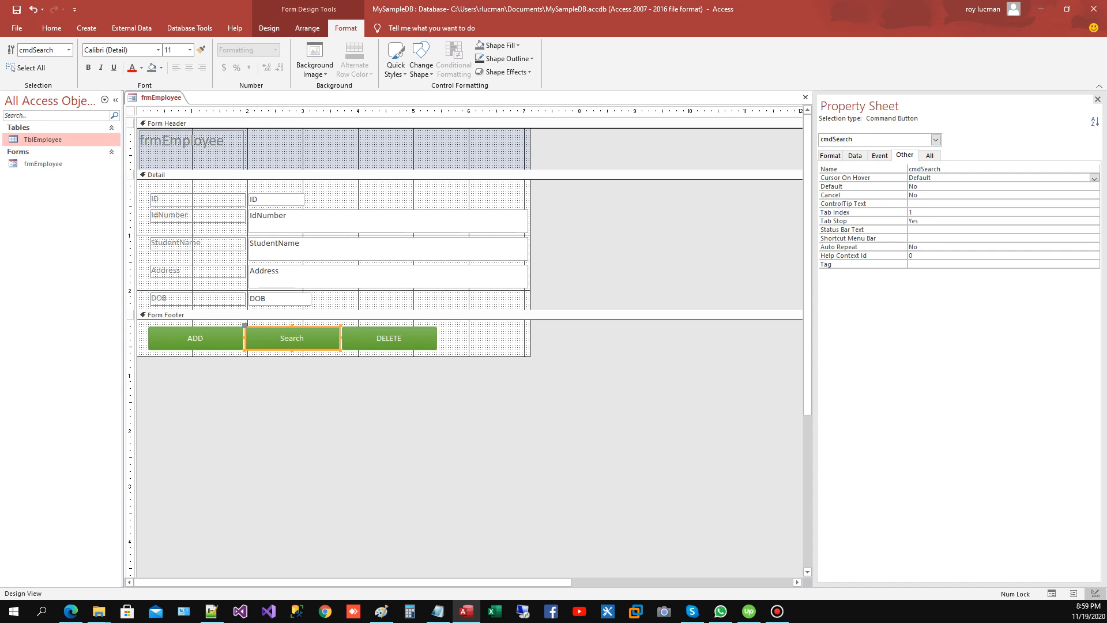
click(369, 415)
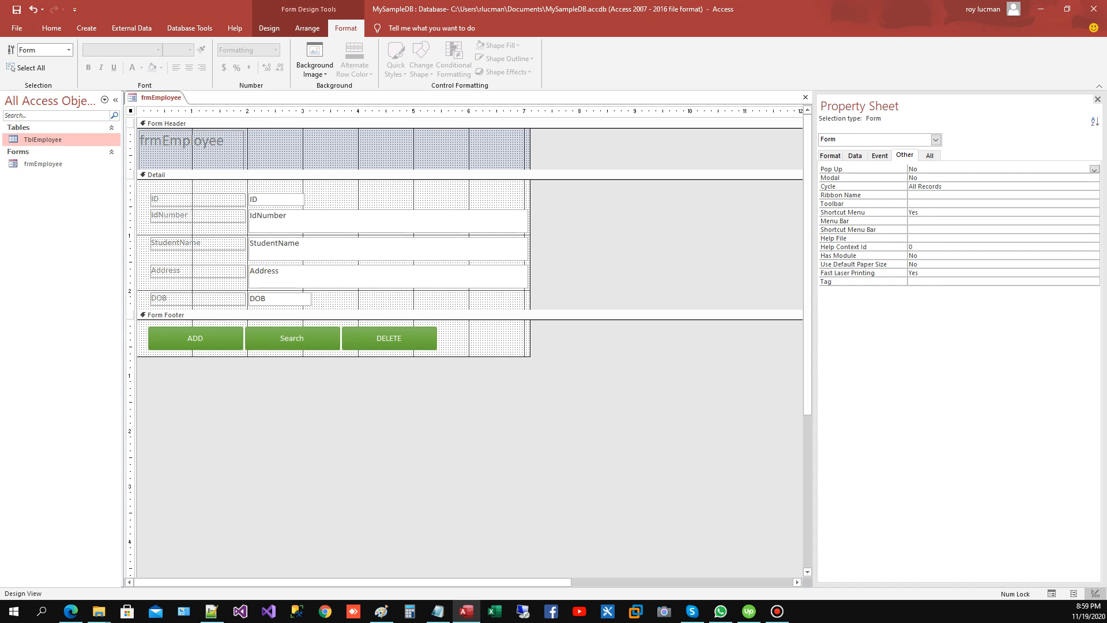
Step: Create an On Click event procedure for the ADD button and open it in the code editor
click(195, 339)
click(880, 155)
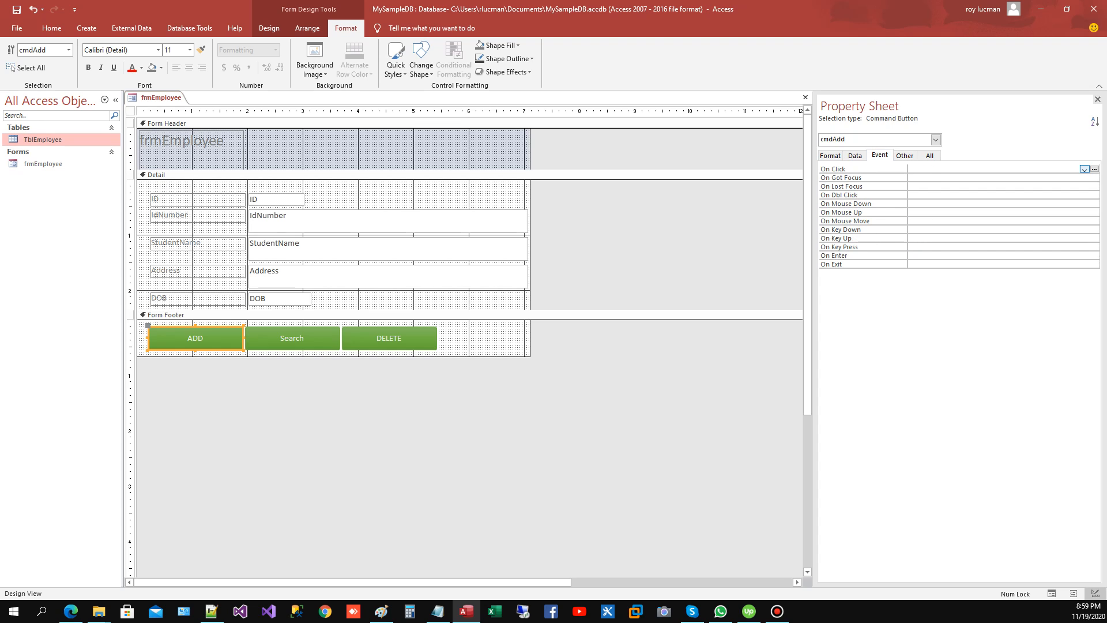
click(1094, 169)
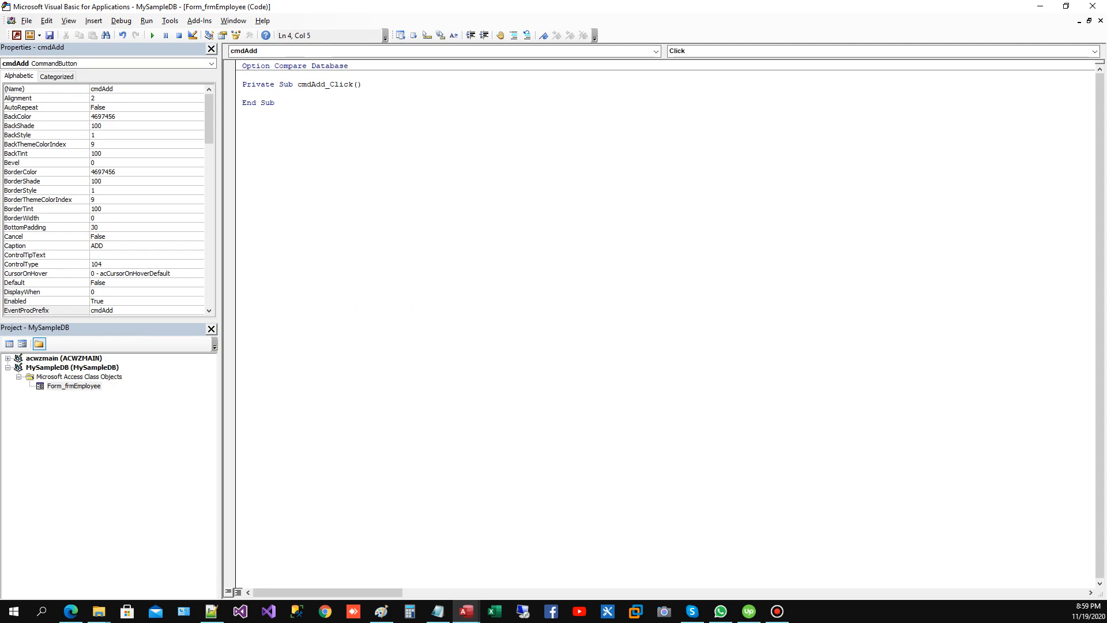
Step: Write the statement DoCmd.GoToRecord , , acNewRec in the cmdAdd_Click procedure
text(docm)
text(.)
key(BackSpace)
text(d.go)
key(Down)
key(Down)
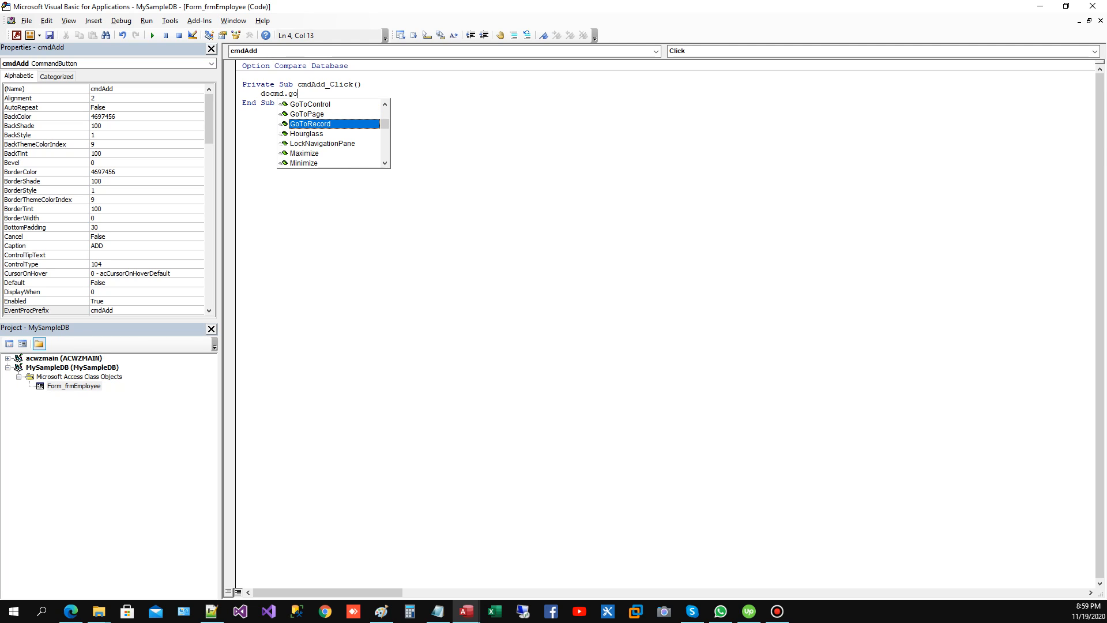
key(Down)
key(Up)
key(Tab)
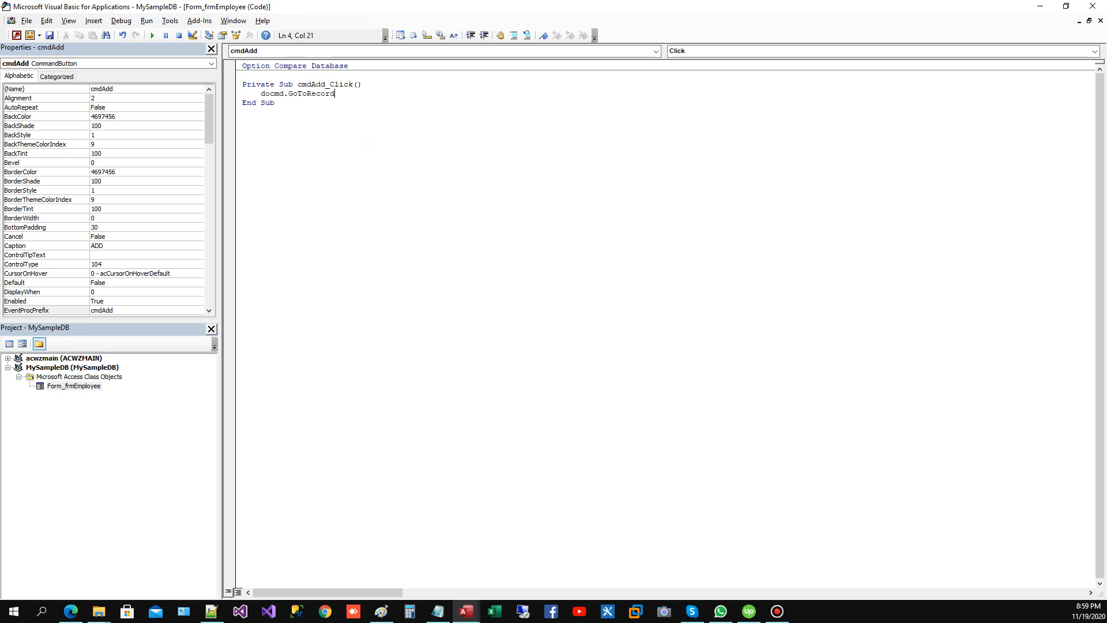
text(,,)
key(Down)
key(Down)
key(Down)
key(Tab)
key(Return)
Step: Return to the form design and check the control name of the IdNumber text box
click(17, 35)
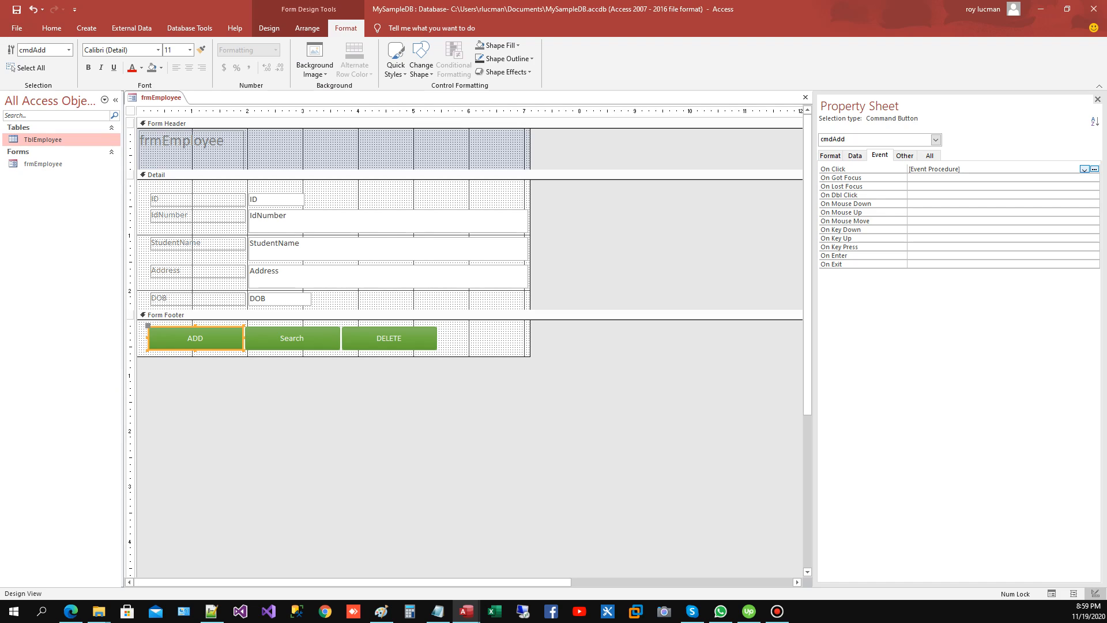
click(369, 222)
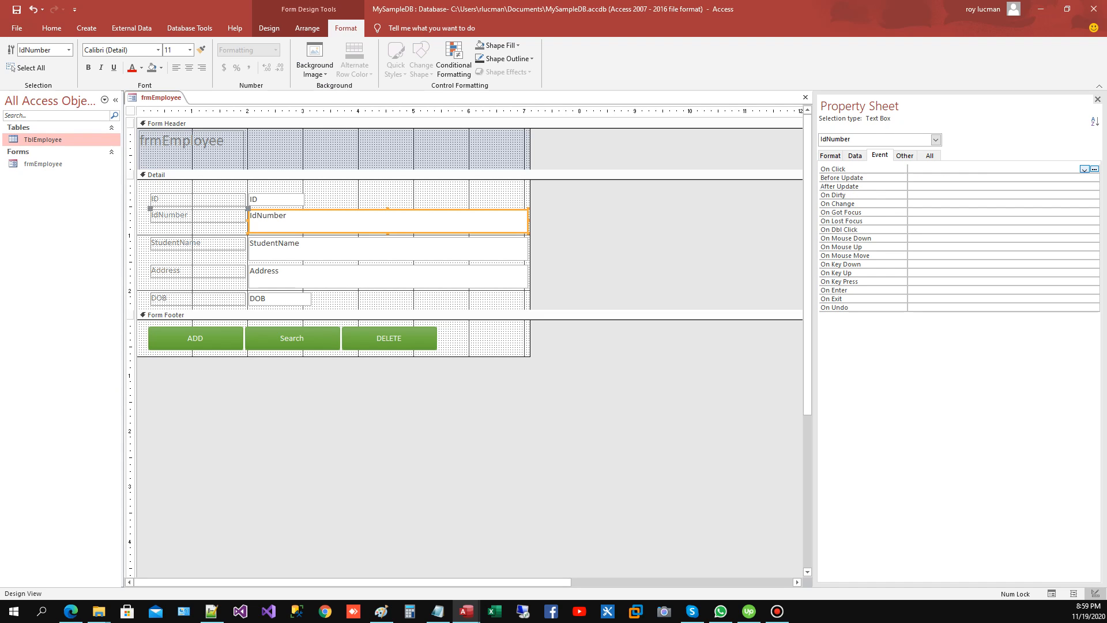
click(905, 156)
click(865, 178)
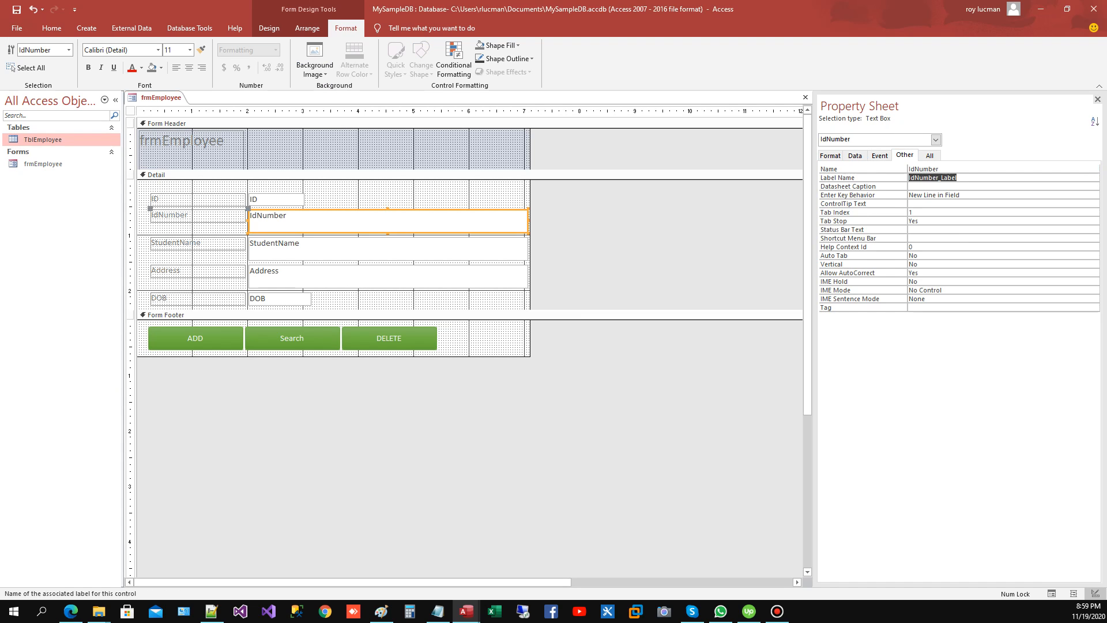
click(924, 169)
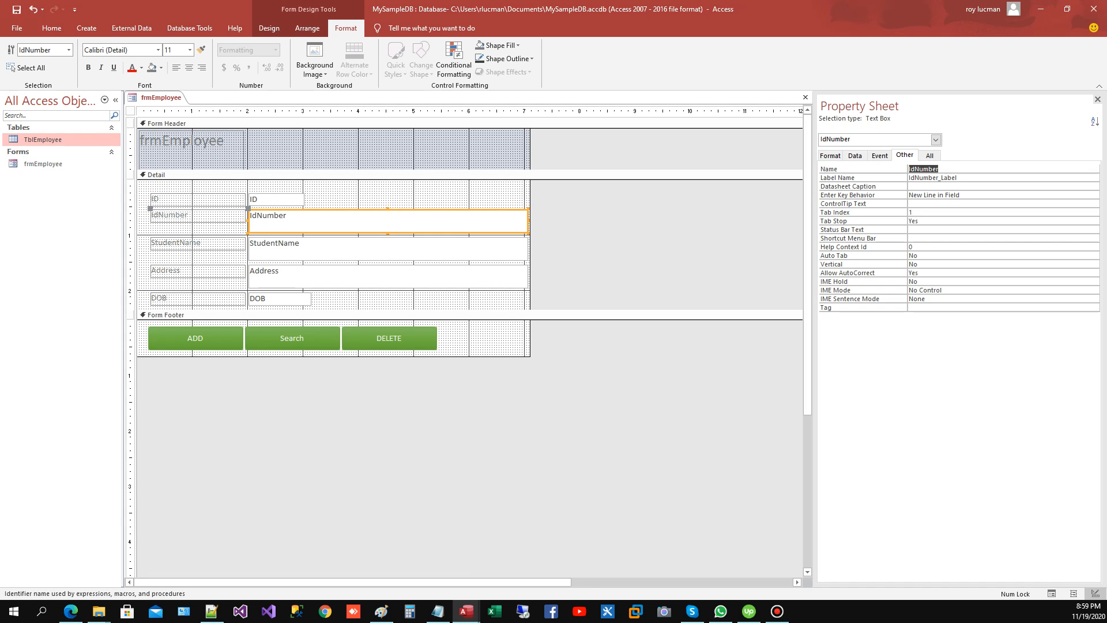
Step: Add me.IdNumber.SetFocus under the GoToRecord line in the cmdAdd_Click procedure and return to the form design
click(466, 611)
click(526, 560)
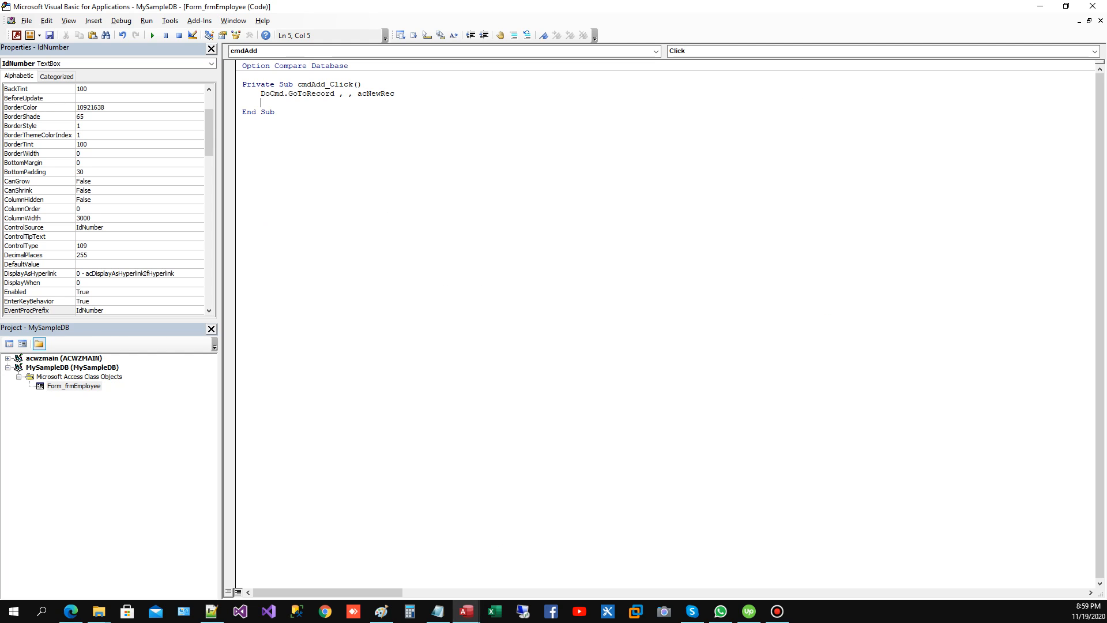
text(me.IdNumber)
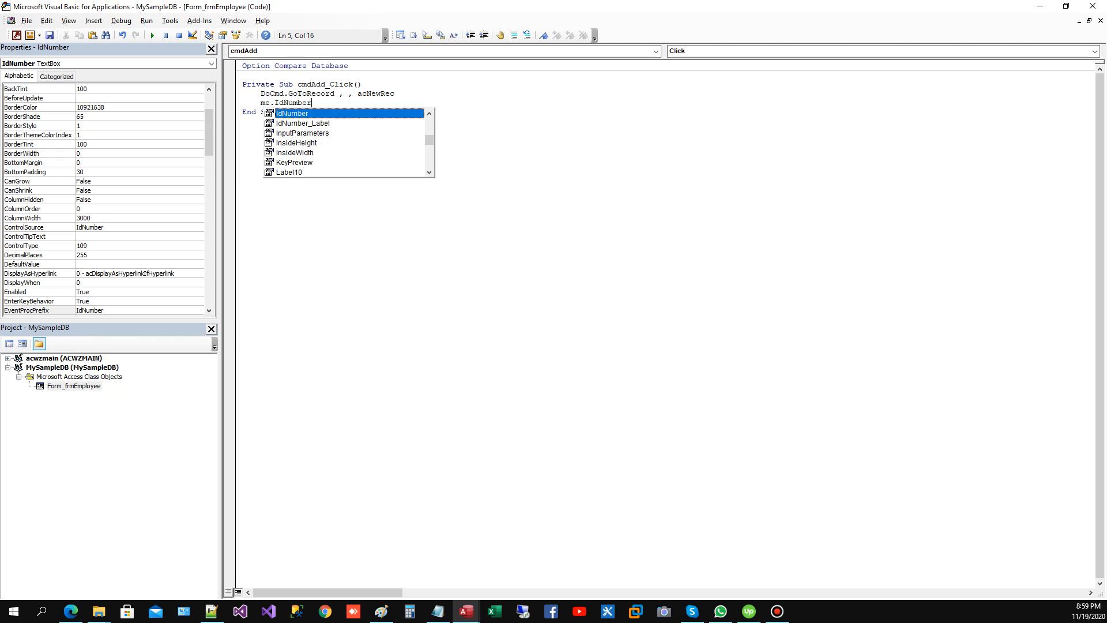
text(.SetFocus)
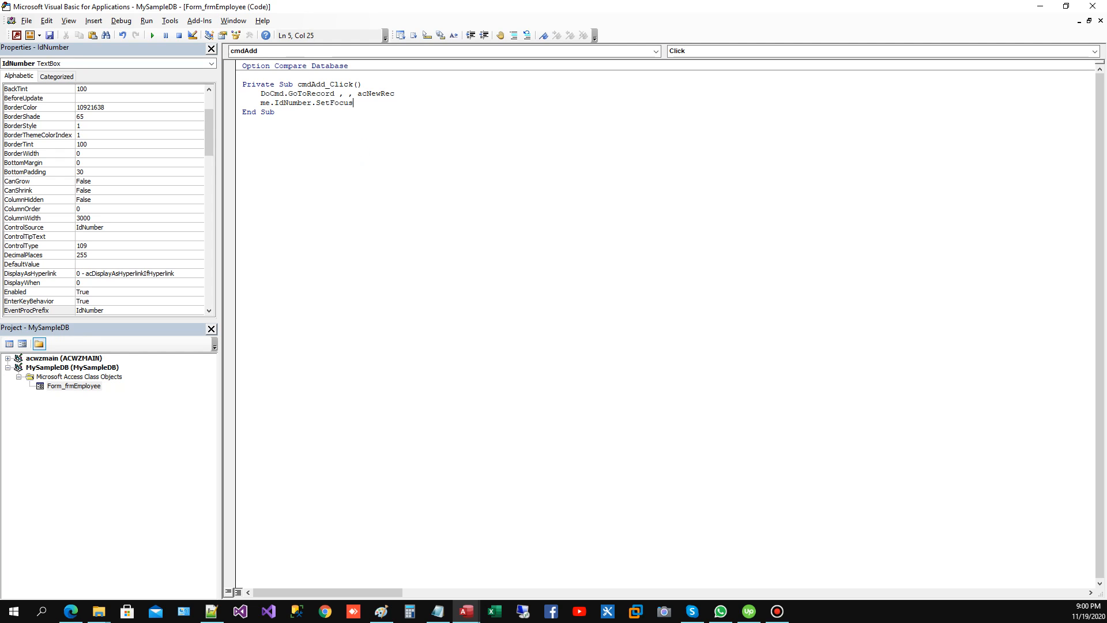
key(alt+F11)
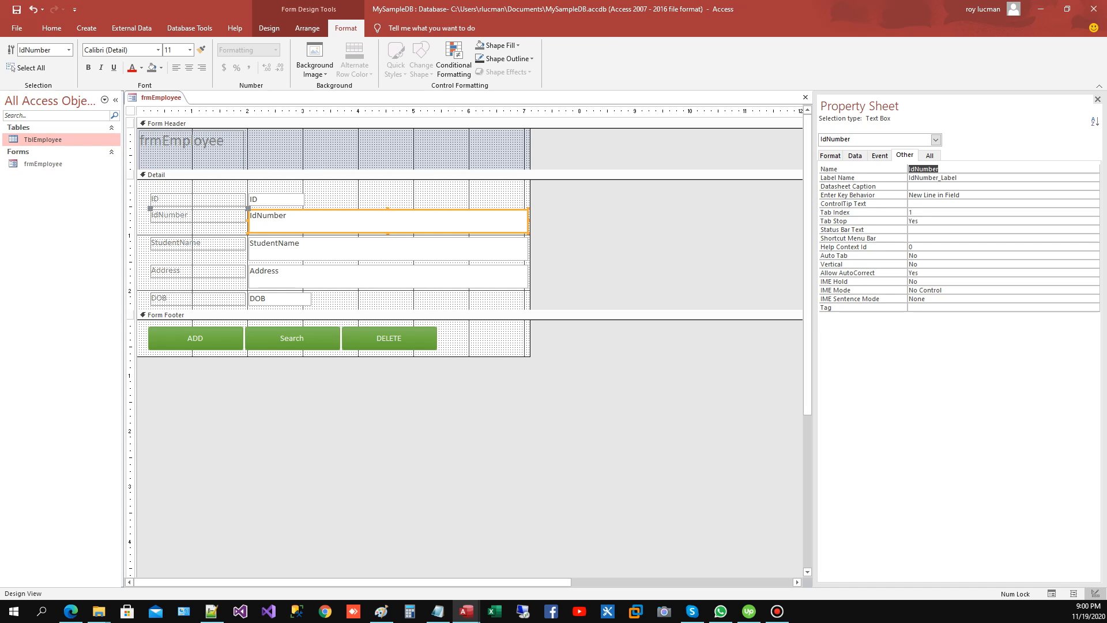
Step: Add a Field Has Focus conditional formatting rule with a yellow fill to the ID, IdNumber, StudentName, Address and DOB text boxes
click(131, 111)
click(283, 221)
shift+click(279, 200)
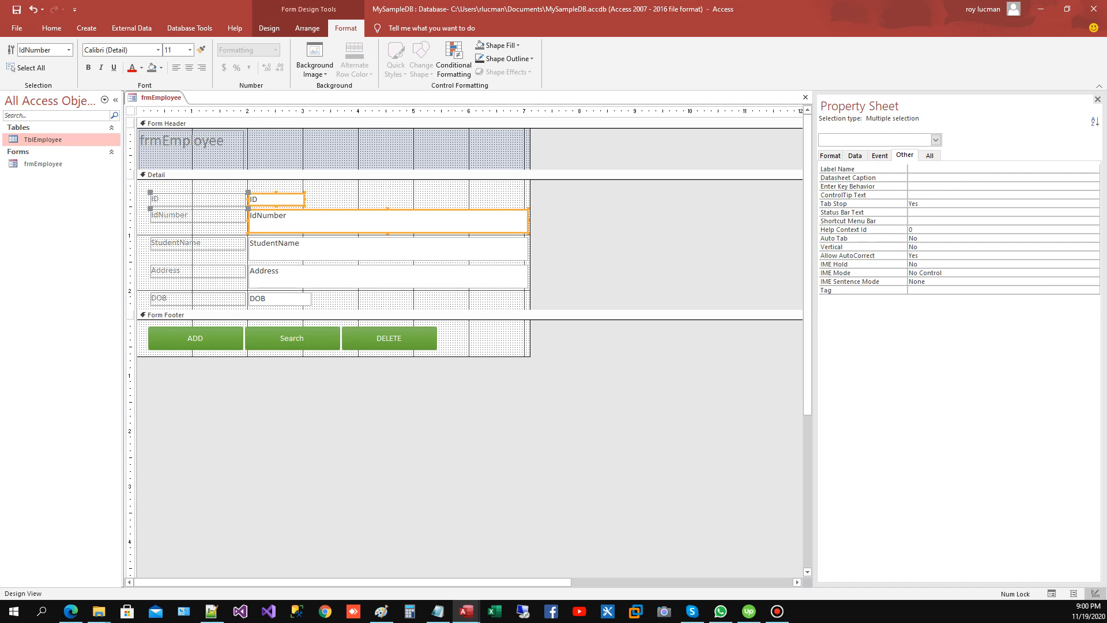
shift+click(282, 248)
shift+click(283, 276)
shift+click(280, 299)
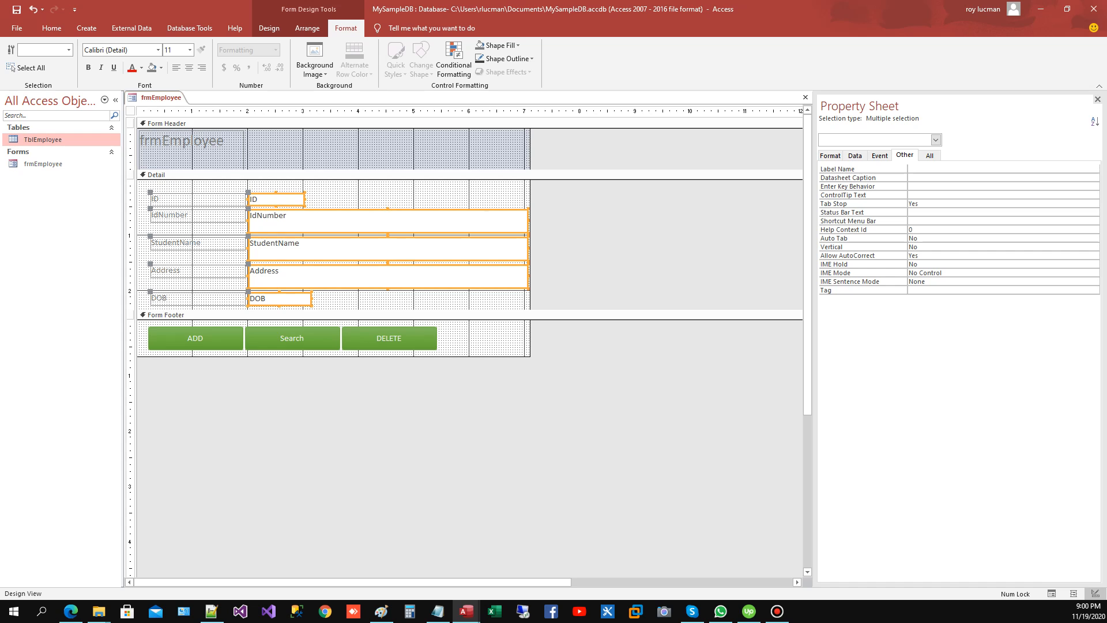
click(454, 60)
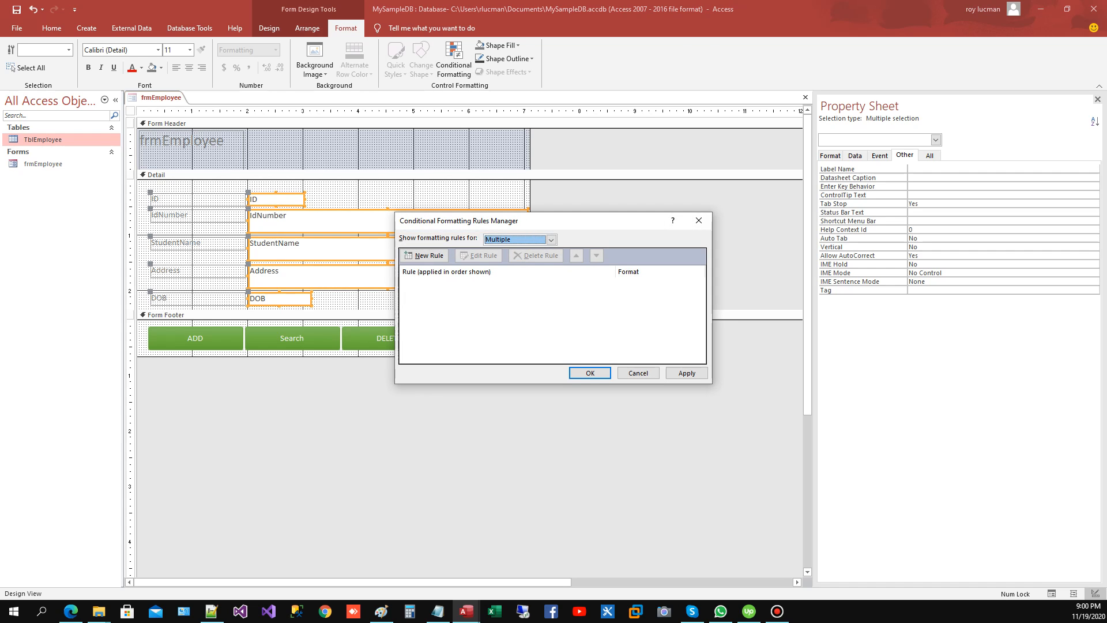
click(424, 255)
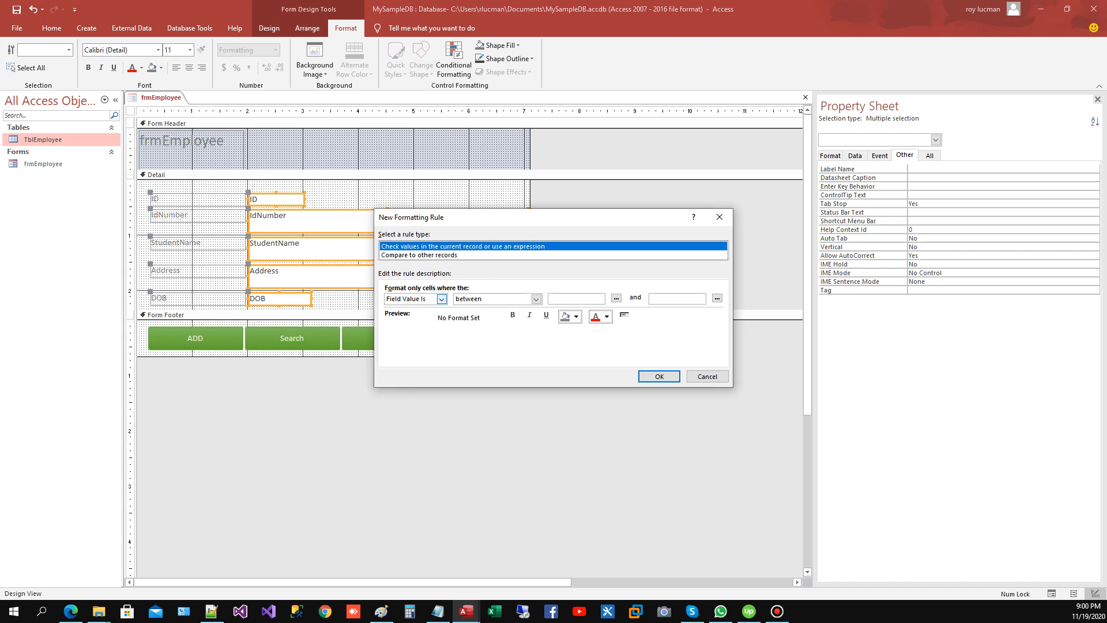
click(441, 299)
click(409, 325)
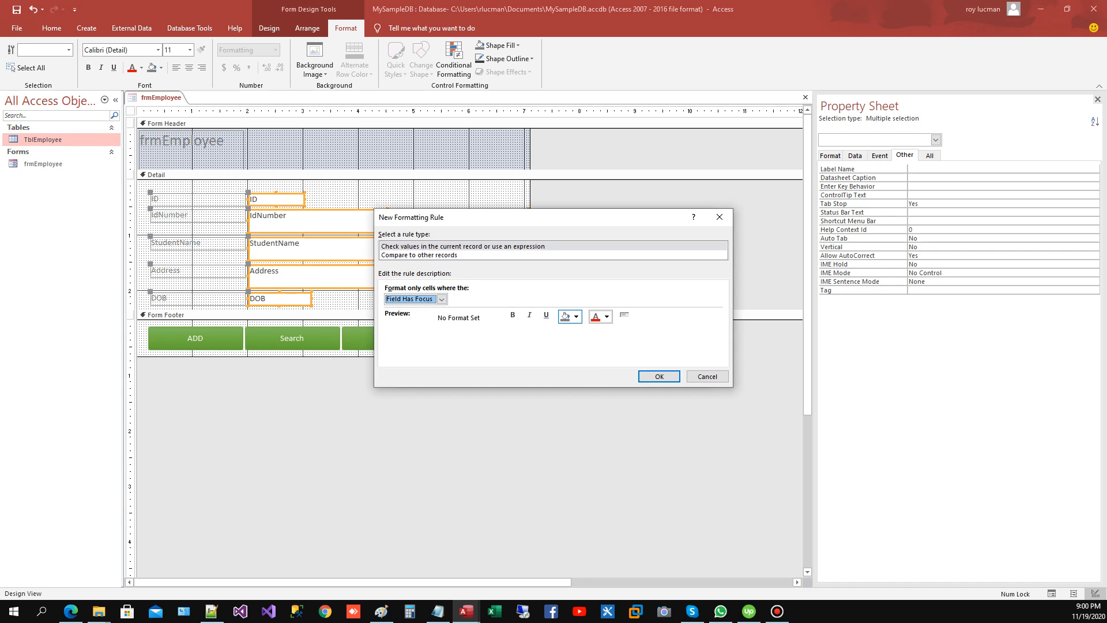
click(576, 316)
click(596, 414)
click(659, 376)
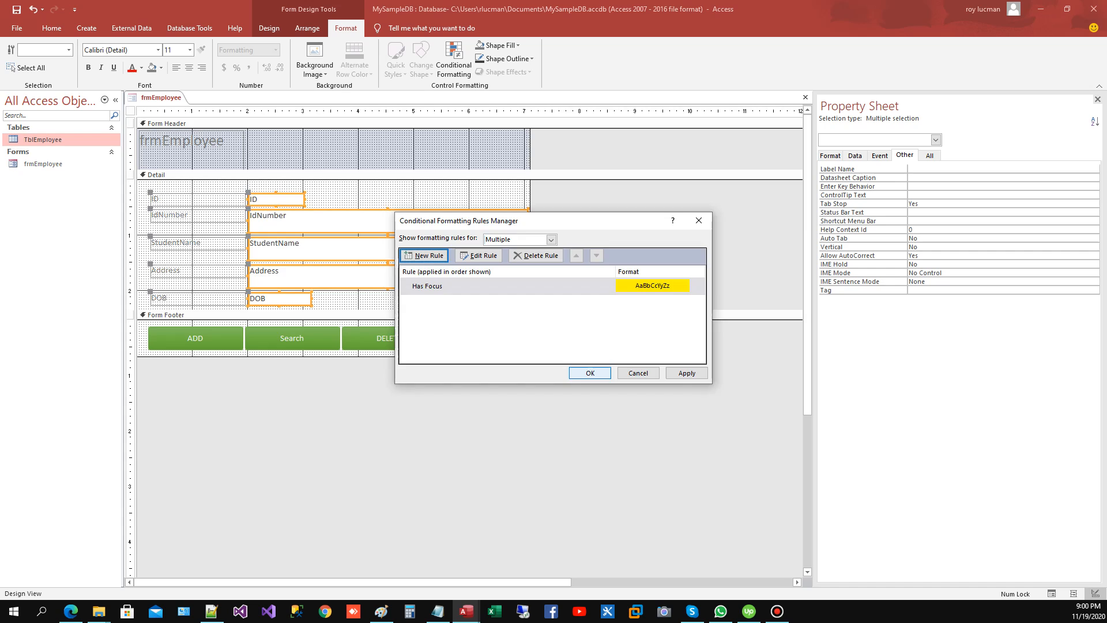
click(590, 373)
click(414, 198)
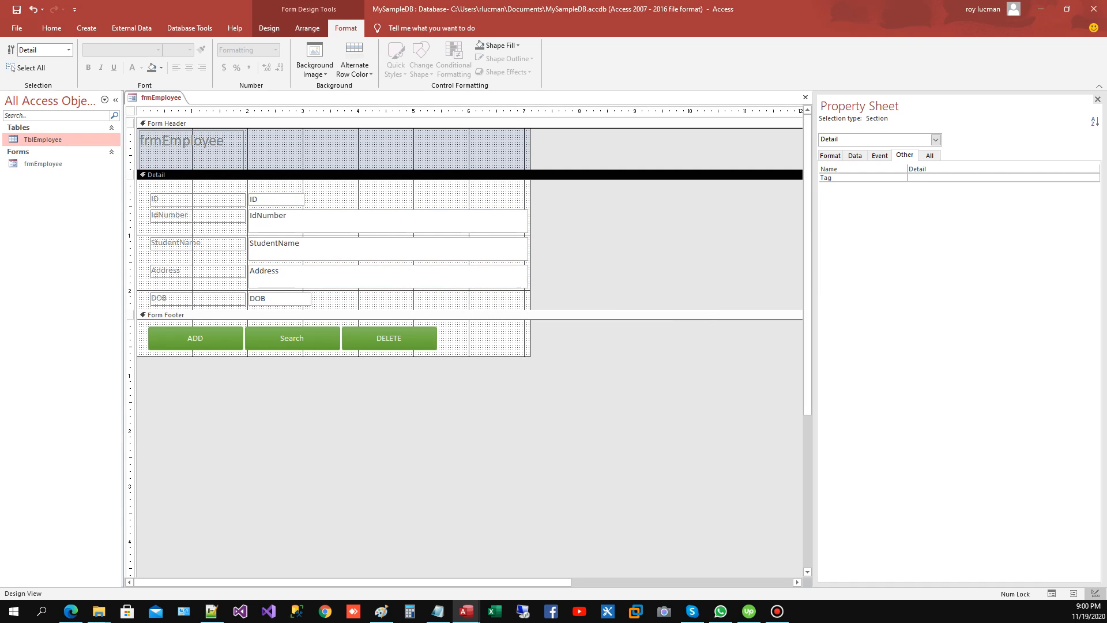
Step: Change the form header label's text to Employee List
click(163, 141)
click(163, 140)
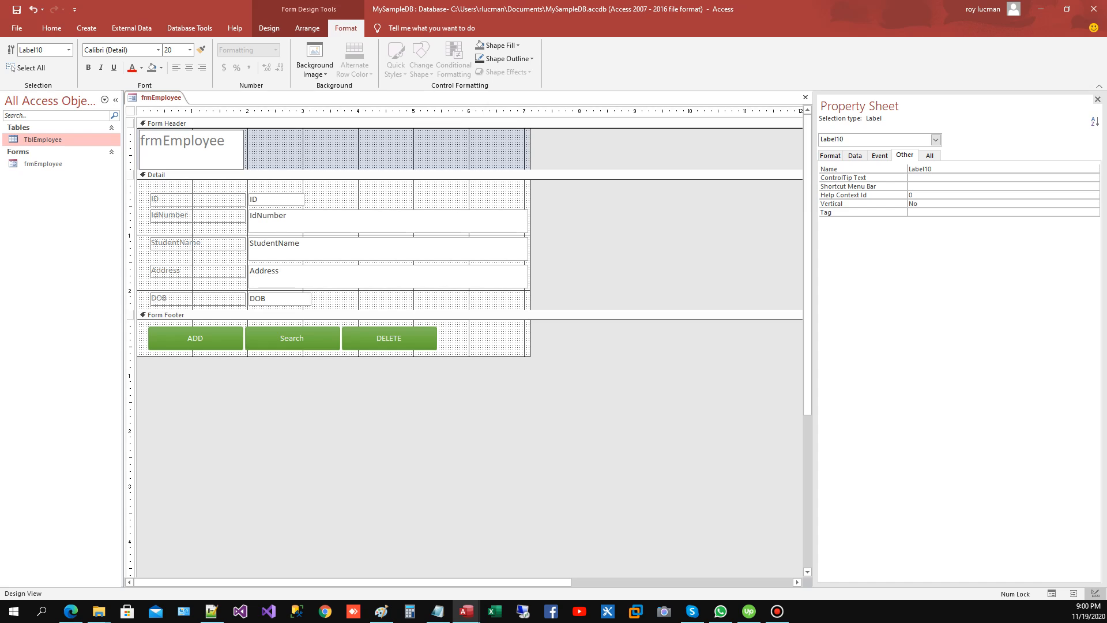
drag(163, 141, 141, 141)
key(BackSpace)
text(List)
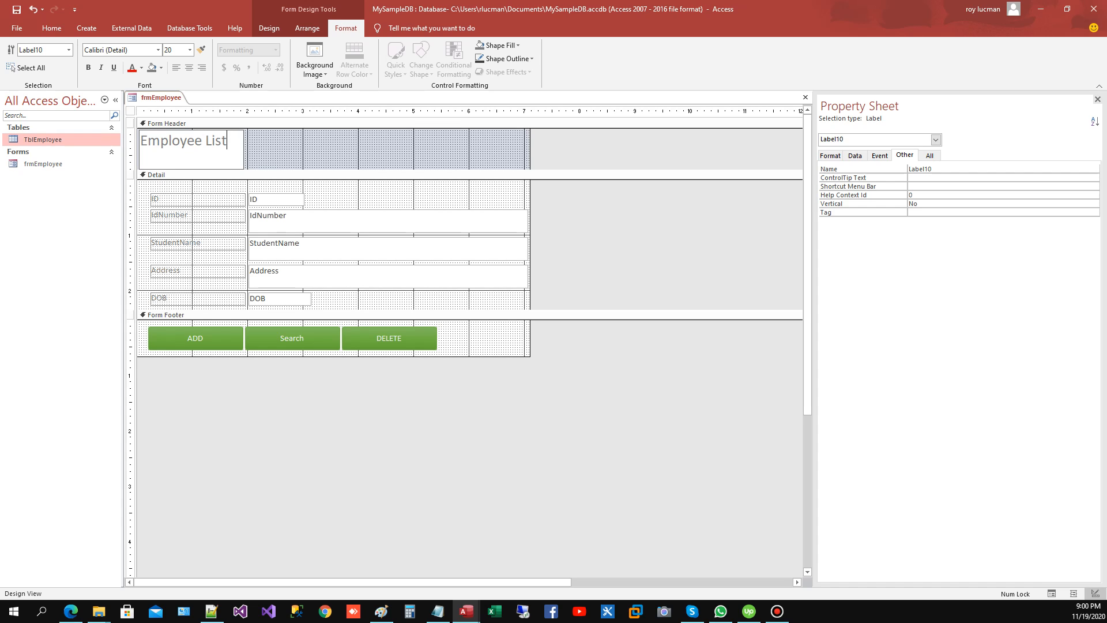
Step: Shorten the Employee List label in the form header to about 0.5" high
click(323, 150)
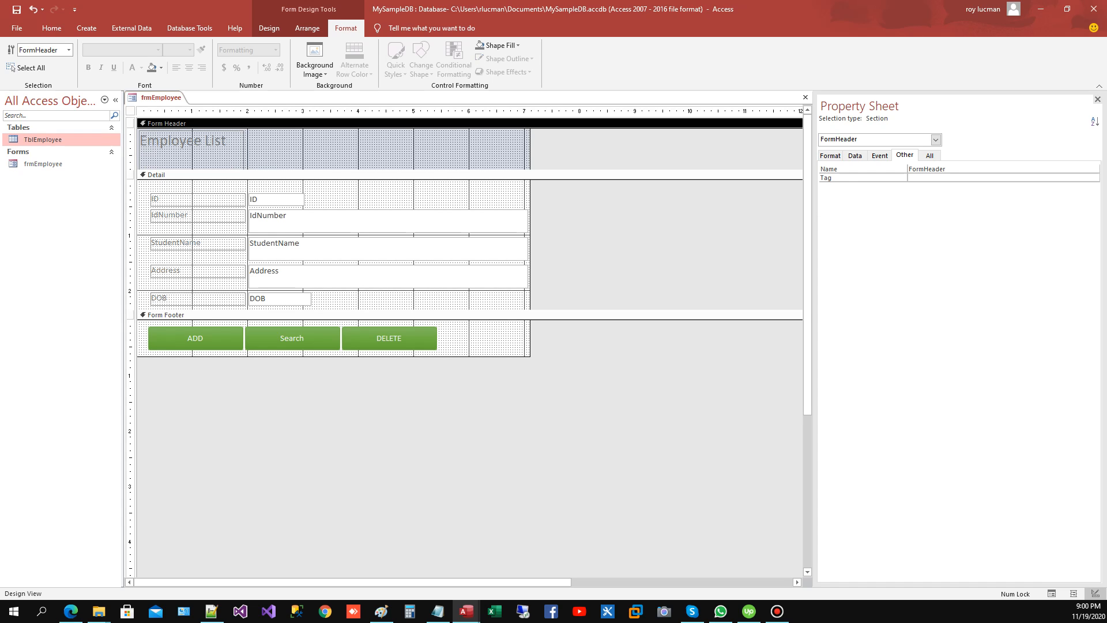
click(198, 141)
drag(191, 168, 191, 158)
Step: Set the form header section's back color to Accent 6, Darker 25%
click(323, 150)
click(131, 110)
click(167, 123)
click(830, 156)
click(1093, 186)
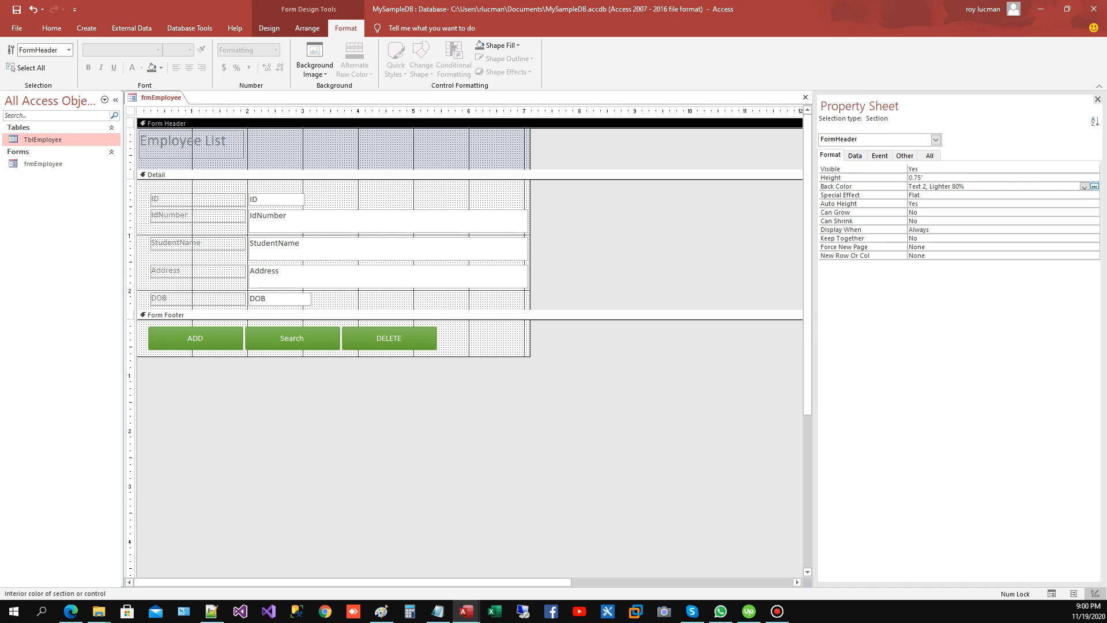
click(1085, 186)
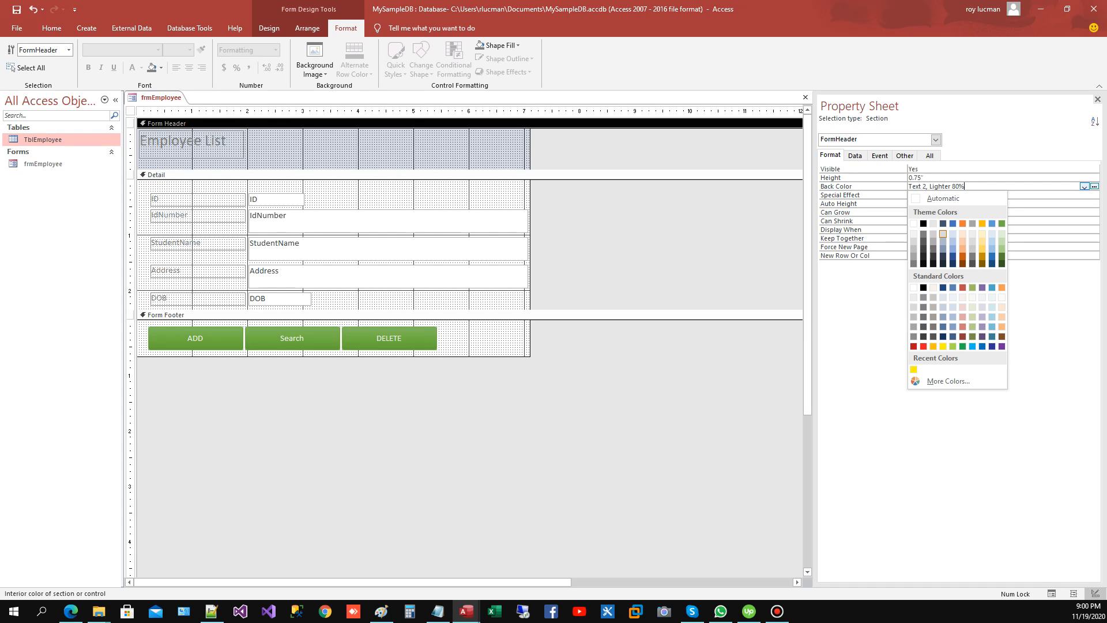
click(1003, 248)
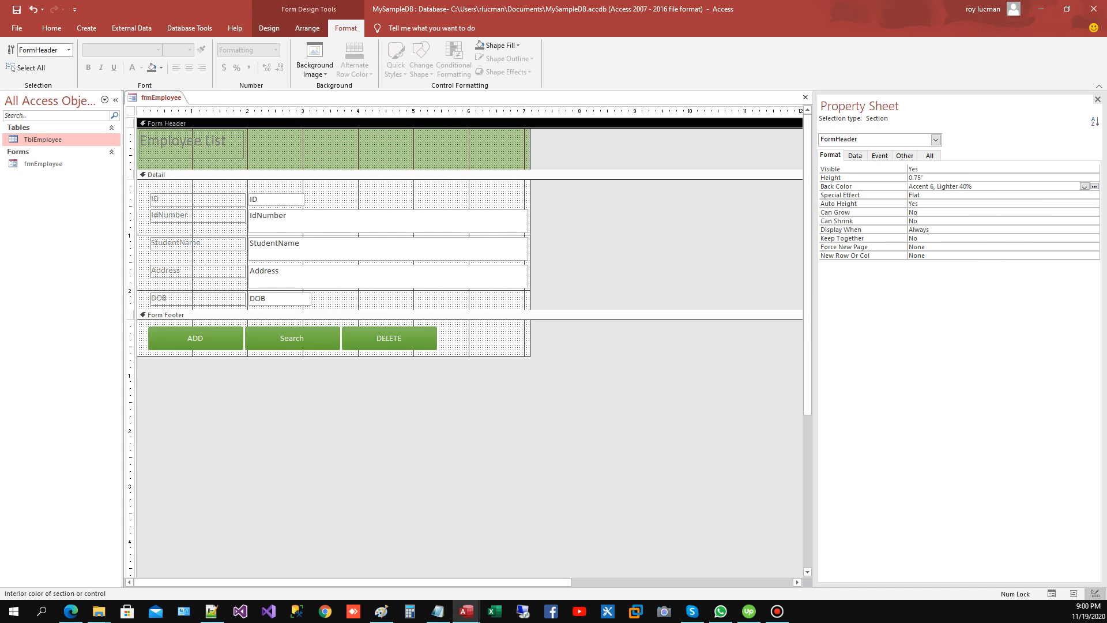
click(1085, 186)
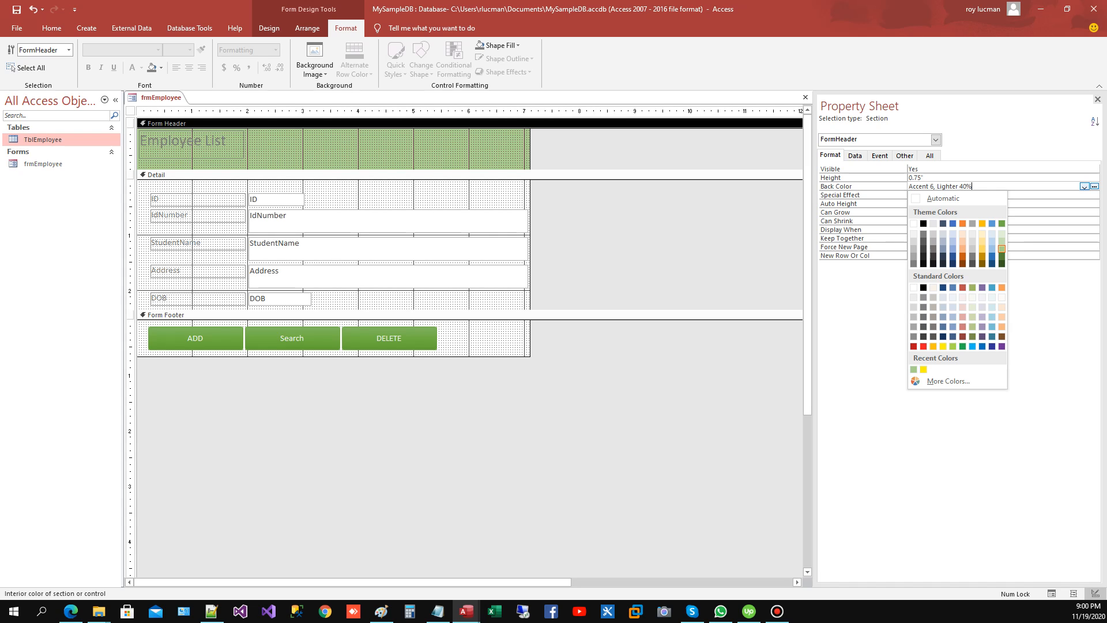
click(1003, 257)
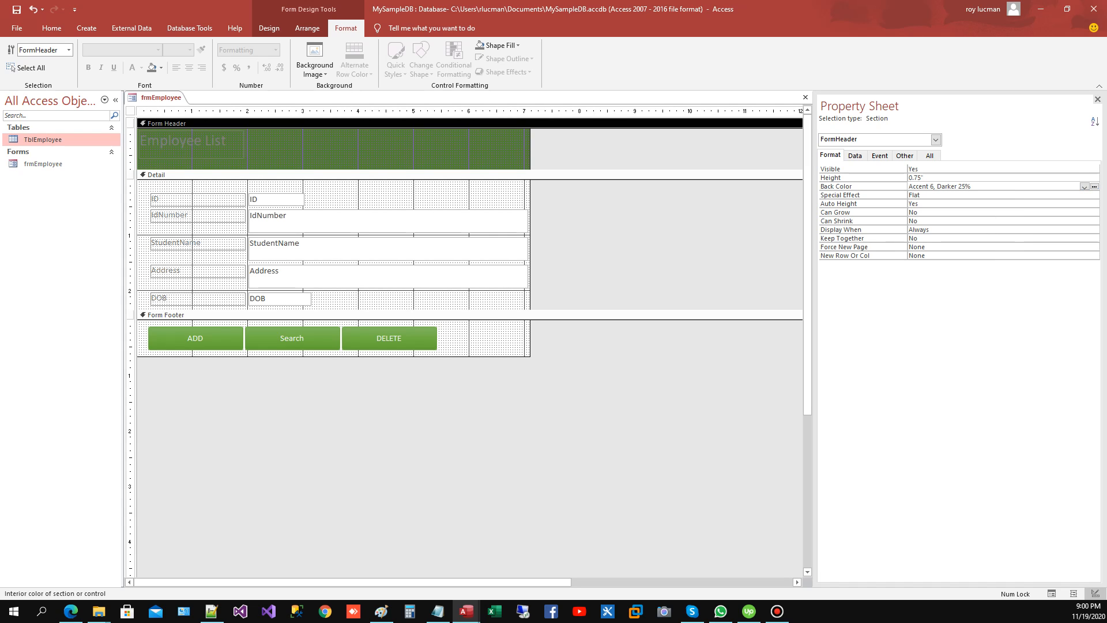
Step: Change the Employee List header label's font color to white
click(183, 142)
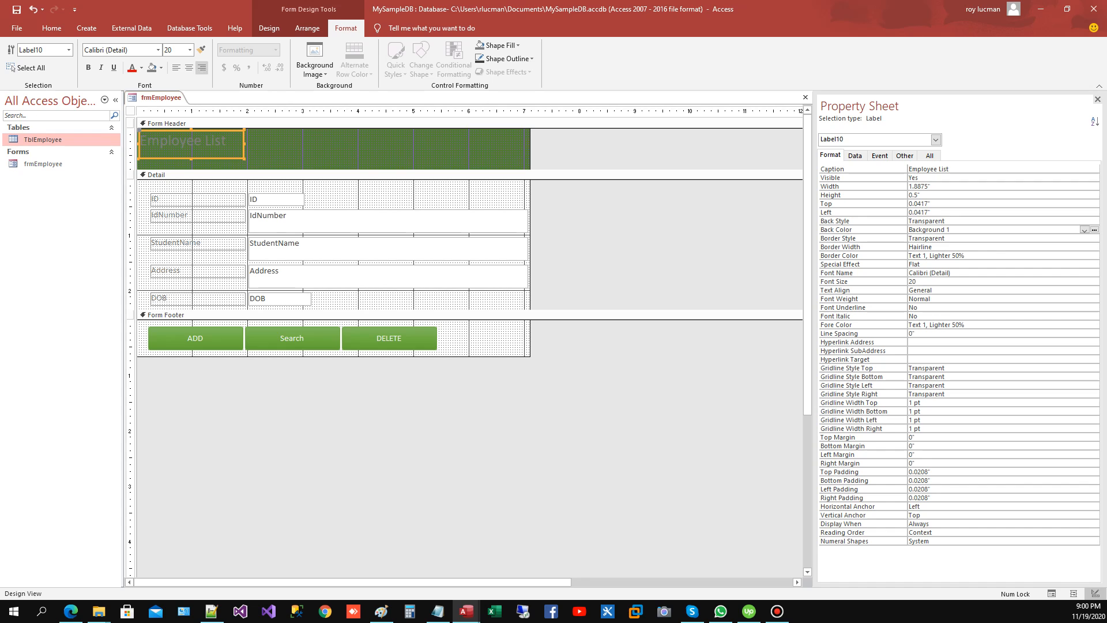
click(142, 68)
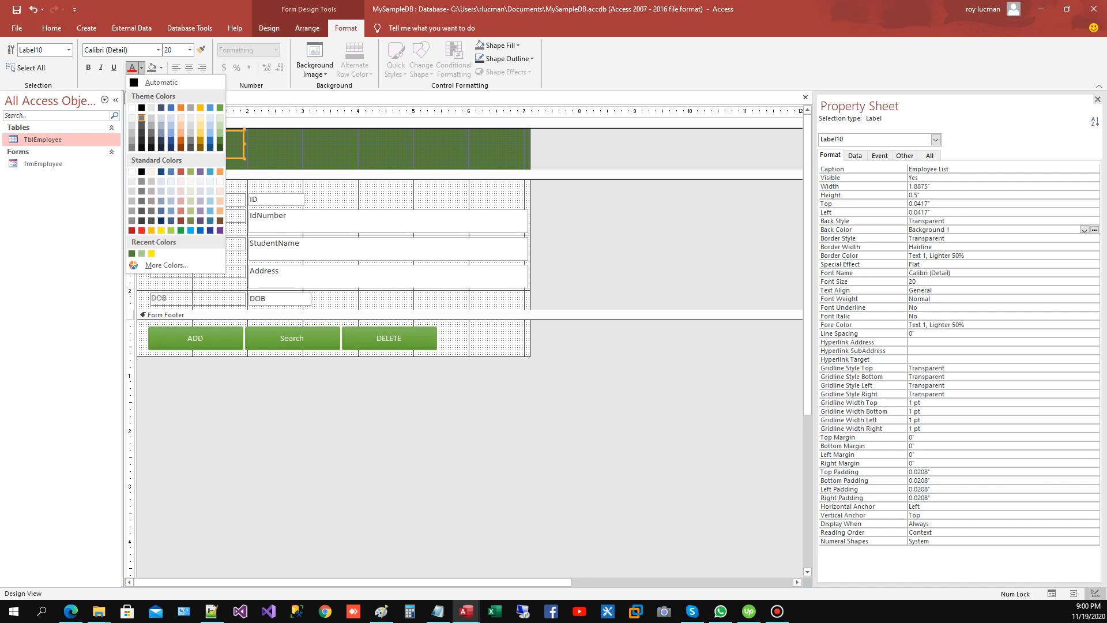
click(132, 108)
click(311, 145)
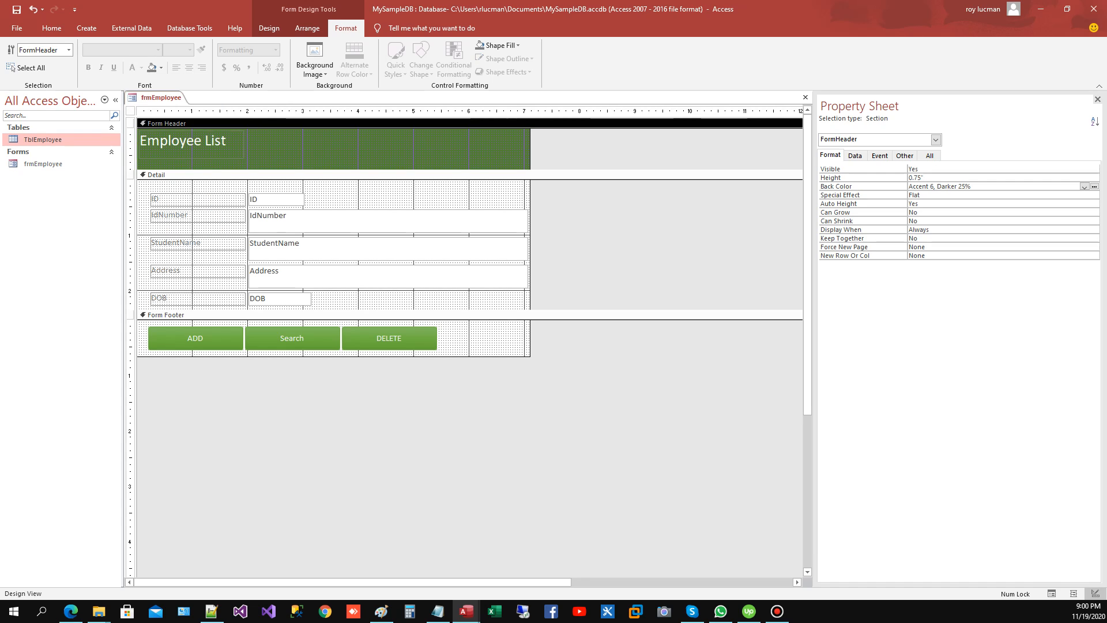
Step: Select all the controls on the form and size them to the grid
click(360, 196)
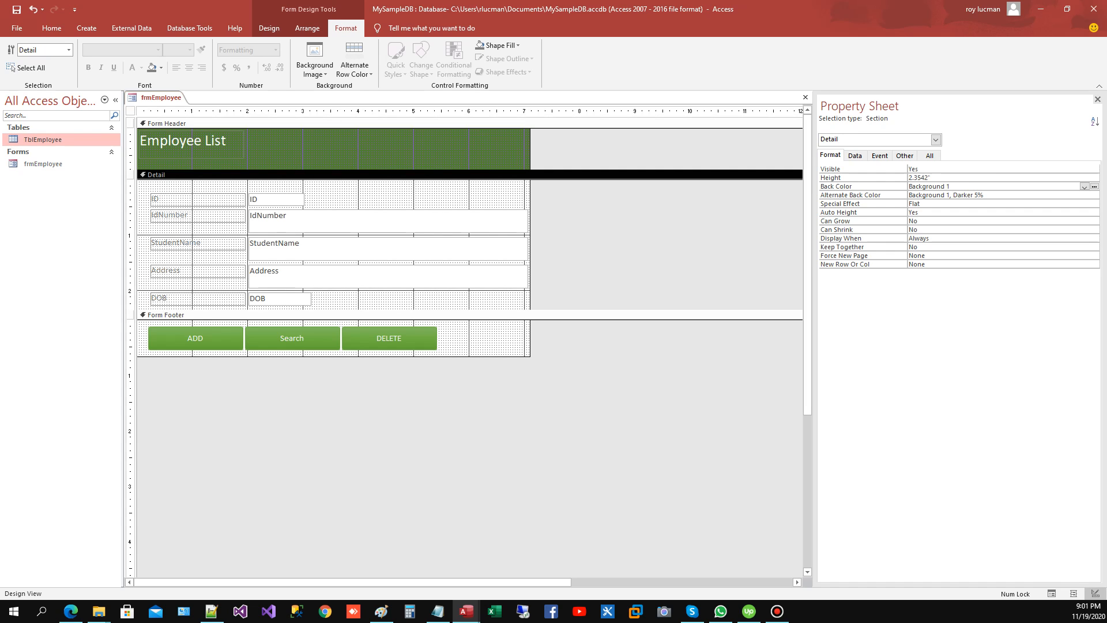
key(ctrl+a)
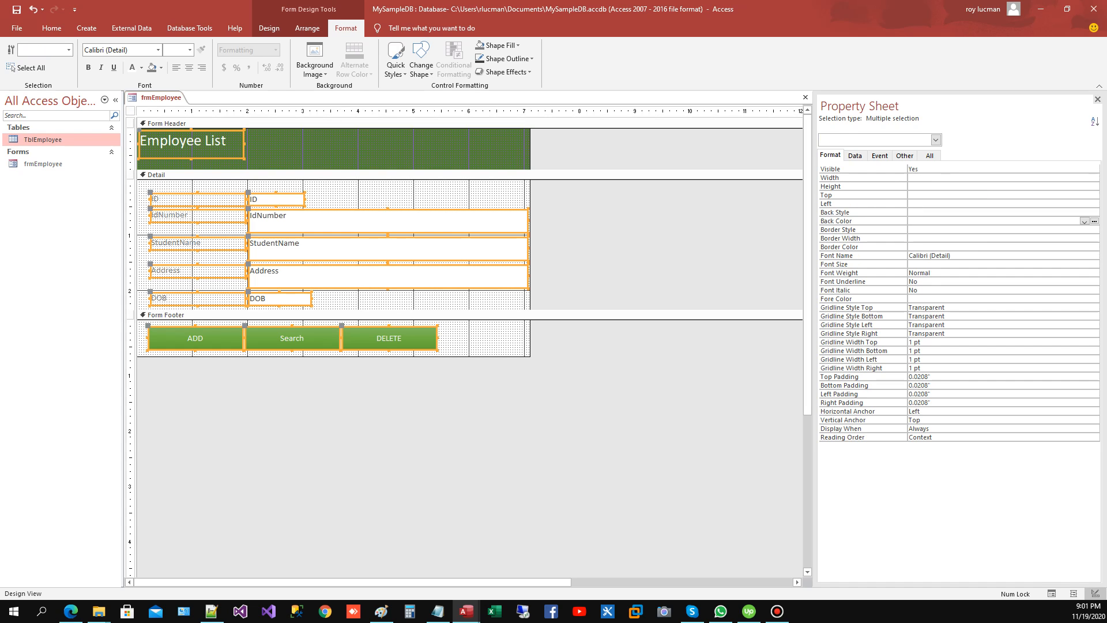
right_click(326, 209)
mouse_move(351, 405)
click(454, 420)
click(398, 300)
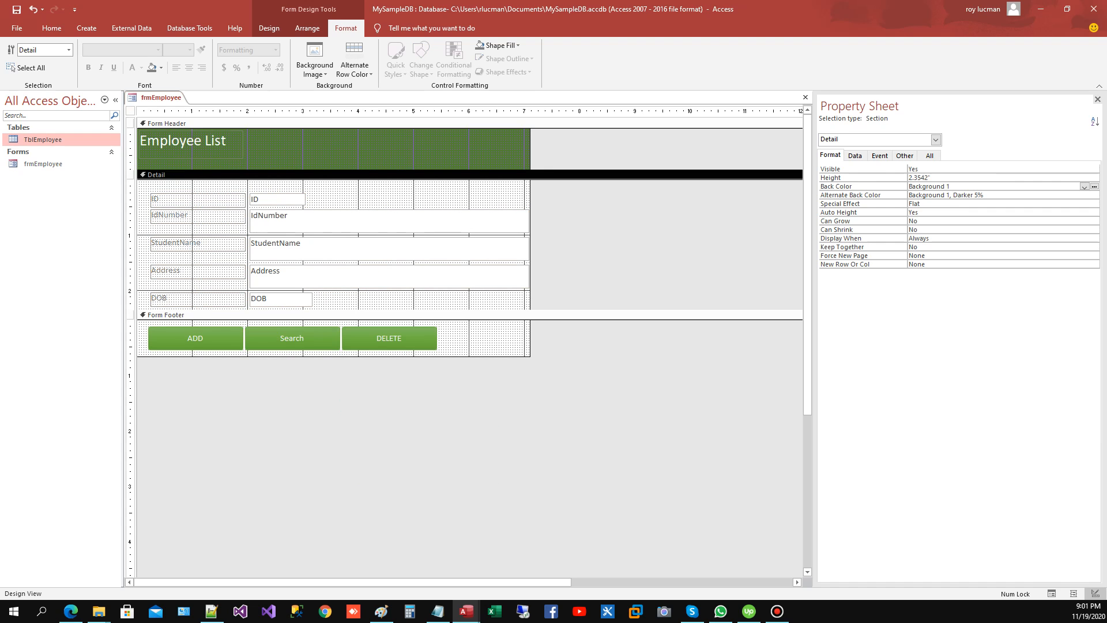
Step: Select the whole form and set its caption to Employee
click(434, 416)
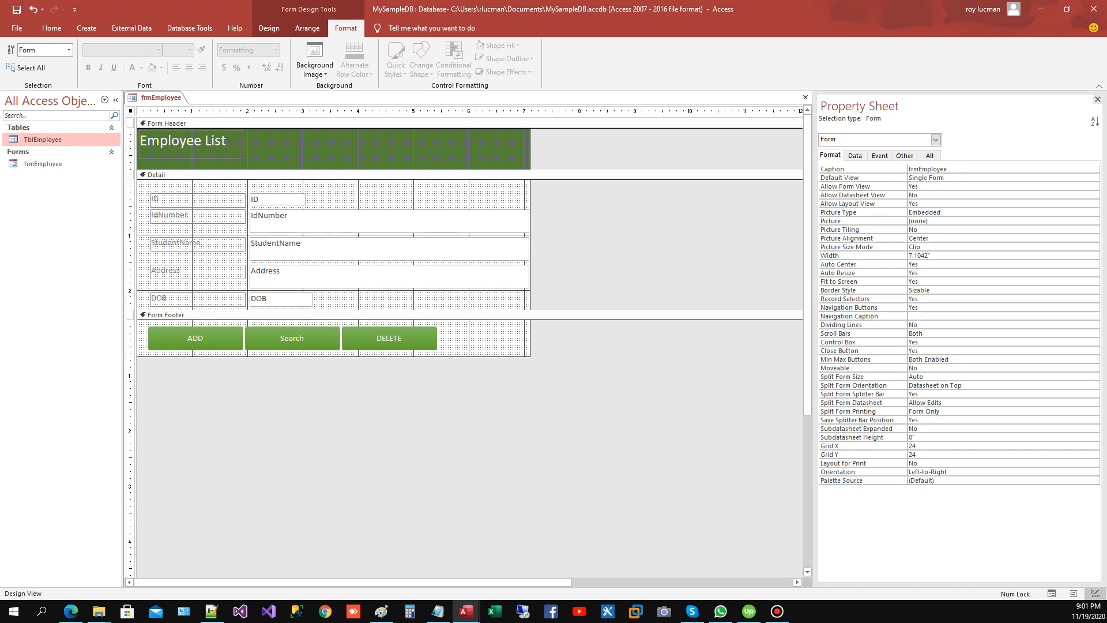
click(928, 169)
key(BackSpace)
key(BackSpace)
key(BackSpace)
key(BackSpace)
text(E)
Step: Set the form's record selectors, navigation buttons, control box and close button to No, and its scroll bars to Neither
double_click(929, 299)
double_click(929, 308)
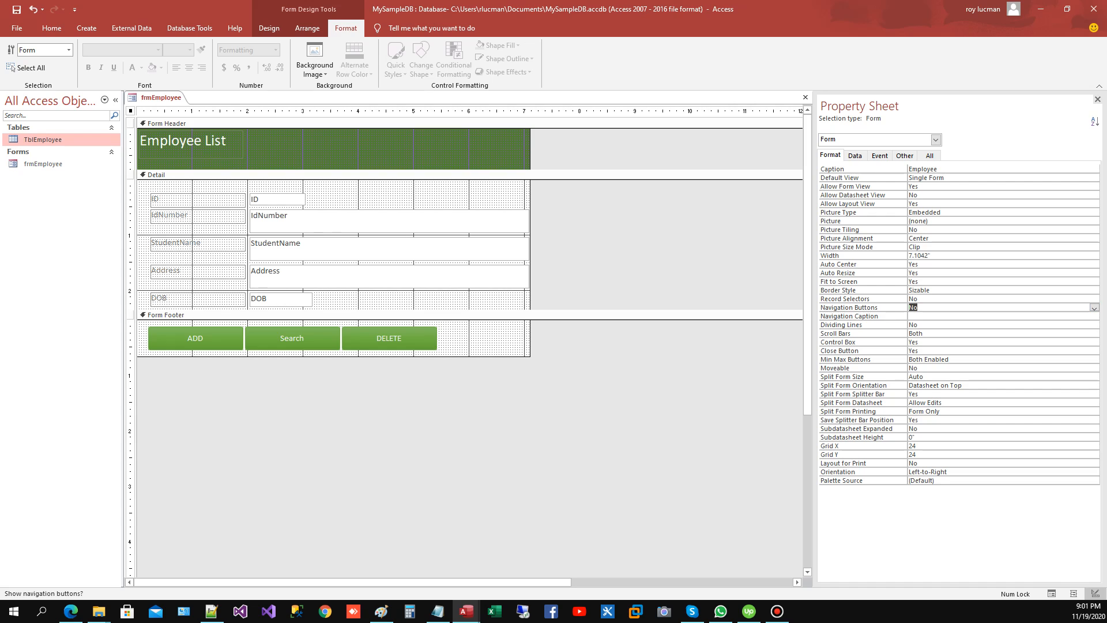
double_click(929, 333)
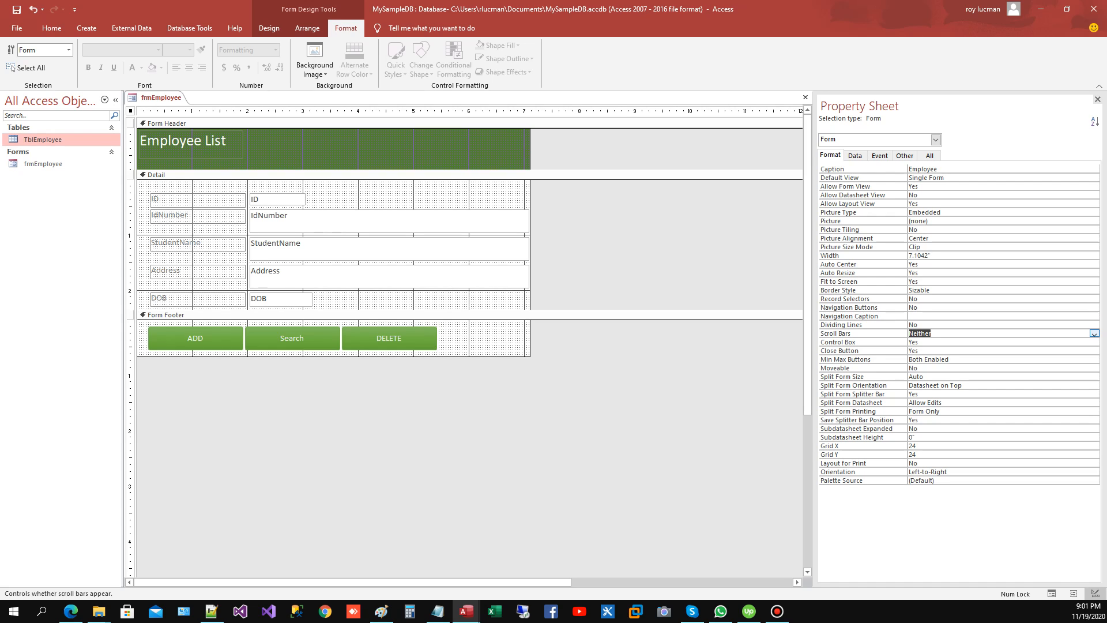
double_click(1095, 342)
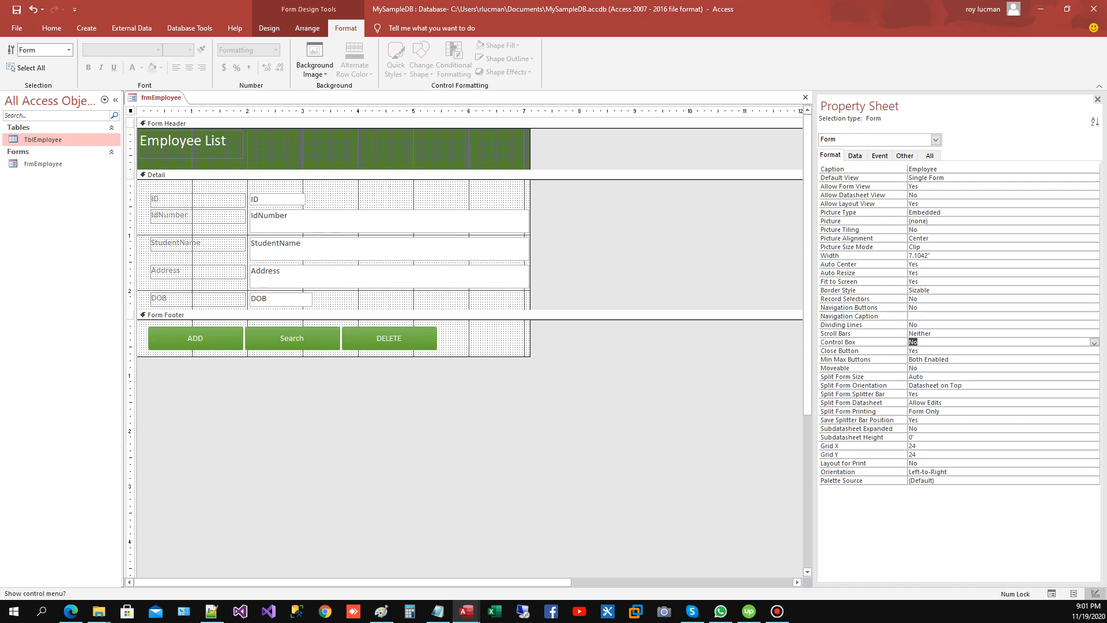
double_click(928, 351)
Step: Duplicate the DELETE button and place the copy directly to its right in the form footer
click(390, 338)
click(485, 339)
key(ctrl+v)
drag(184, 332, 486, 338)
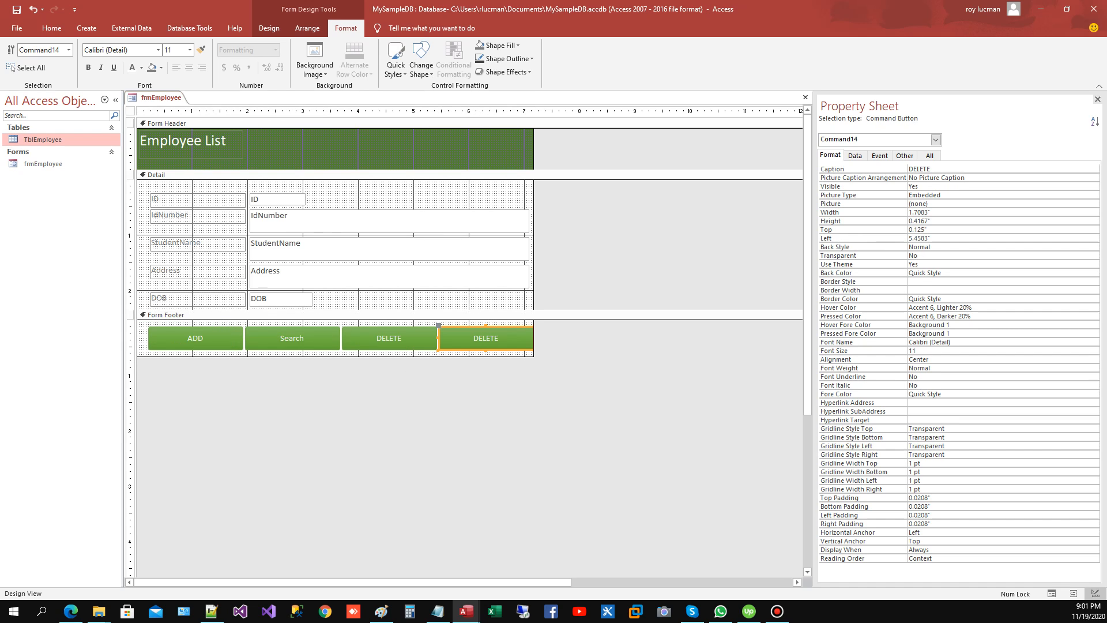
Step: Set the copied button's caption to CLOSE and its name to cmdClose
double_click(919, 169)
key(Caps_Lock)
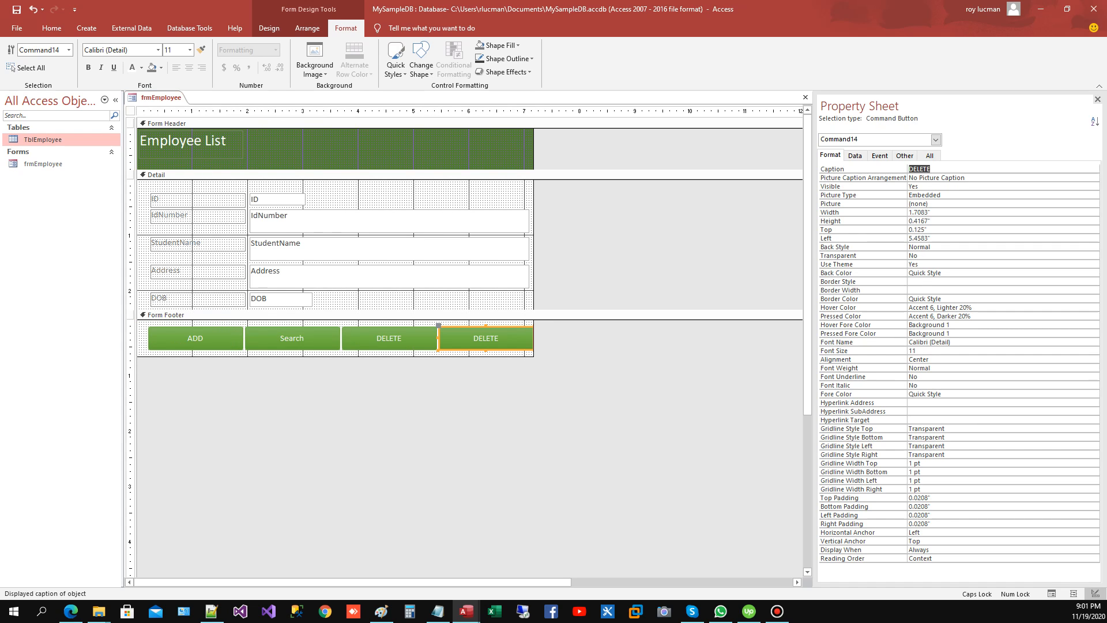
text(CLOSE)
click(905, 155)
key(Caps_Lock)
text(cmd)
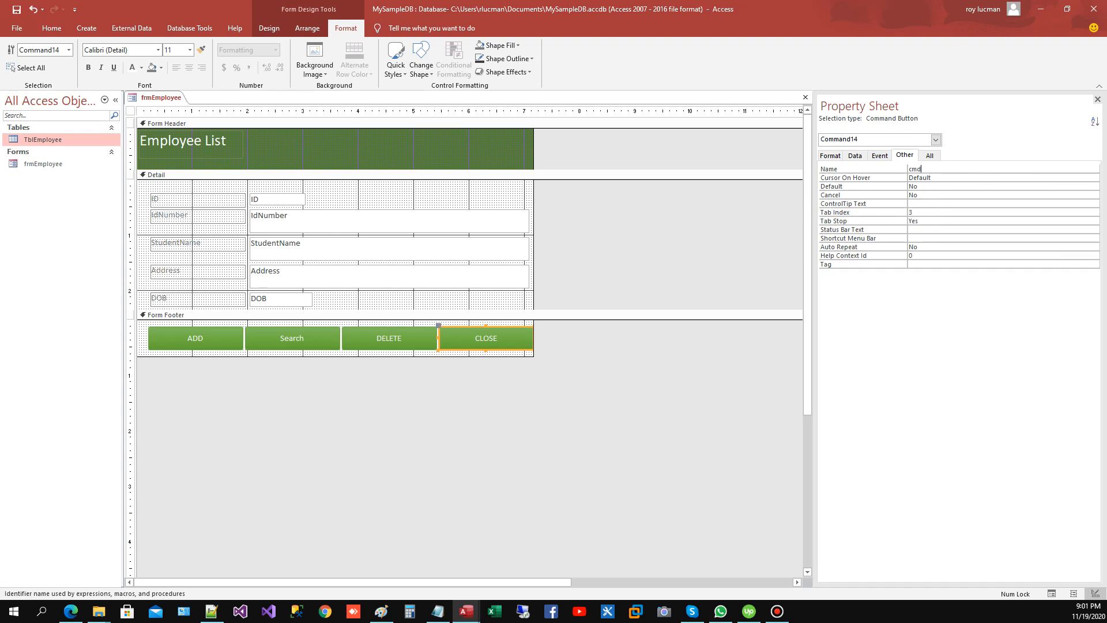
text(Close)
Step: Assign an event procedure to the CLOSE button's On Click event and open its code
click(880, 155)
click(1085, 169)
click(1067, 178)
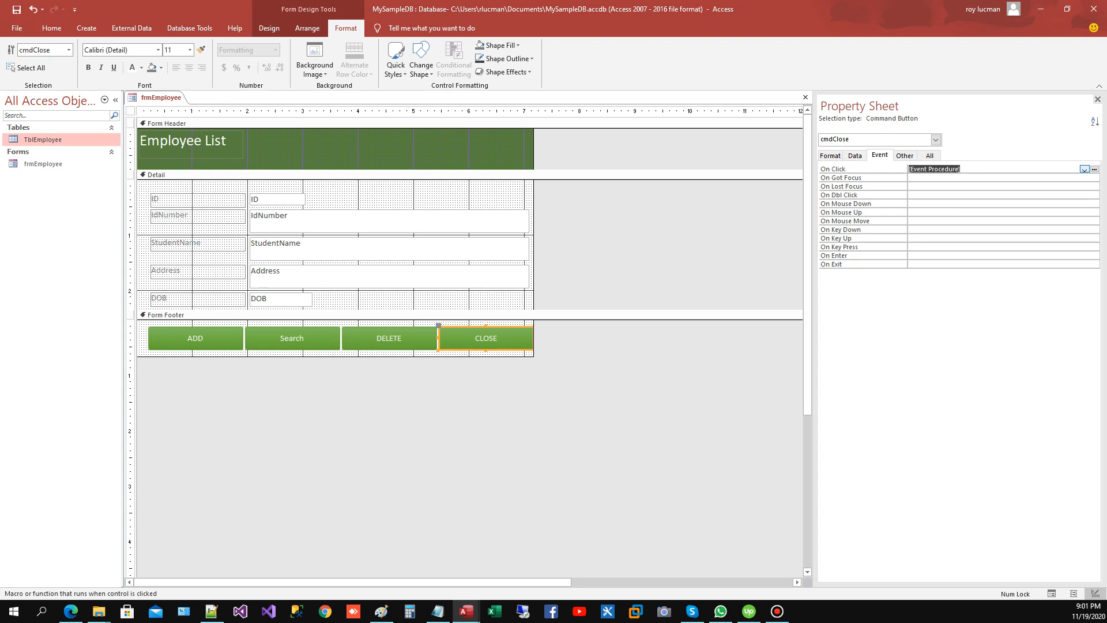
click(1095, 169)
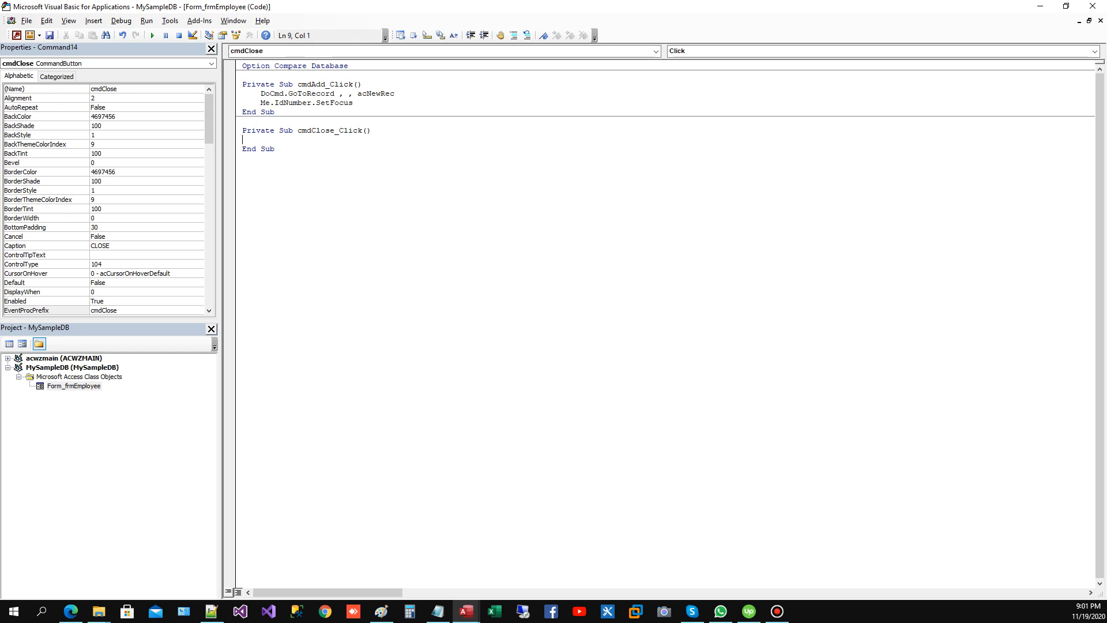
Step: Add DoCmd.Close acForm, Me.Name to the cmdClose_Click procedure and return to the form design
text(docmd.Close)
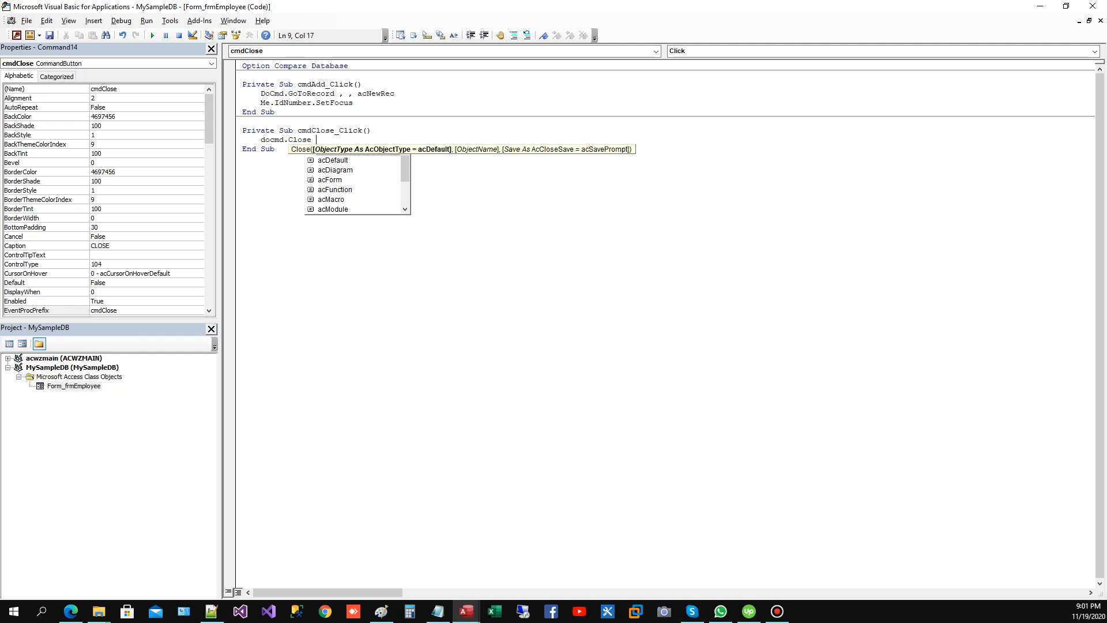
text( ac)
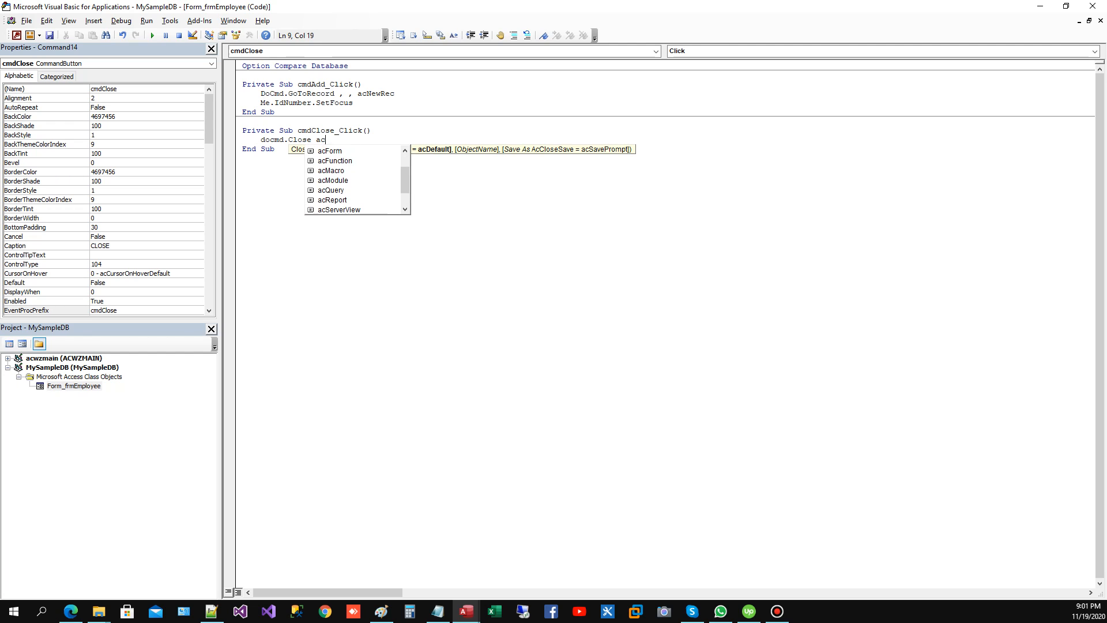
text(Form,)
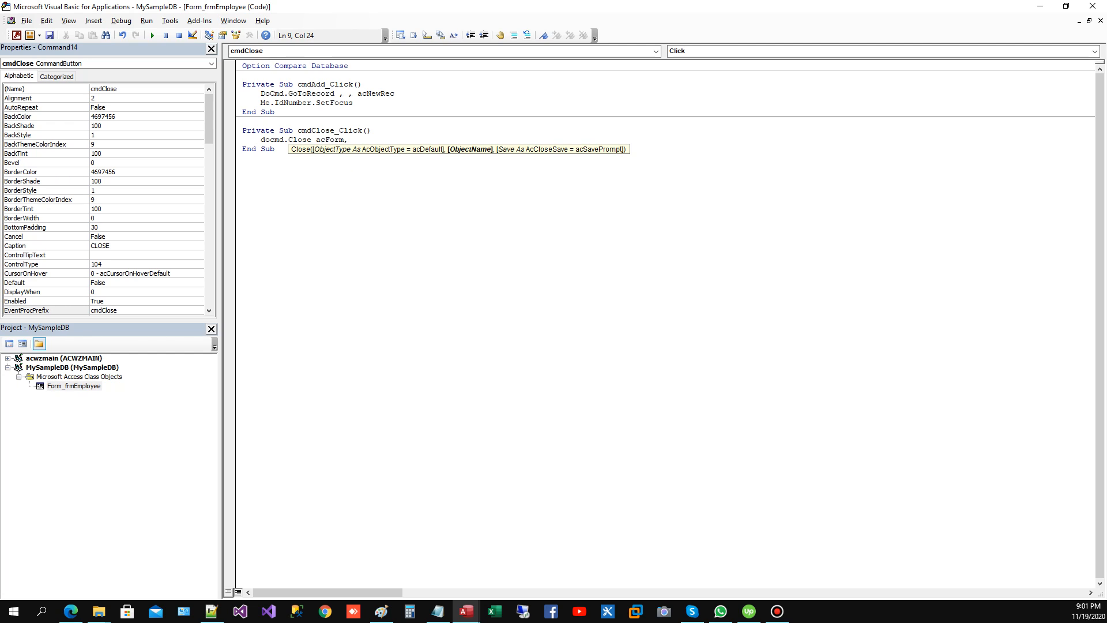
text(me.Name)
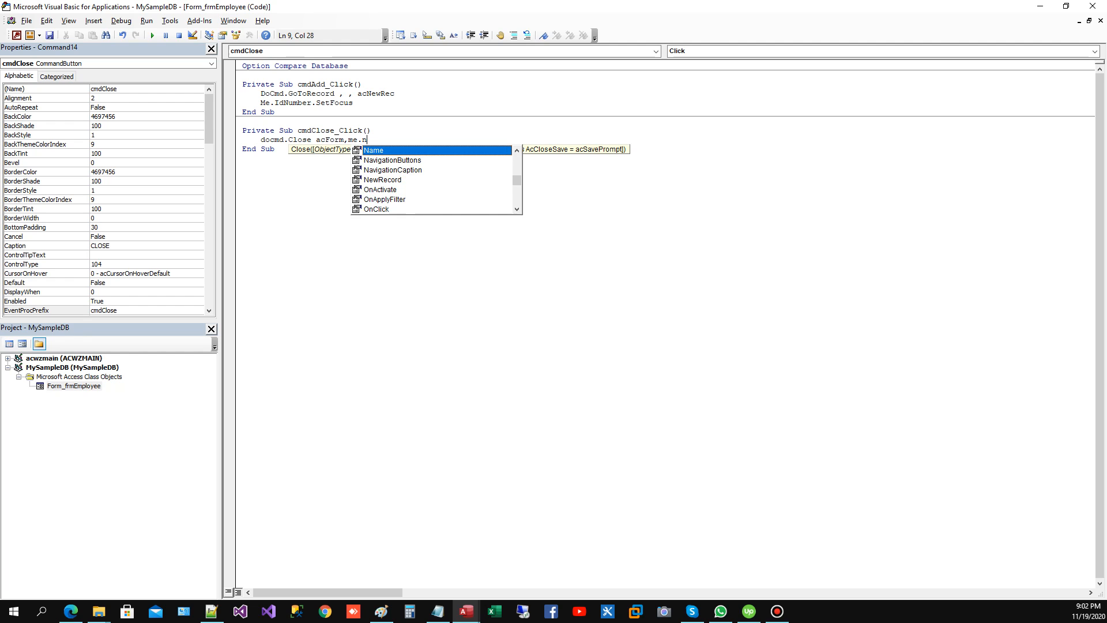
key(Tab)
key(Down)
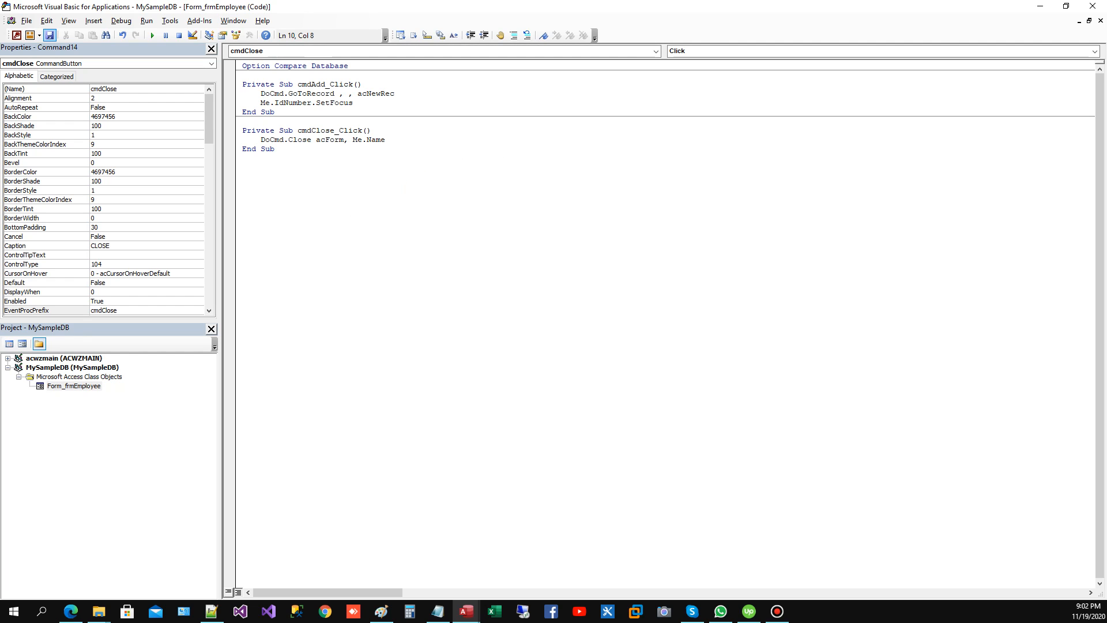
click(17, 35)
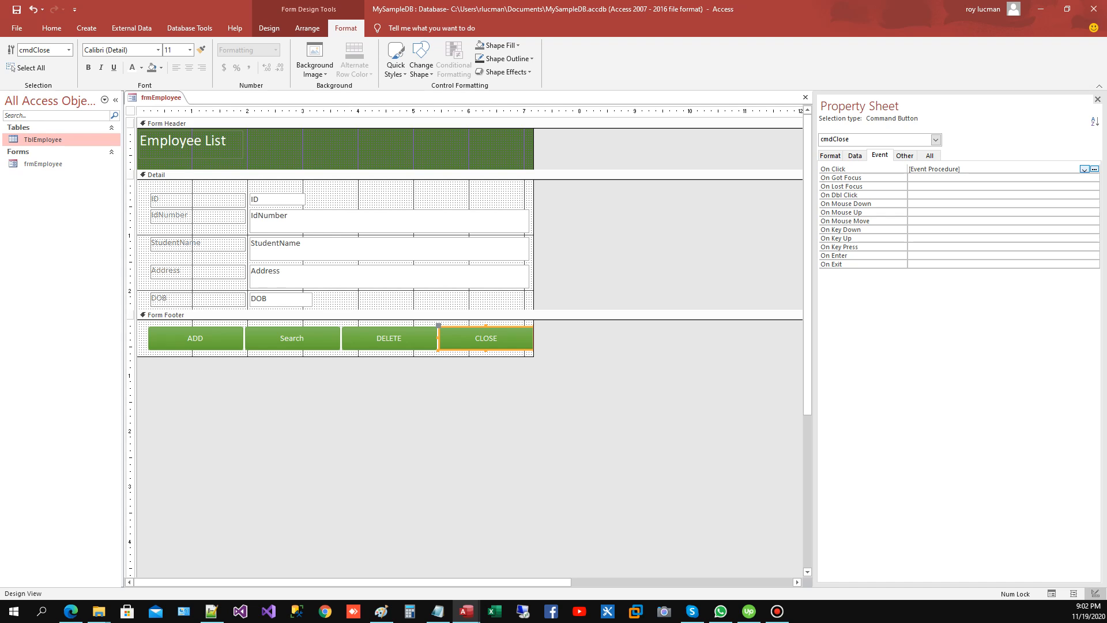
Step: Go back to the form's code, compile the MySampleDB project and return to the form design
click(466, 611)
click(527, 560)
click(122, 21)
click(161, 33)
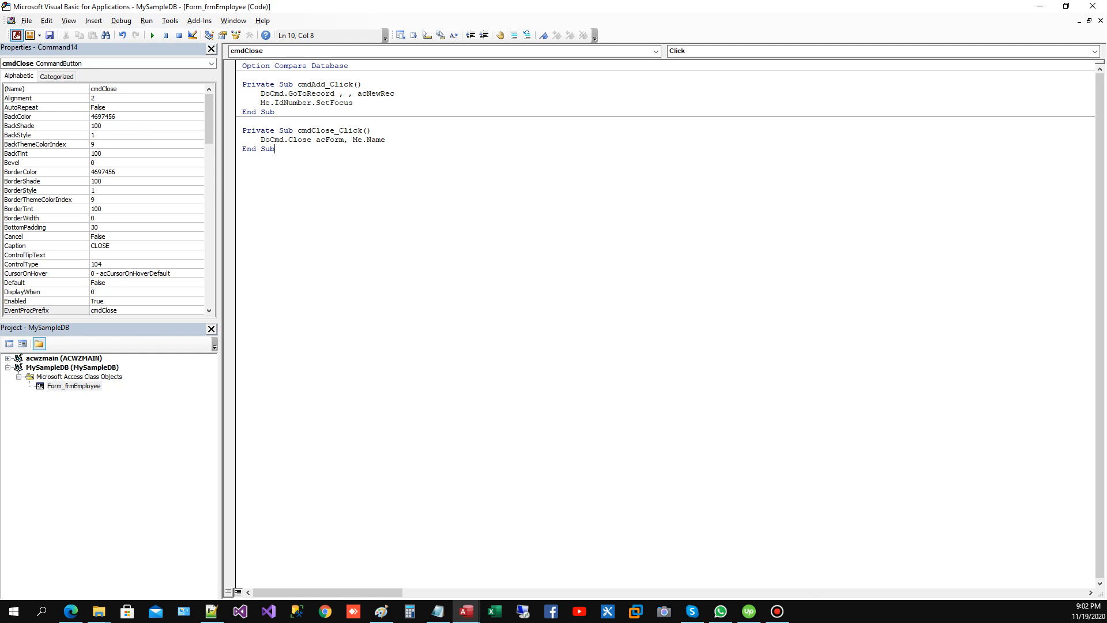
click(16, 36)
Step: Switch frmEmployee to Form View and move the focus through the fields to check the highlighting
right_click(131, 110)
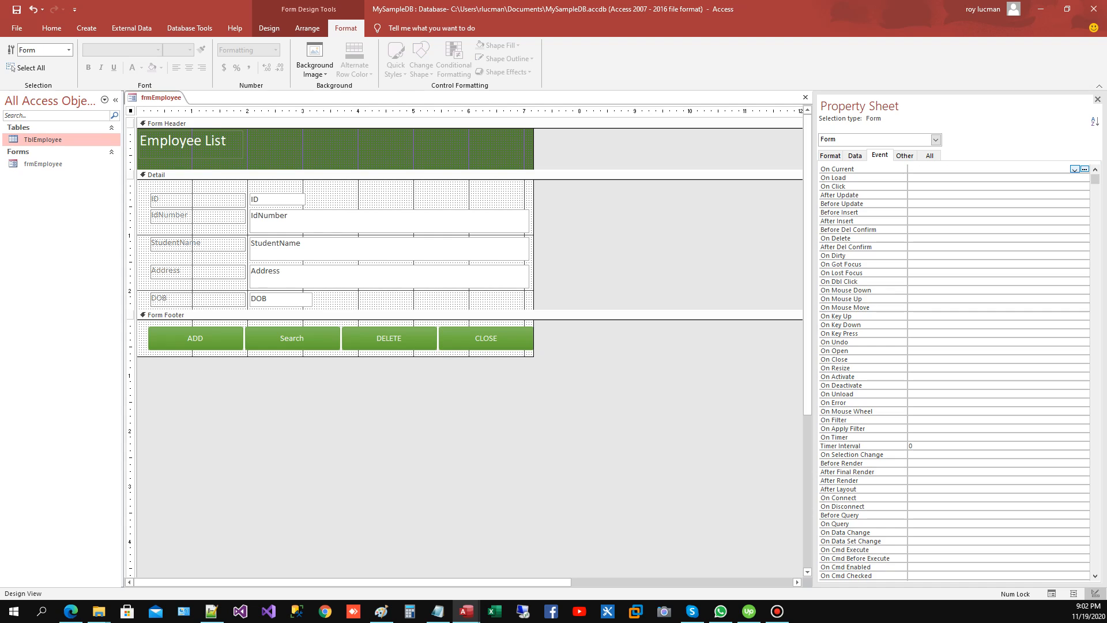
click(167, 119)
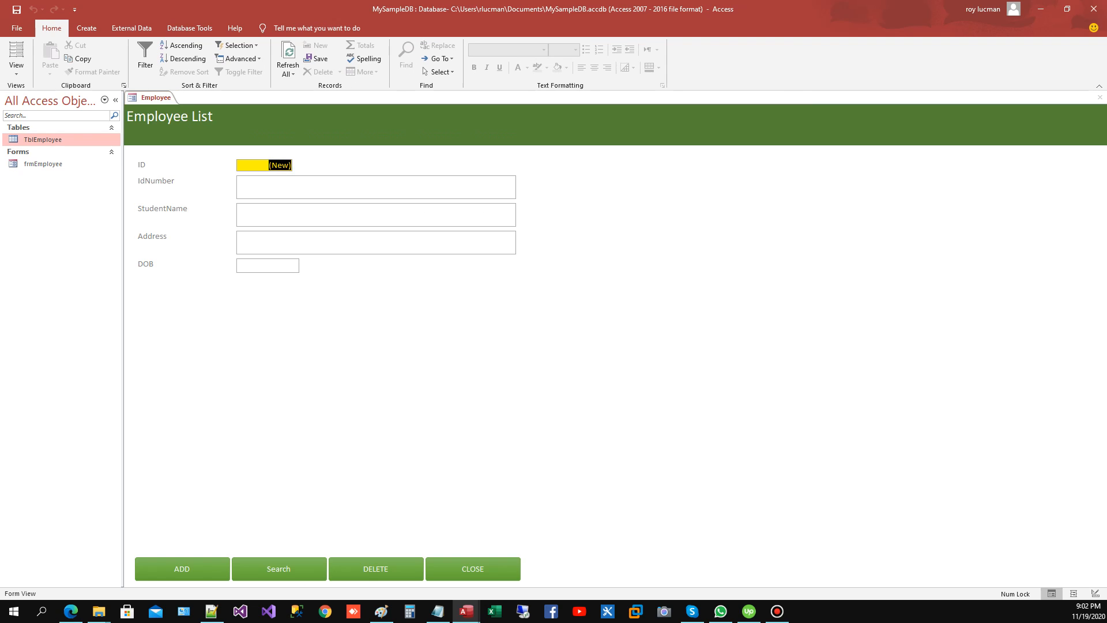
click(346, 187)
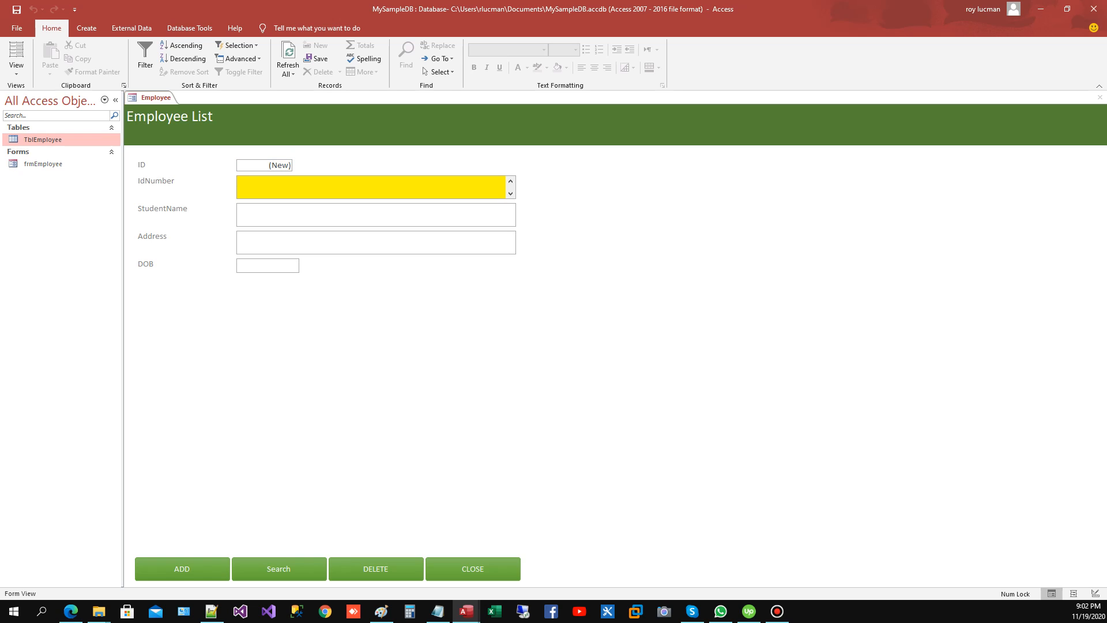
click(346, 215)
key(Tab)
key(Tab)
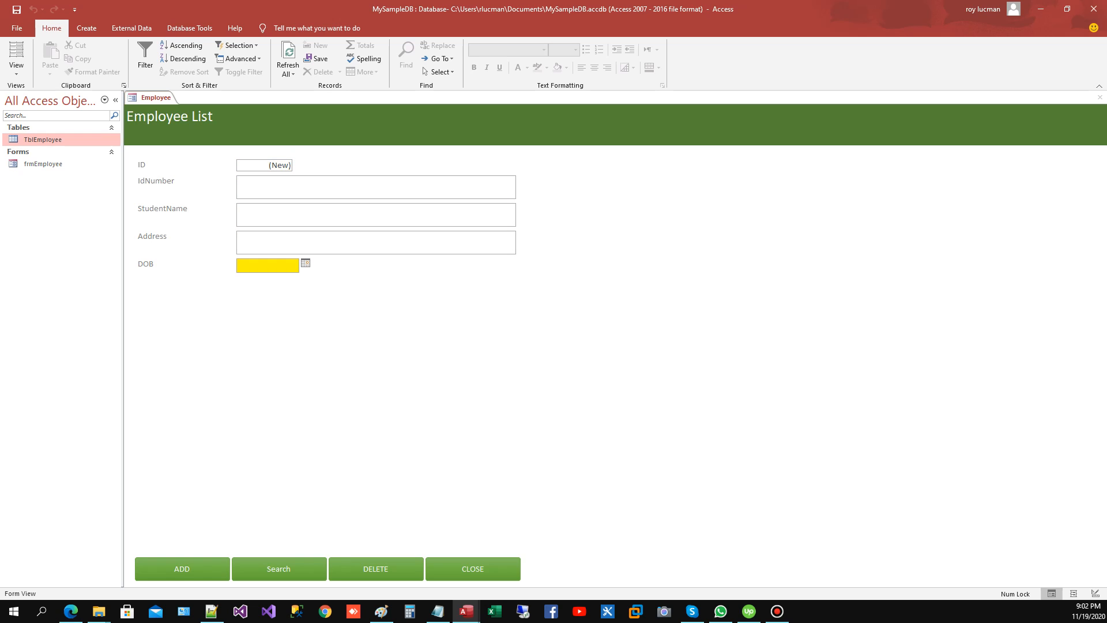
Step: Enter the employee's ID number and full name in the new record's IdNumber and StudentName fields
click(346, 187)
key(Caps_Lock)
text(001)
key(Tab)
key(Caps_Lock)
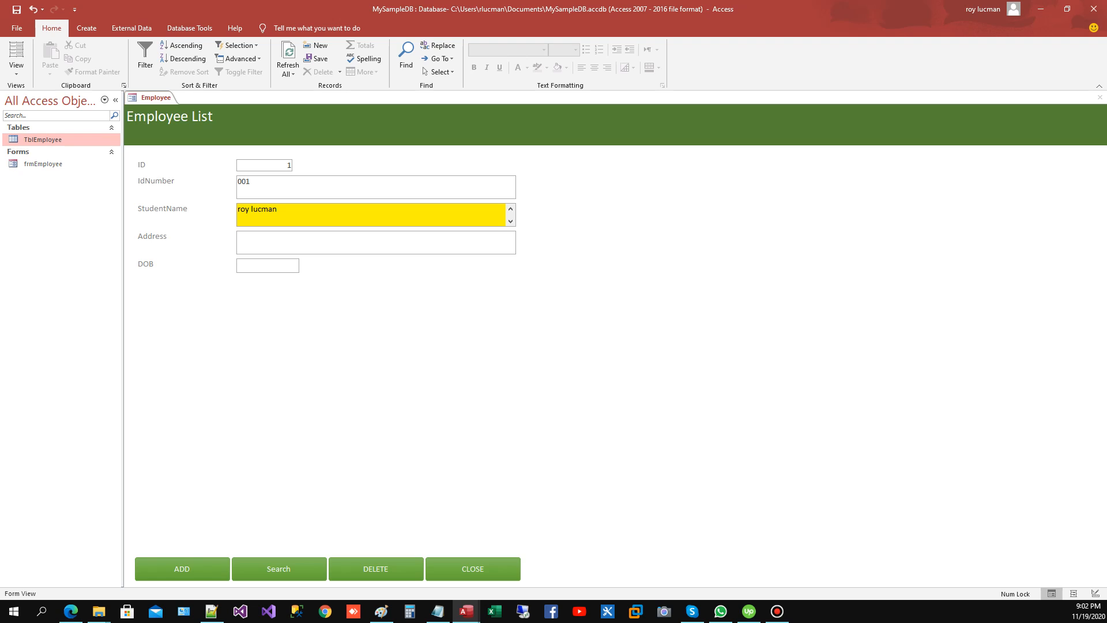
Step: Fill in the new record's Address field and set DOB to today's date from the date picker
key(Tab)
text(philippines)
key(Tab)
click(306, 263)
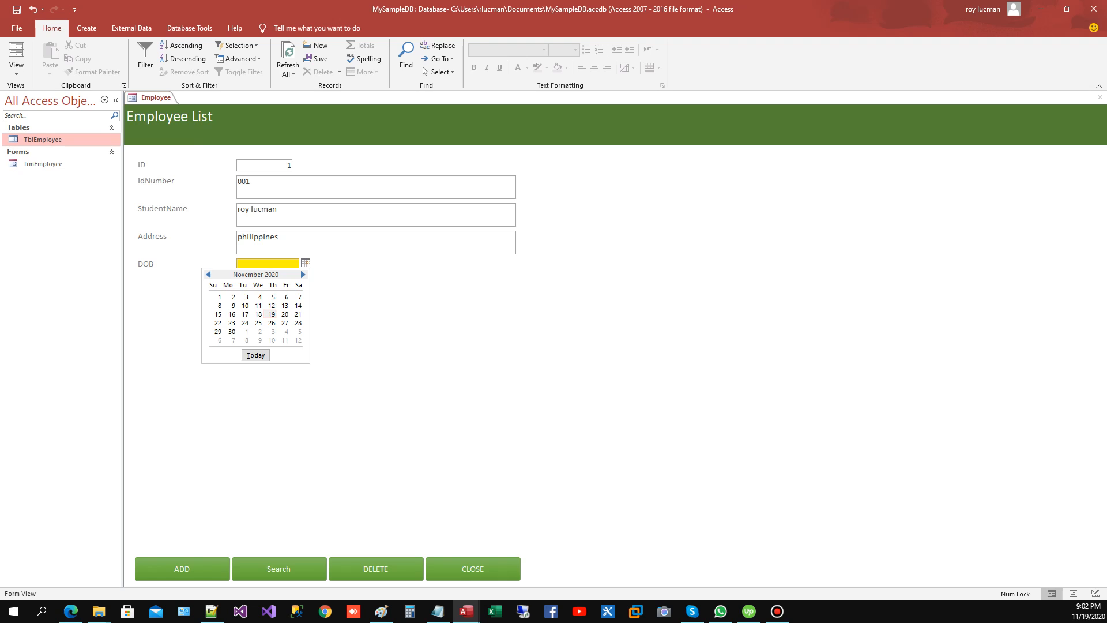
click(255, 355)
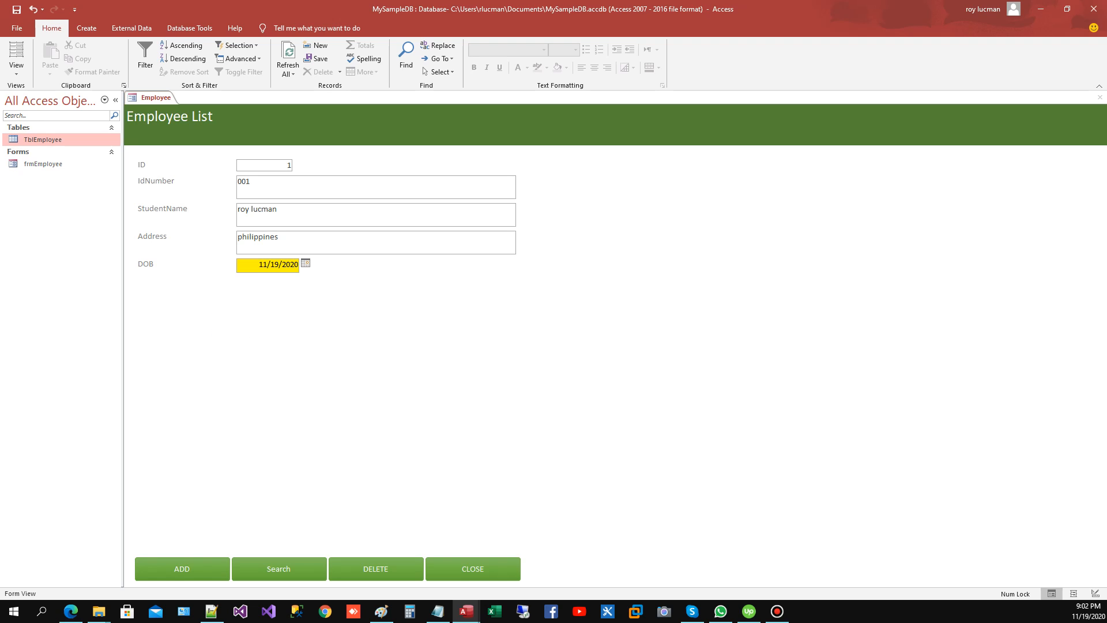
Step: Start a new record with the form's ADD button and enter the second employee's ID number and full name
click(279, 237)
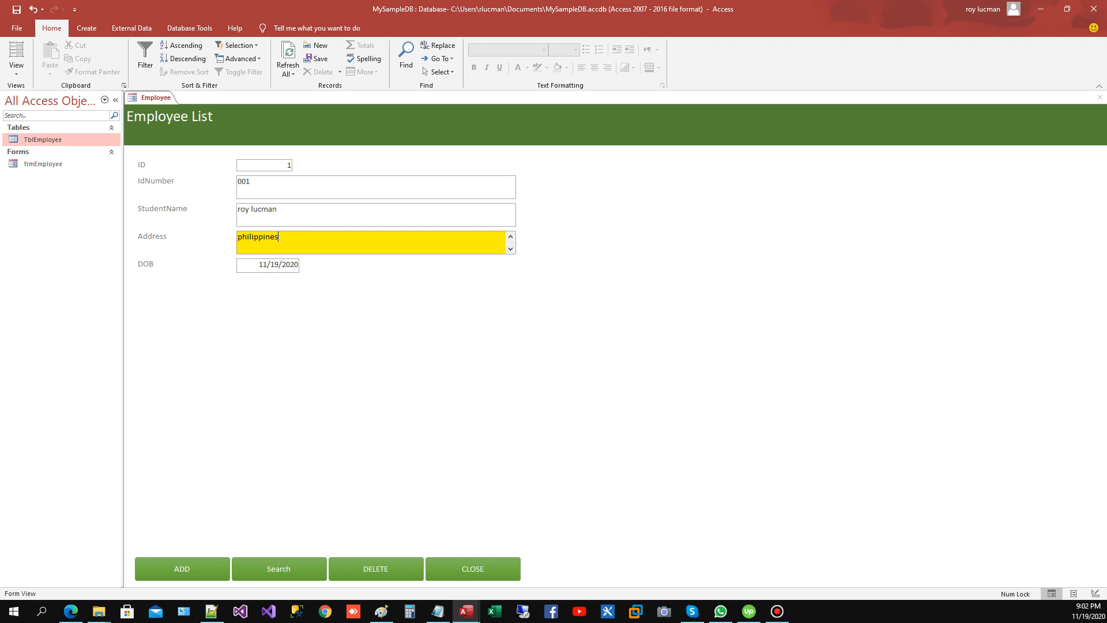
click(251, 183)
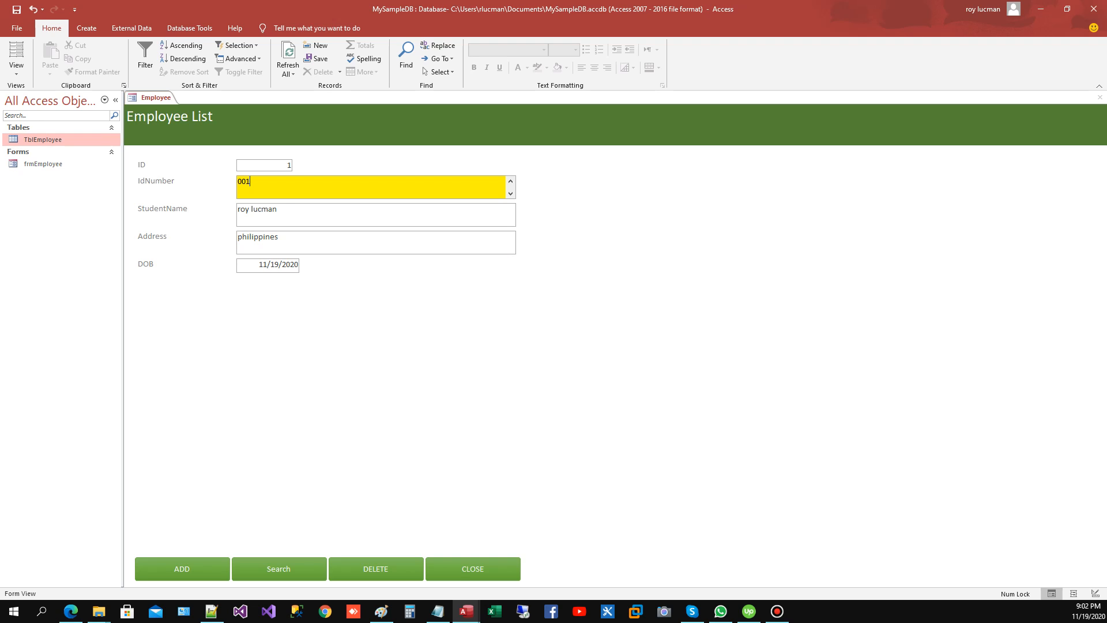
click(182, 569)
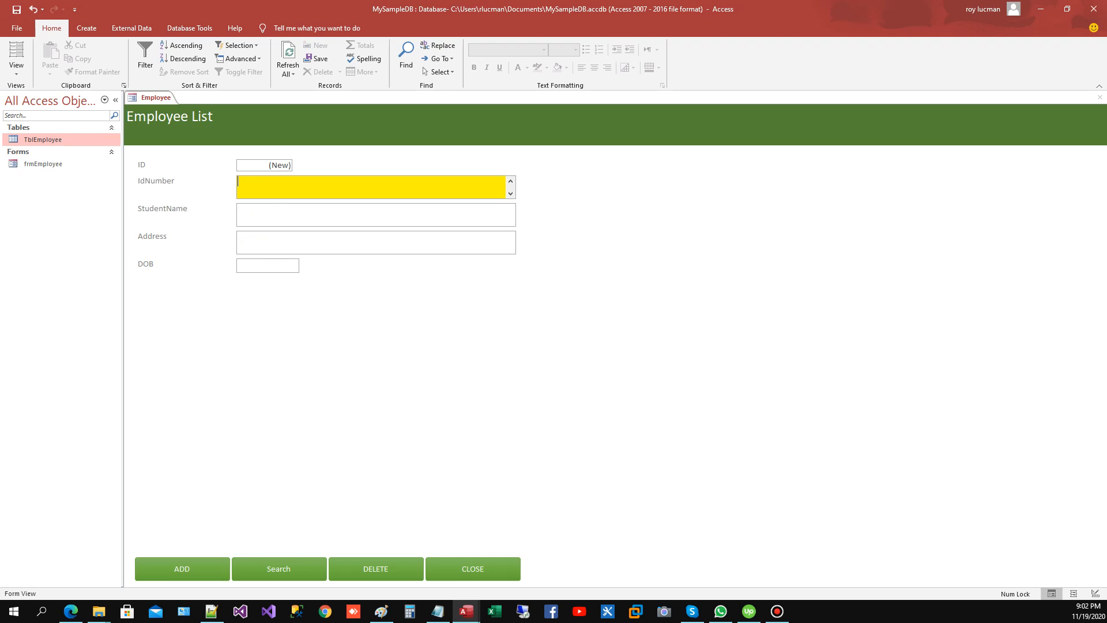
text(002)
key(Tab)
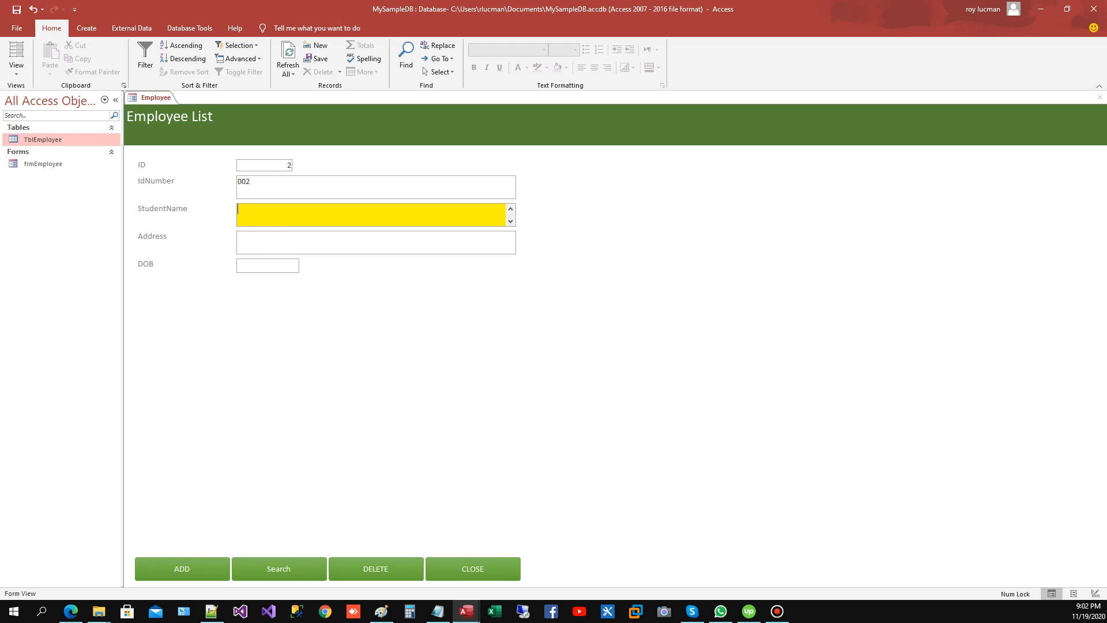
key(Tab)
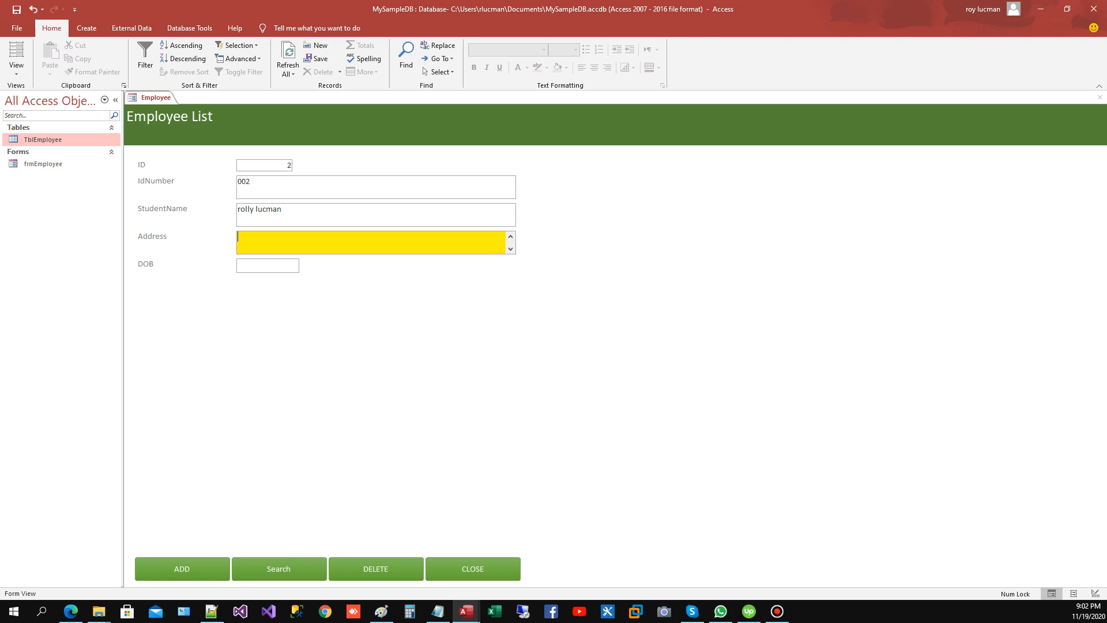
Step: Fill in the new record's Address field and choose a DOB from the date picker
text(Phillippines)
key(Tab)
click(306, 263)
click(282, 315)
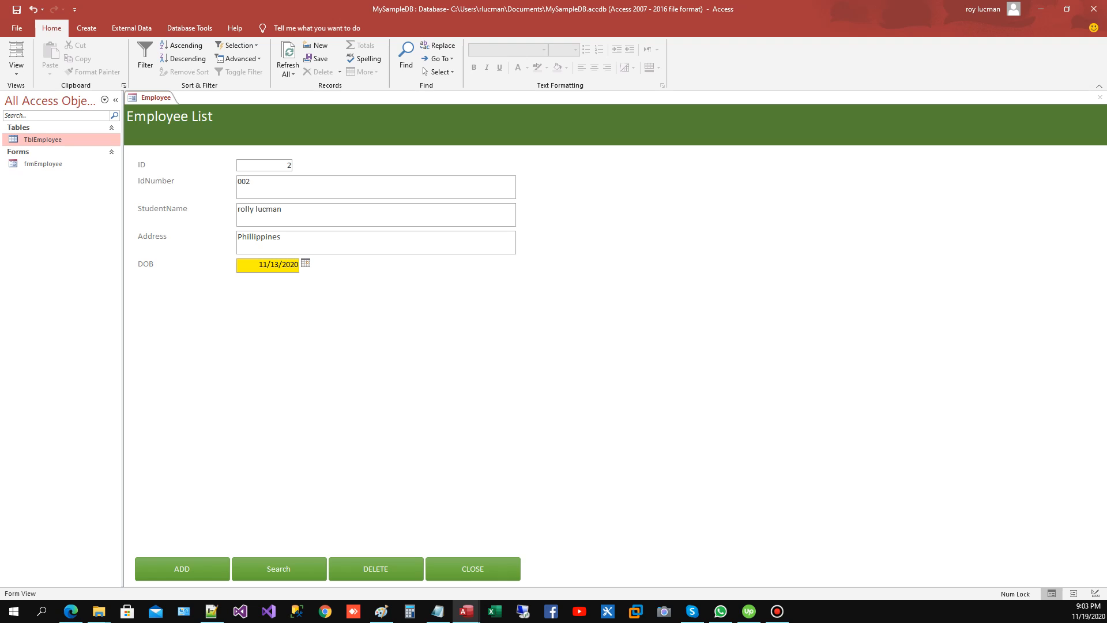
Step: Test the form's CLOSE button, then reopen frmEmployee in Design View
click(346, 242)
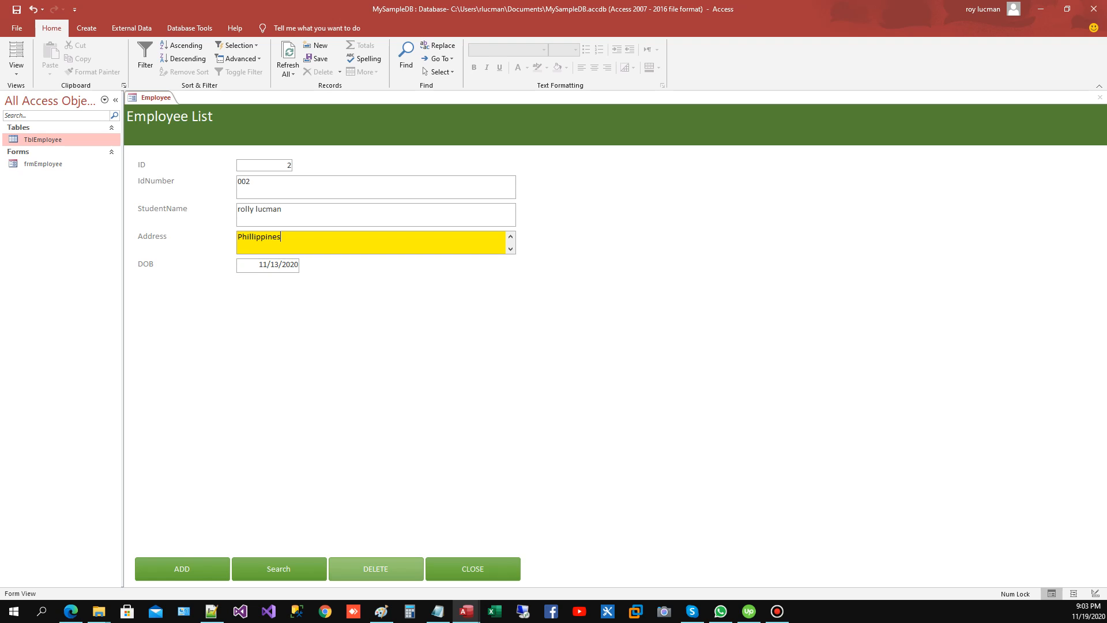
click(473, 568)
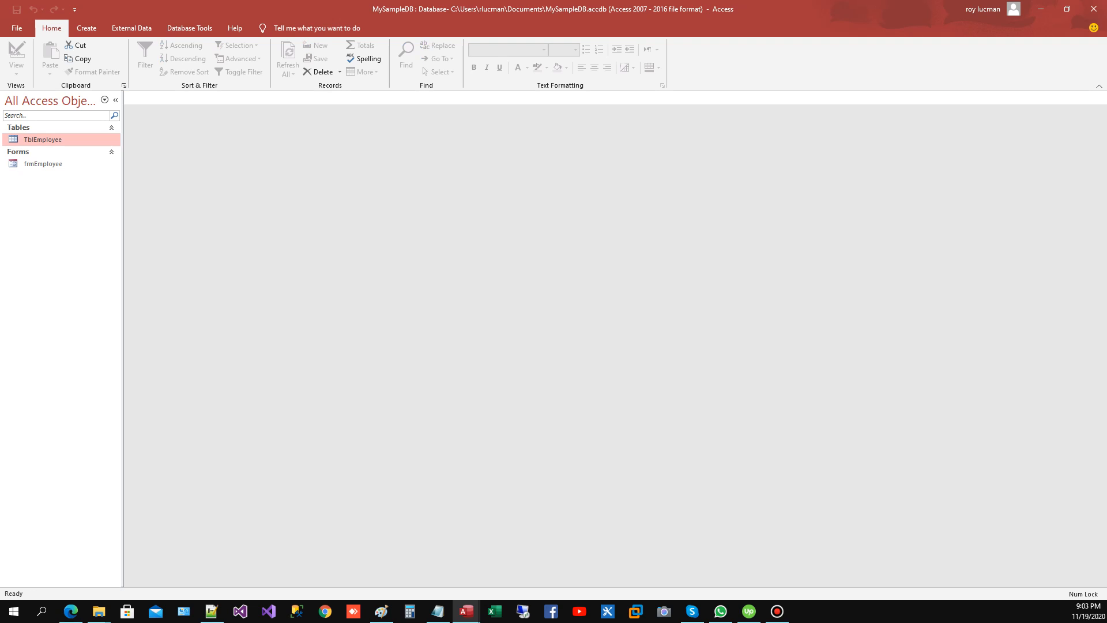
click(43, 164)
right_click(44, 164)
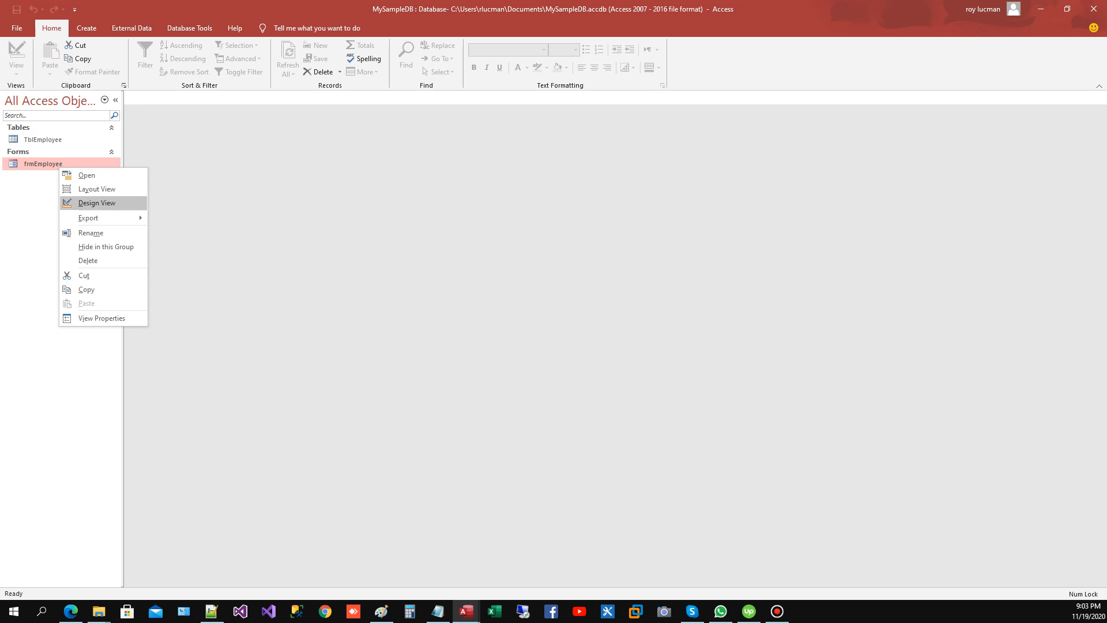
click(95, 203)
Step: Look up the IdNumber text box's control source among its data properties
click(292, 338)
click(389, 338)
click(292, 339)
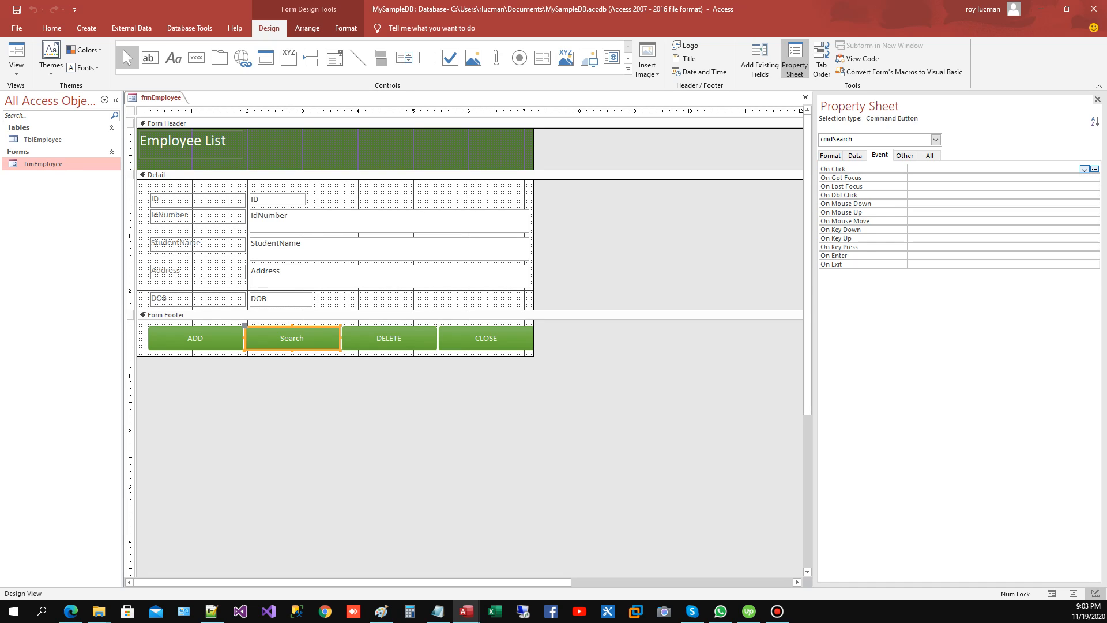
click(390, 222)
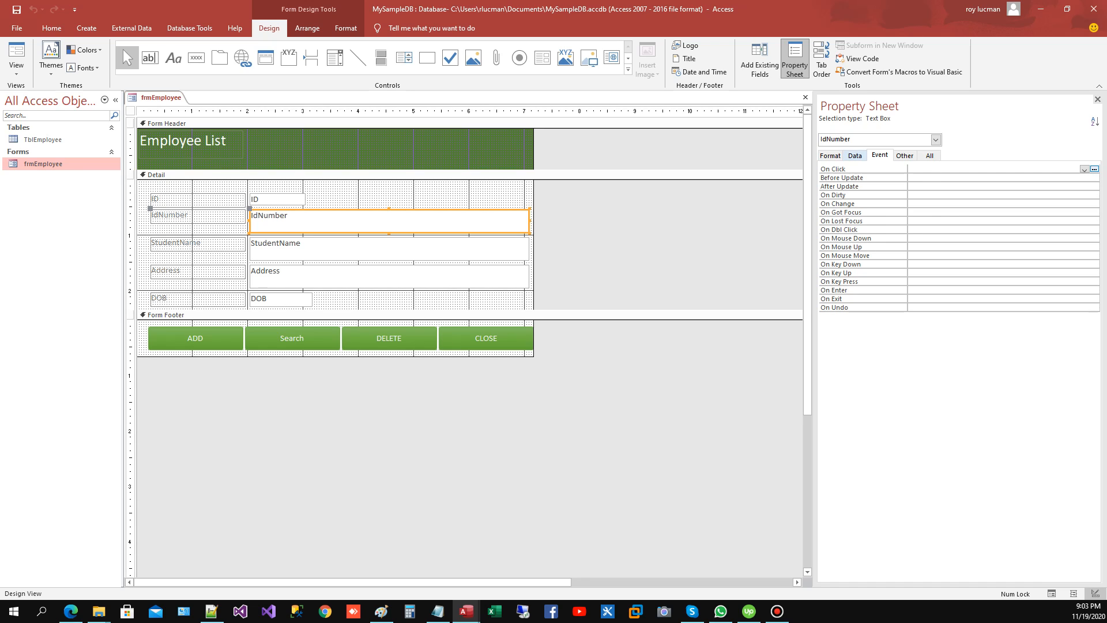
click(855, 155)
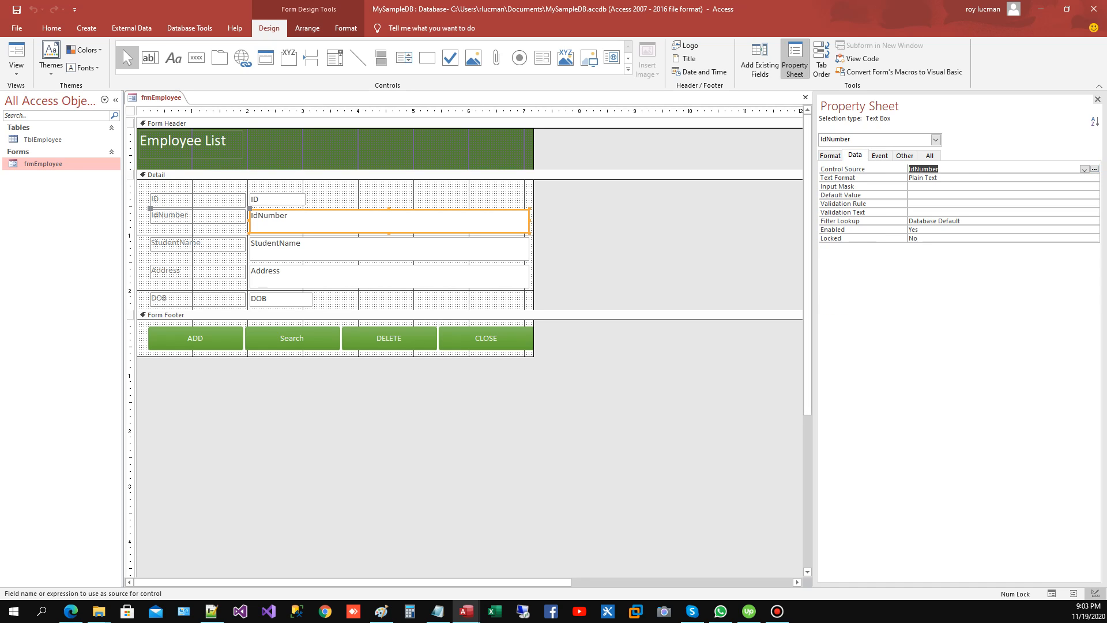
Step: Create an On Click event procedure for the Search button and open its code
click(292, 339)
click(880, 155)
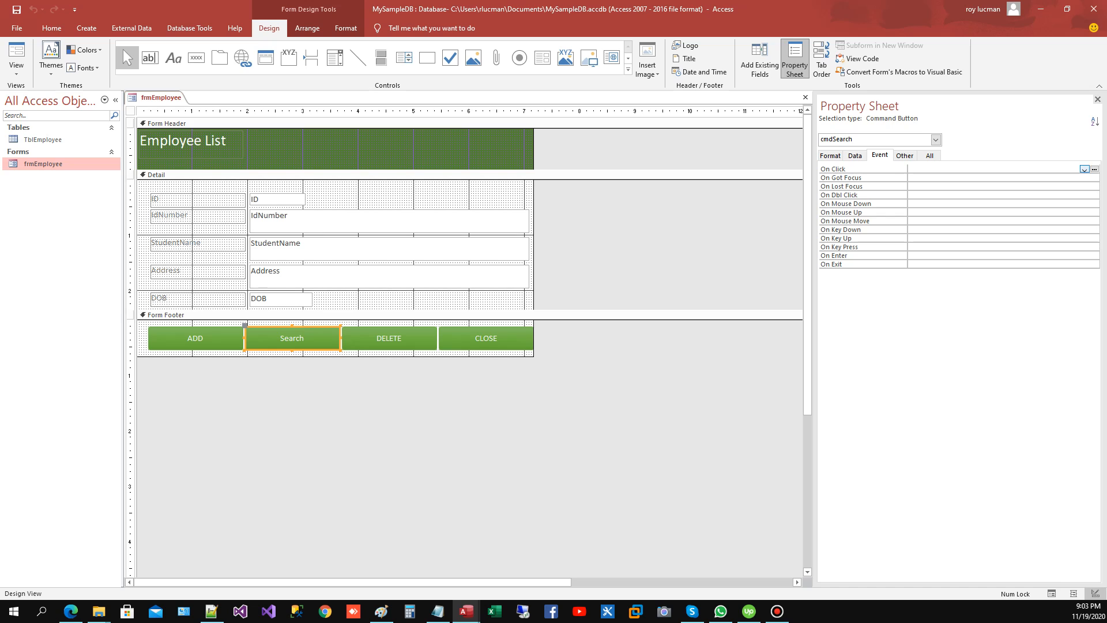
double_click(957, 169)
click(1095, 169)
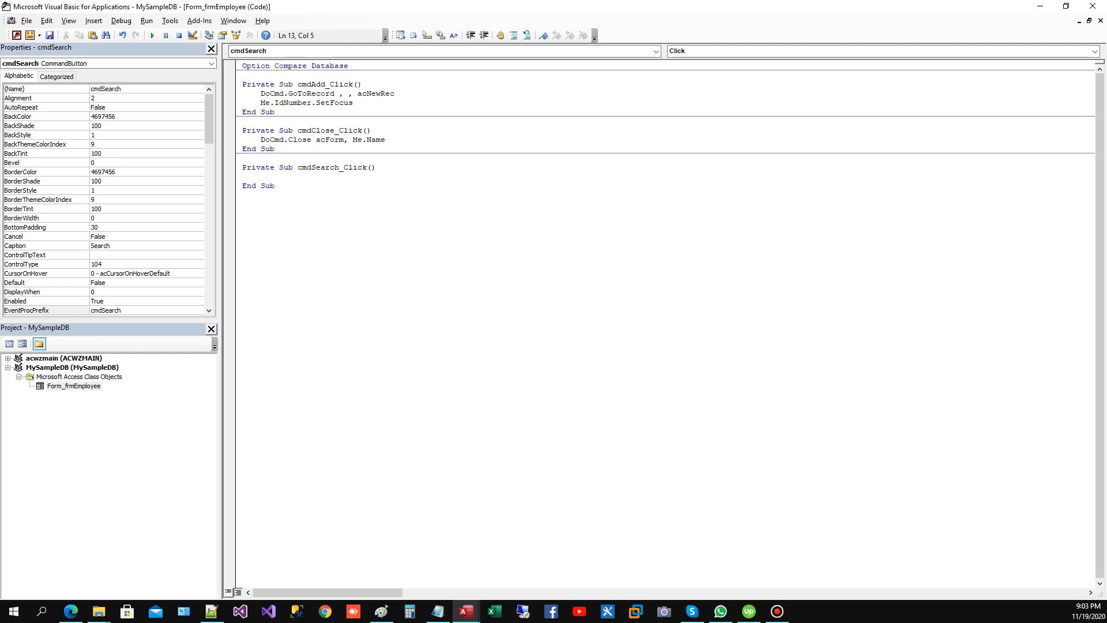
Step: Write a DoCmd.SearchForRecord call in cmdSearch_Click, leaving the object type and name empty and using acFirst as the record
text(docmd.se)
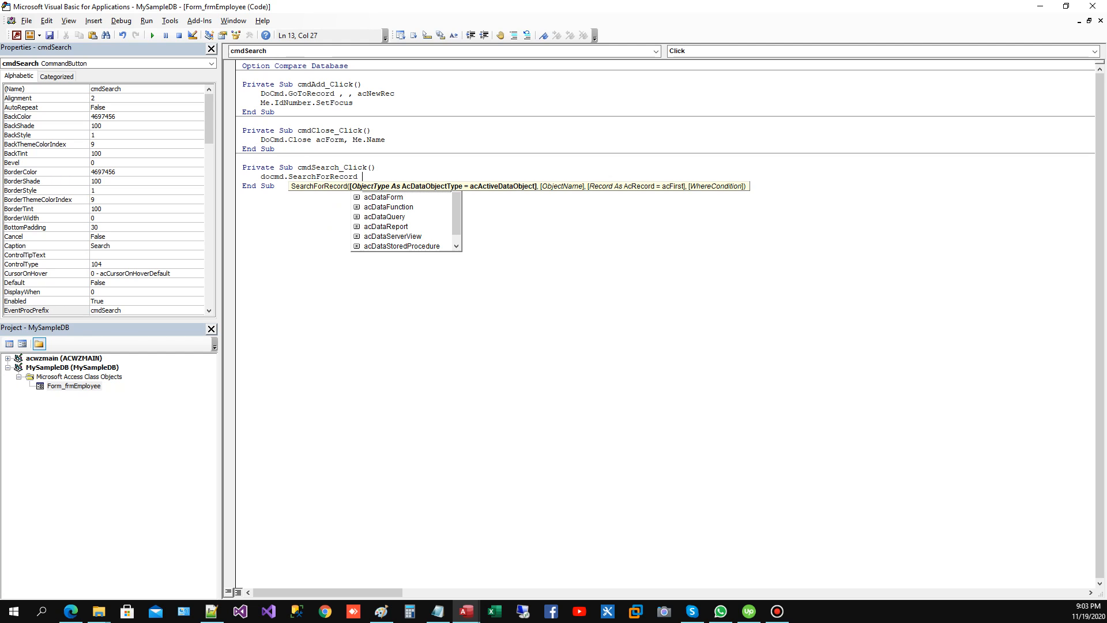
text( ,)
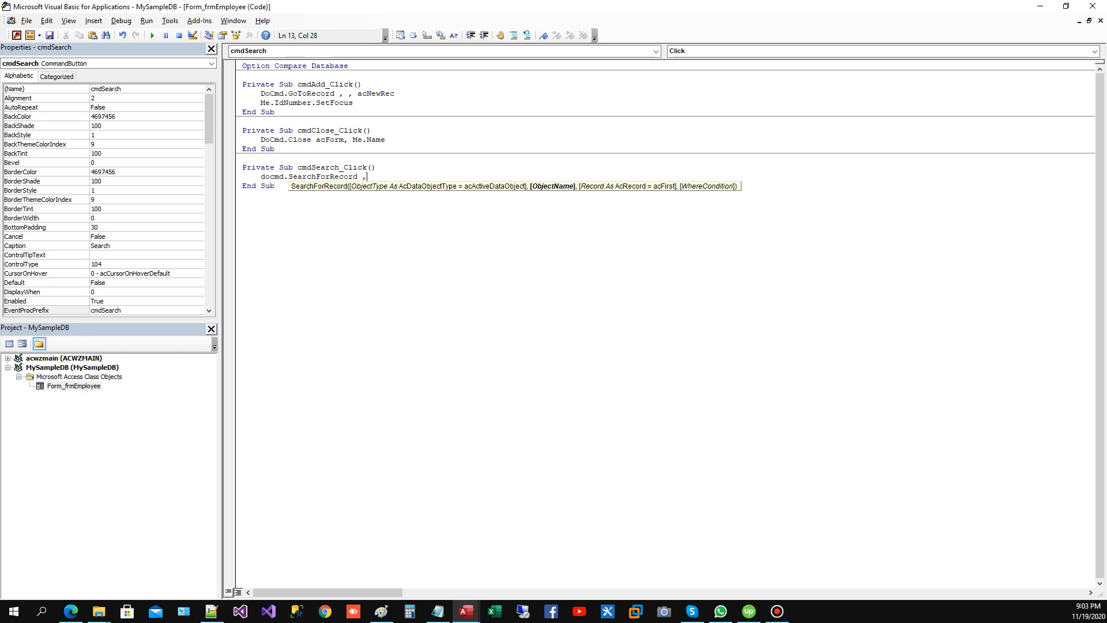
text(,)
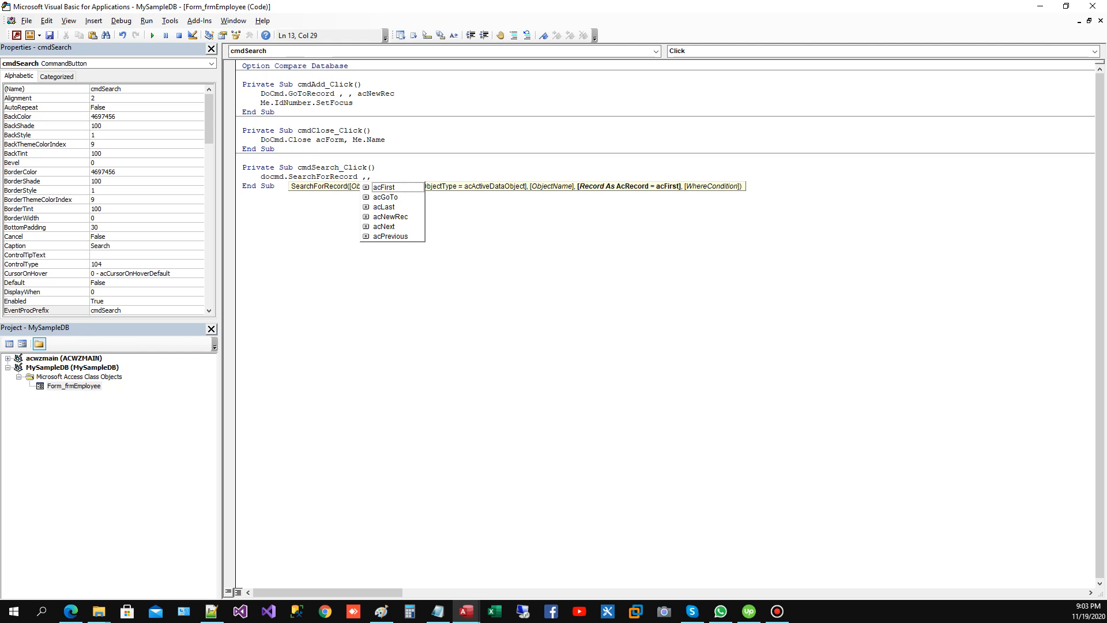
key(Down)
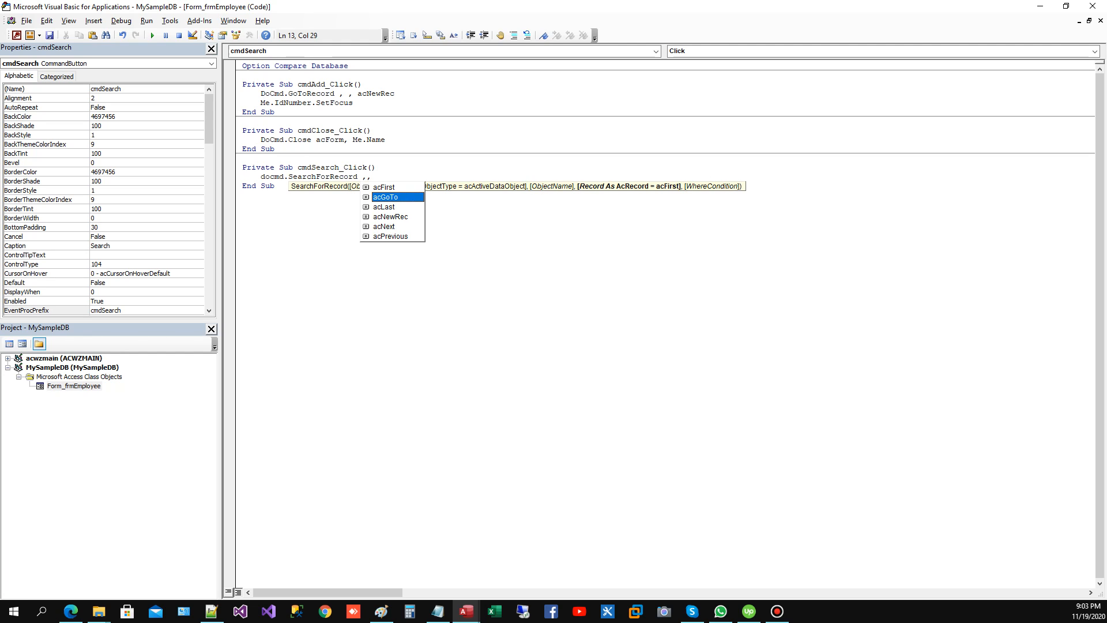
key(Up)
key(Tab)
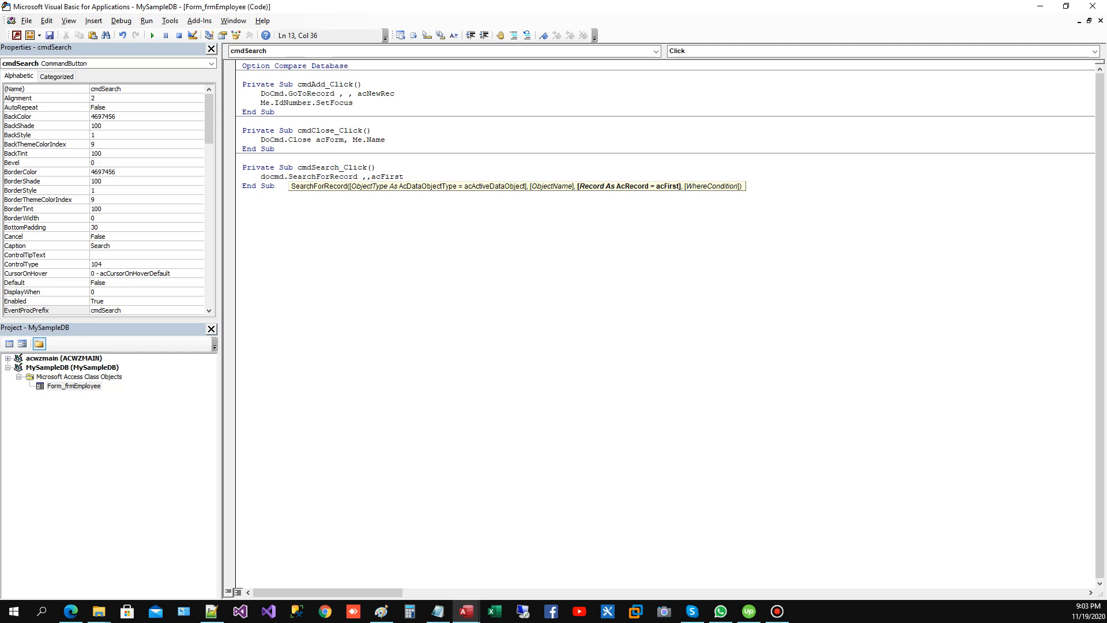
text(,)
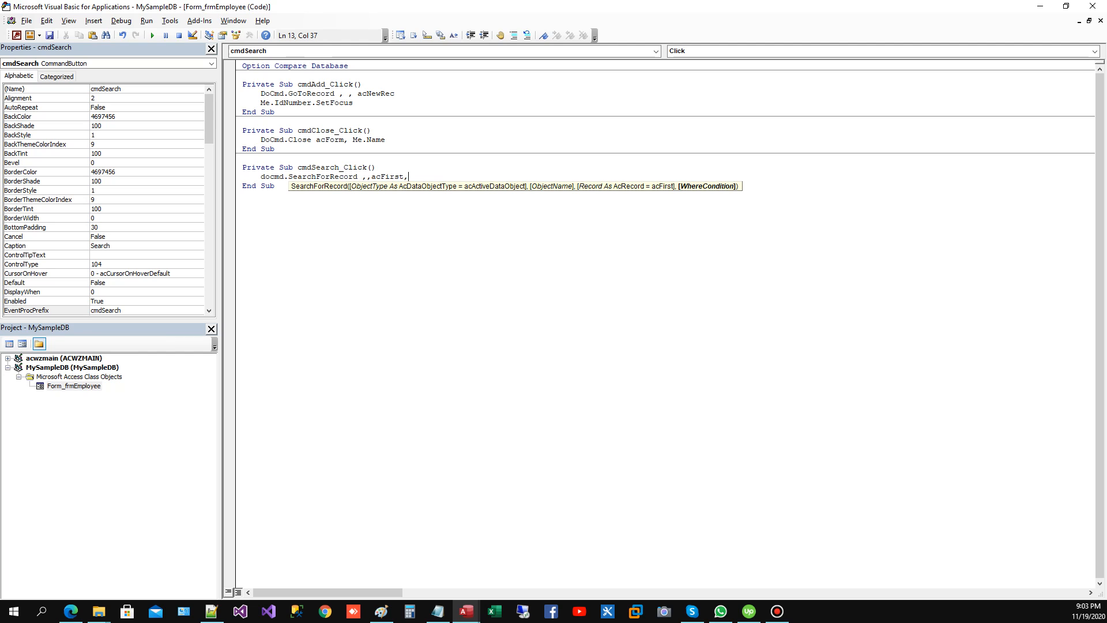
text("")
Step: Complete the SearchForRecord call with the where condition "IdNumber = " & strIdNumber
key(Left)
text(IdNumber =)
text(strD)
key(BackSpace)
text(IdNumber)
key(shift+Left)
key(shift+Left)
key(shift+Left)
key(shift+Left)
key(shift+Left)
key(shift+Left)
key(shift+Left)
key(shift+Left)
key(shift+Left)
key(shift+Left)
key(shift+Left)
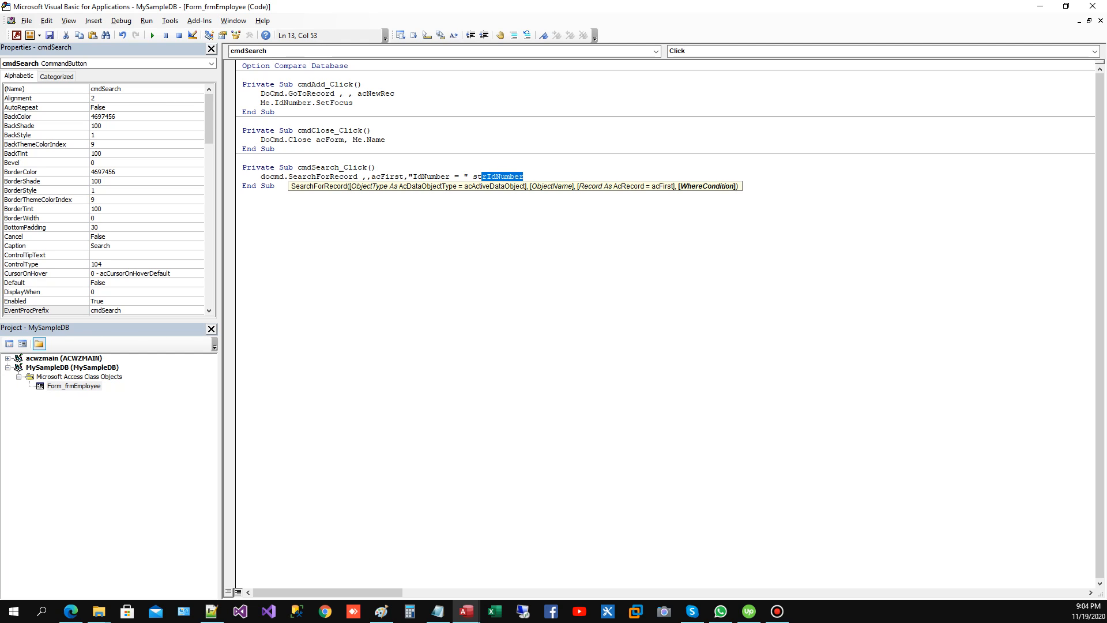
key(Up)
key(Return)
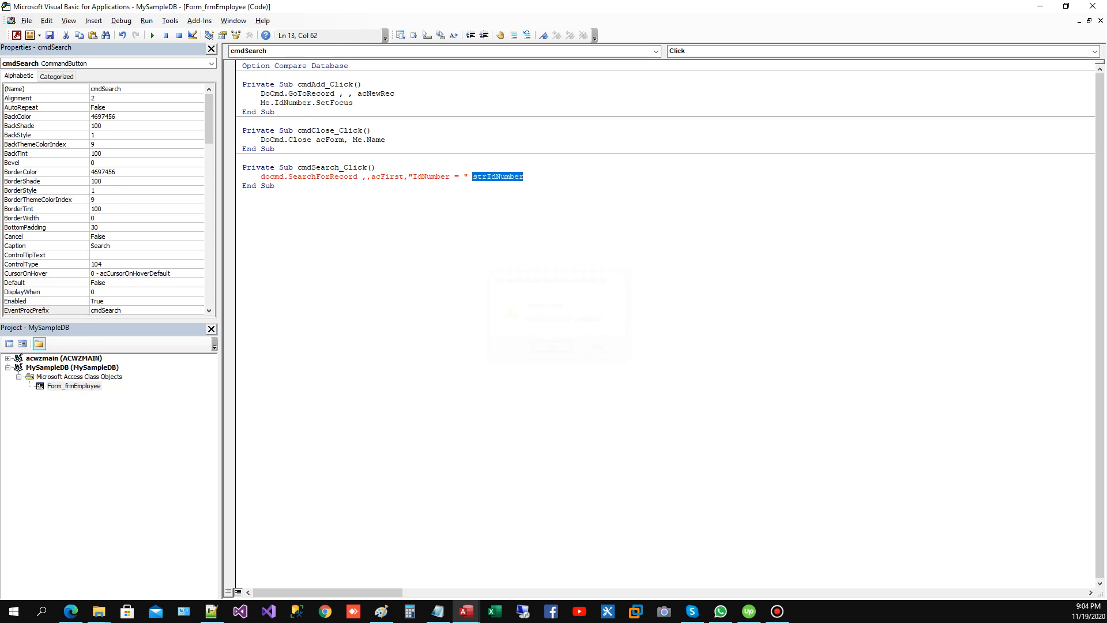
key(Left)
text(&)
Step: Declare strIdNumber as a String on a new line above the SearchForRecord call
key(Up)
key(Return)
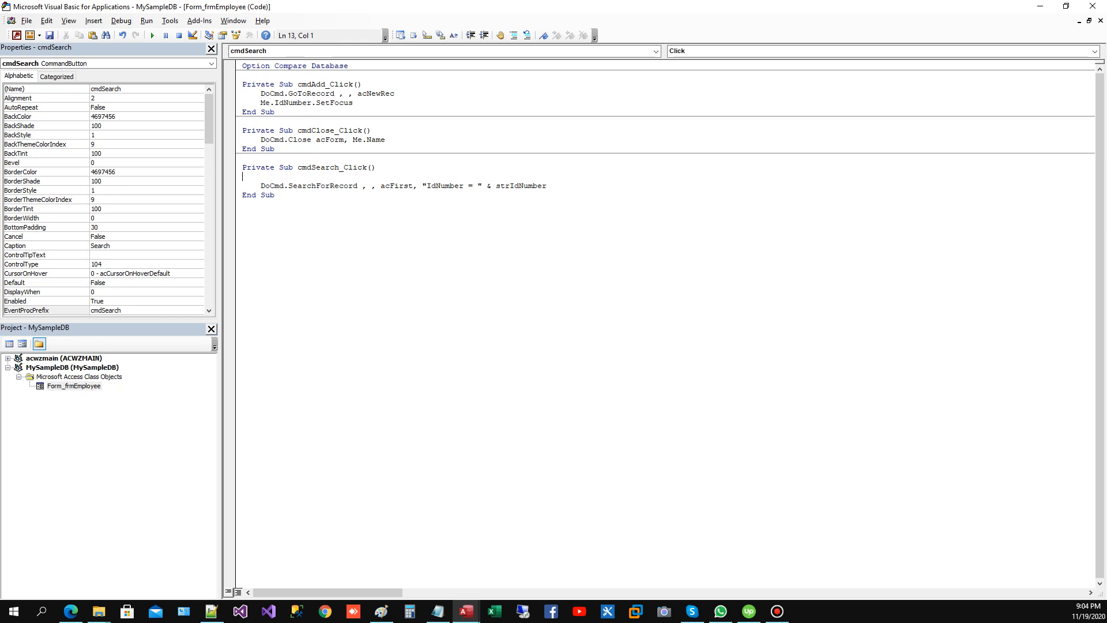
text(dim strIdNumber as )
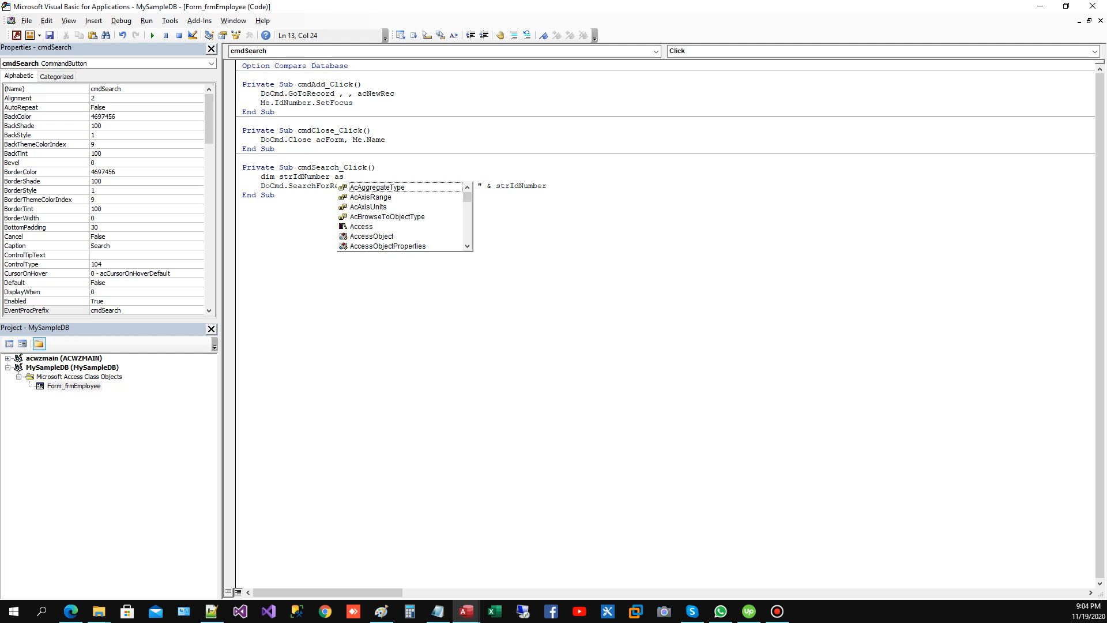
text(String)
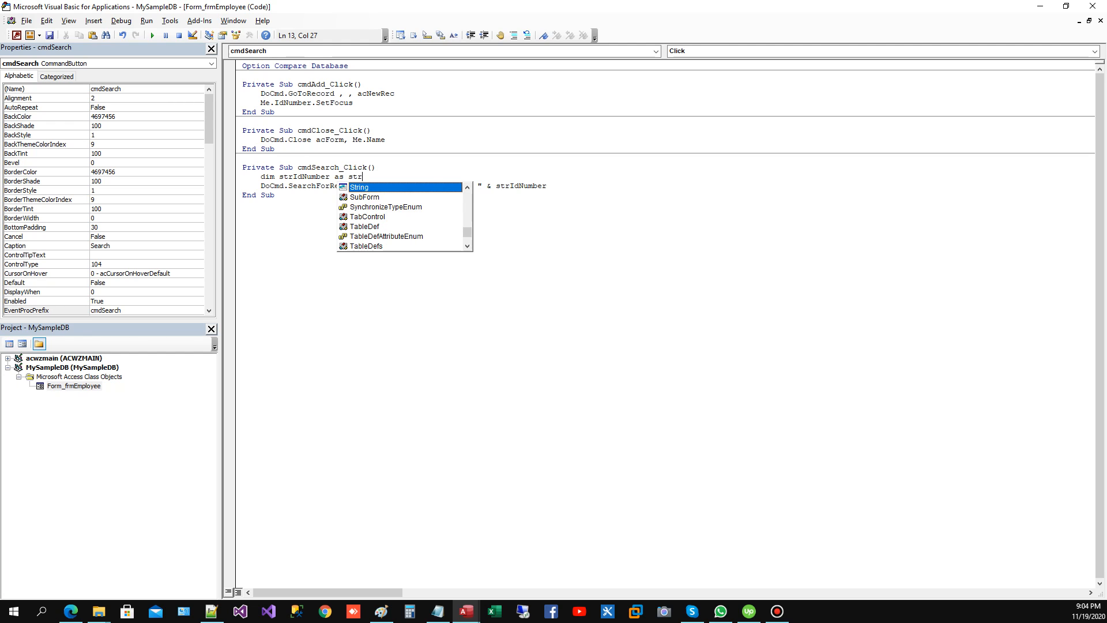
key(Return)
Step: Assign strIdNumber from an InputBox with the prompt "Please enter ID number:"
text(strIdNumber=in)
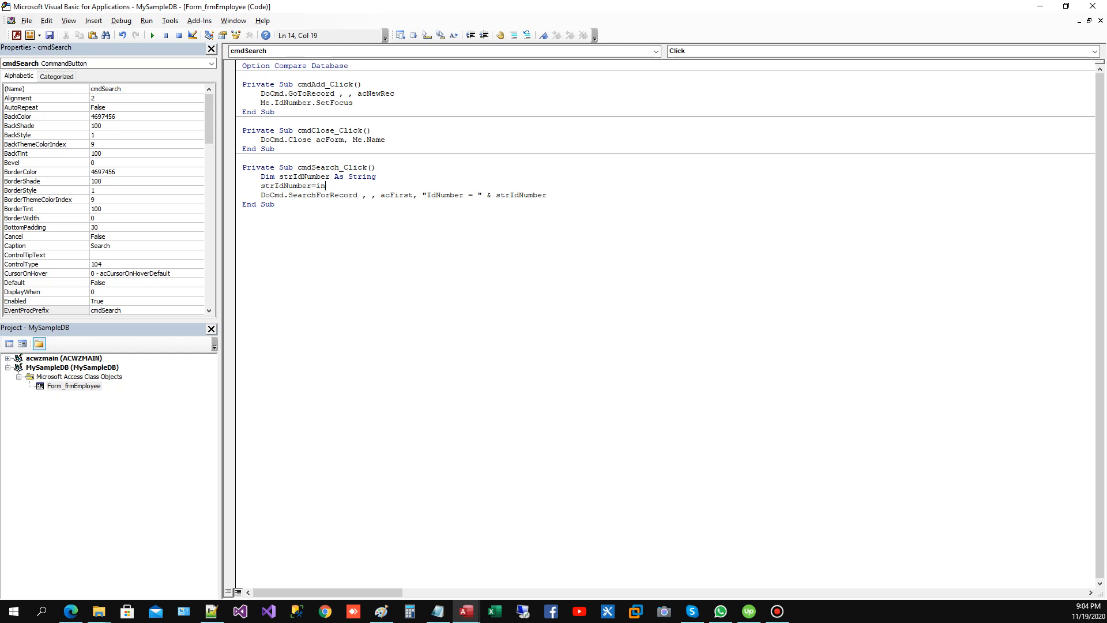
text(putbox("Please enter ID number)
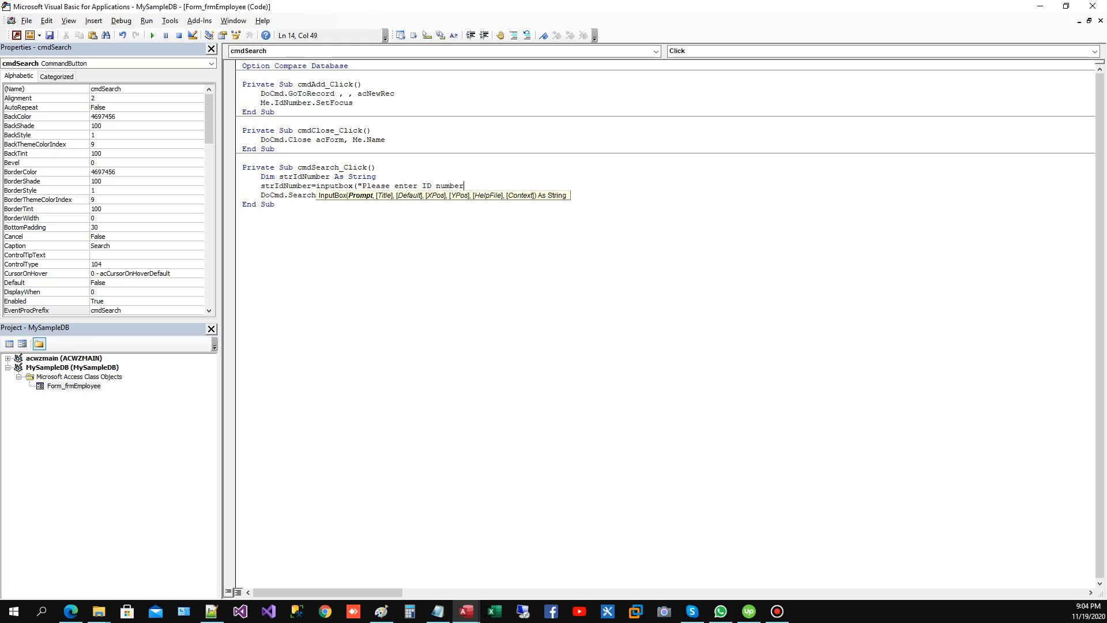
text(:",)
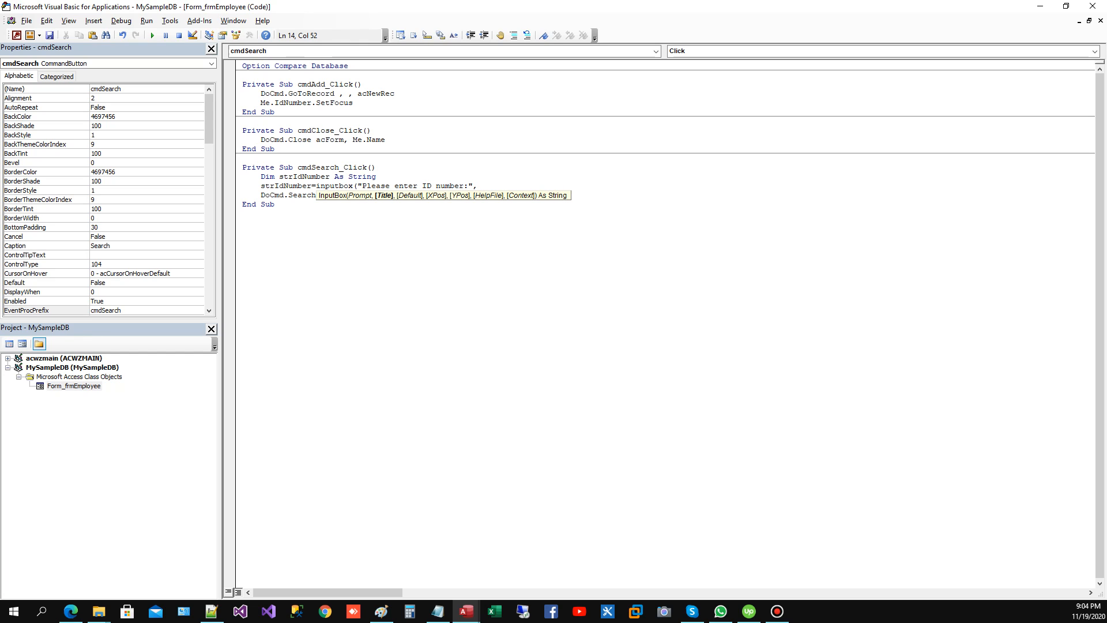
text("Search ID Number)
Step: Give the InputBox the title "Search ID Number" and complete the statement with its closing parenthesis
key(Down)
key(Return)
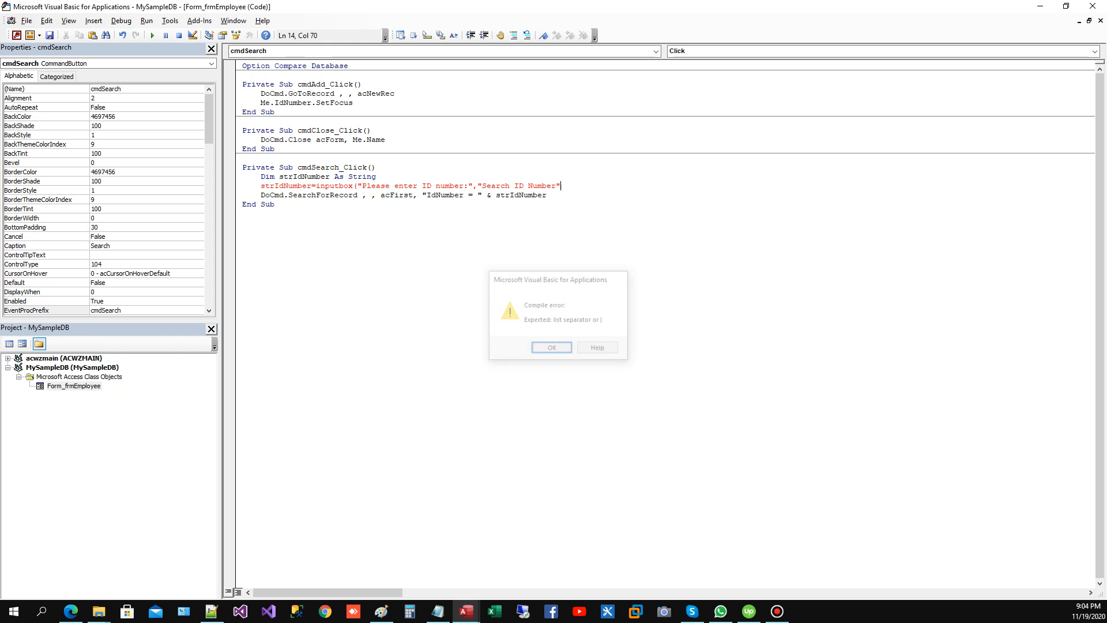
text())
key(Down)
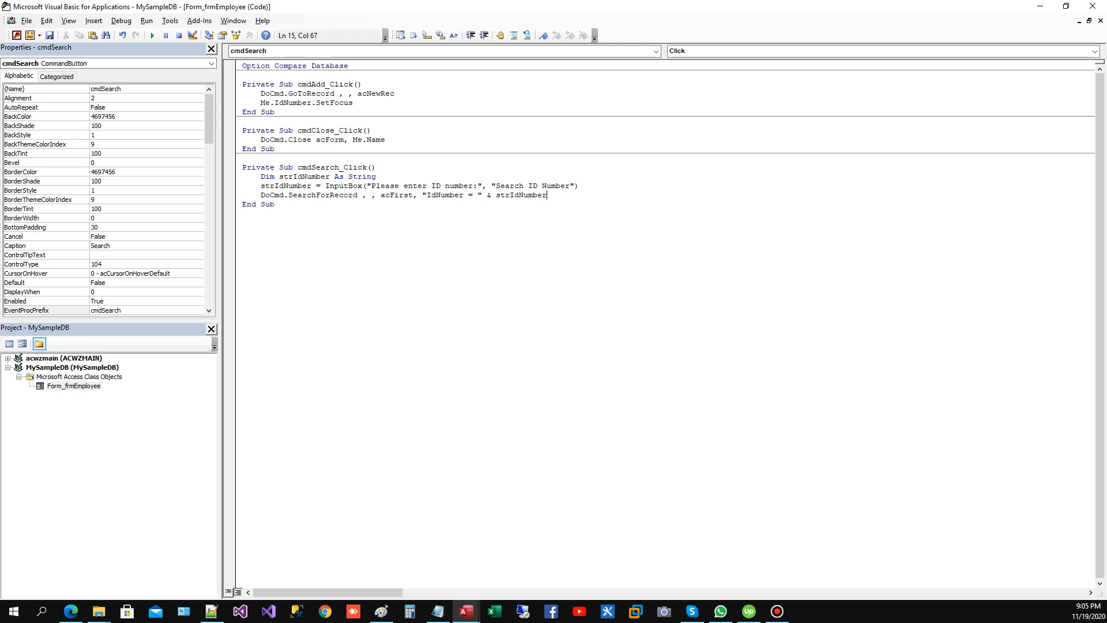
Step: Compile the MySampleDB project and return to the frmEmployee design
key(alt+d)
click(162, 34)
click(17, 35)
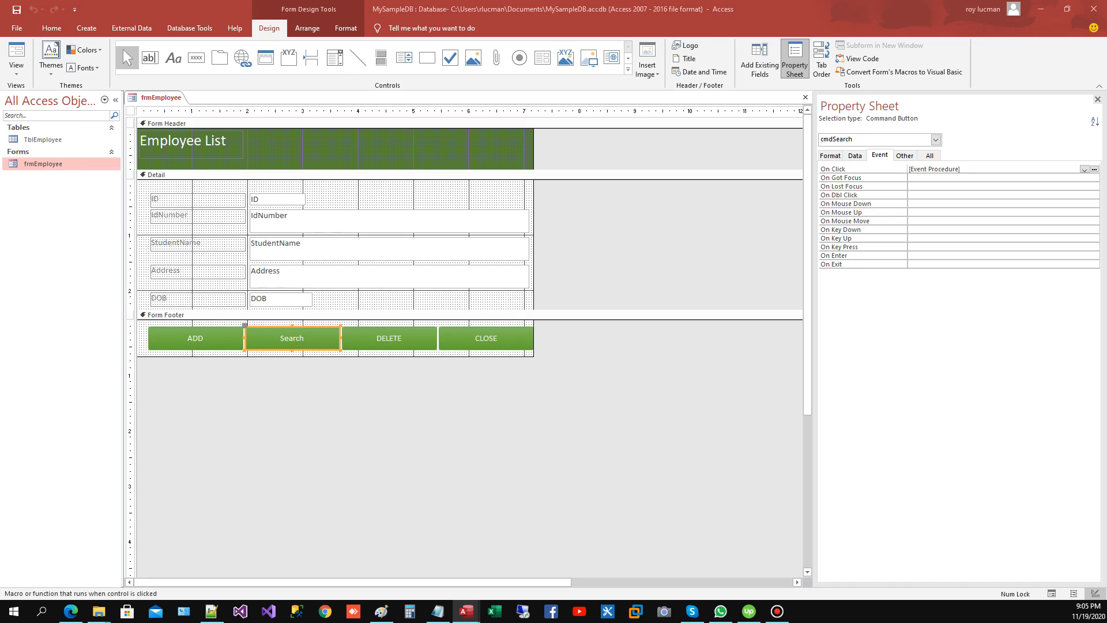
Step: Create an On Click event procedure for the DELETE button and open its code
click(390, 339)
double_click(993, 169)
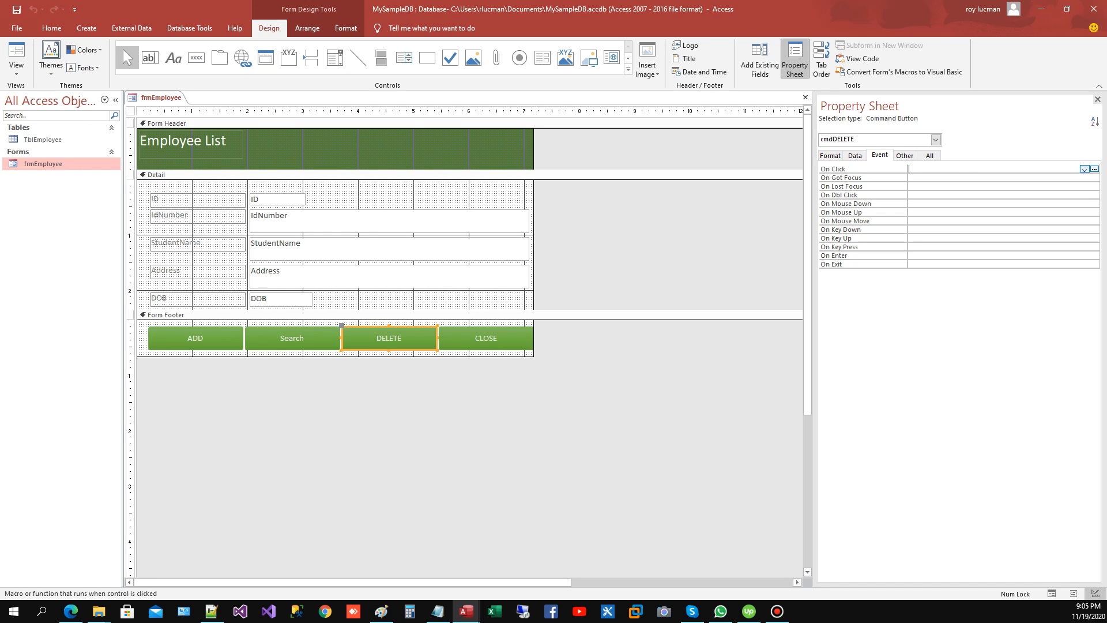
click(1095, 169)
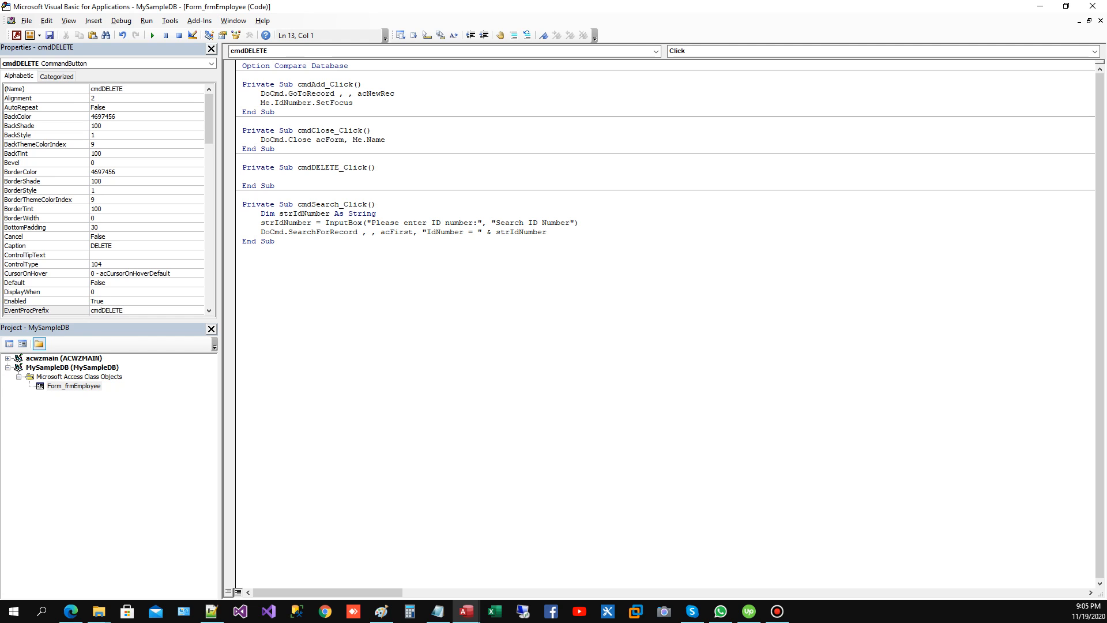
Step: Begin the cmdDELETE_Click procedure with a DoCmd.RunCommand call
text(docmd)
text(.do)
key(BackSpace)
text(e)
key(BackSpace)
key(BackSpace)
text(ru)
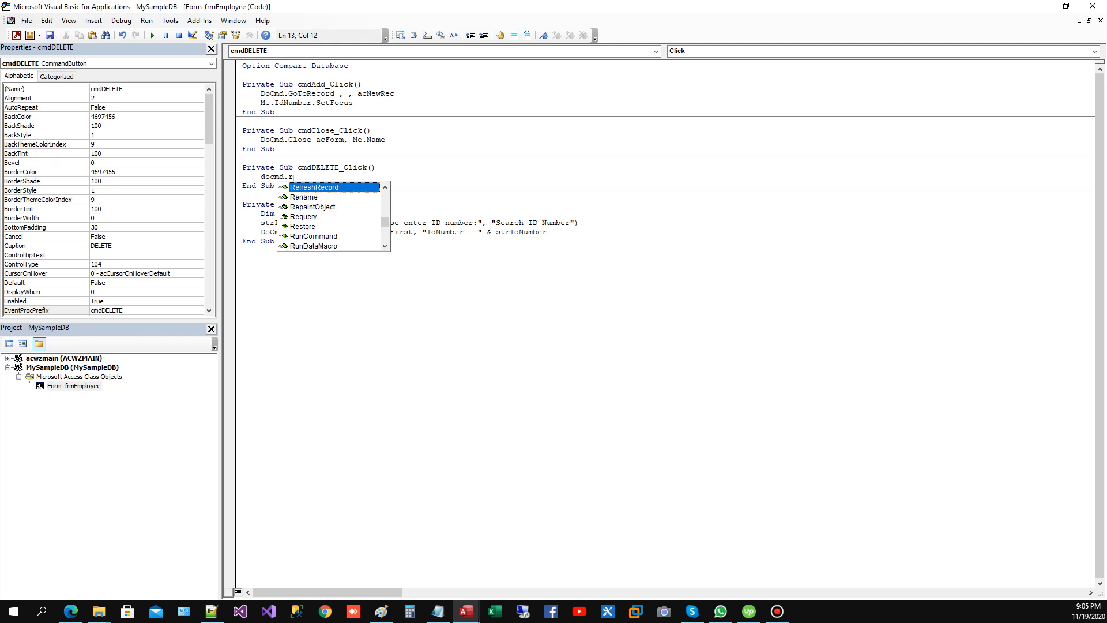
key(Down)
key(Down)
key(Down)
key(Up)
key(Up)
key(Up)
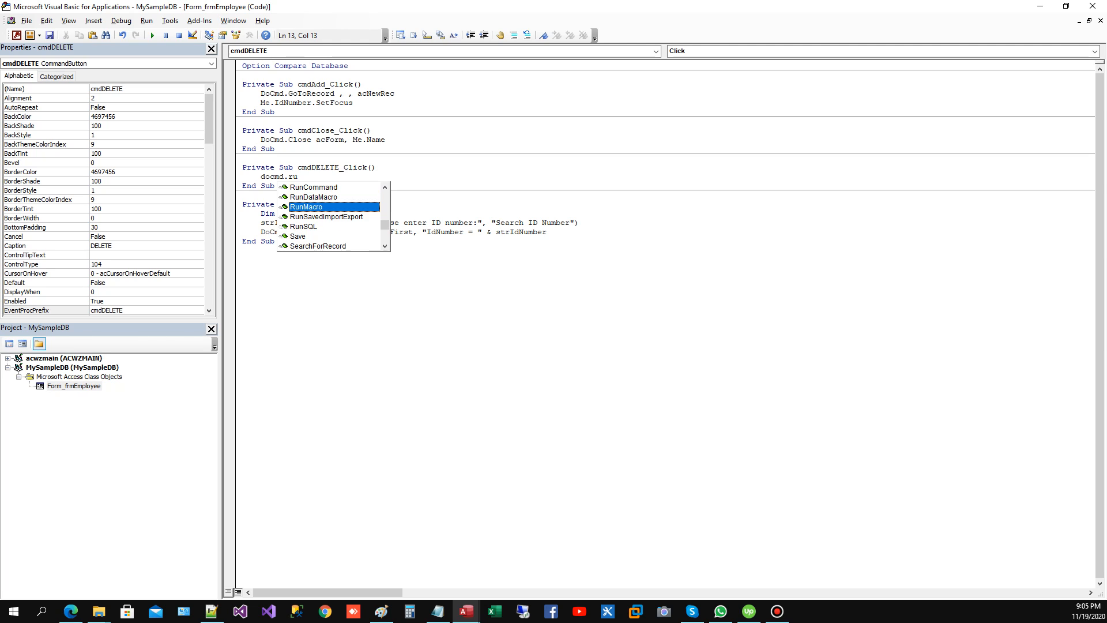
key(Tab)
Step: Complete the RunCommand statement in cmdDELETE_Click with the acCmdDeleteRecord argument
text(a)
key(BackSpace)
text(ad)
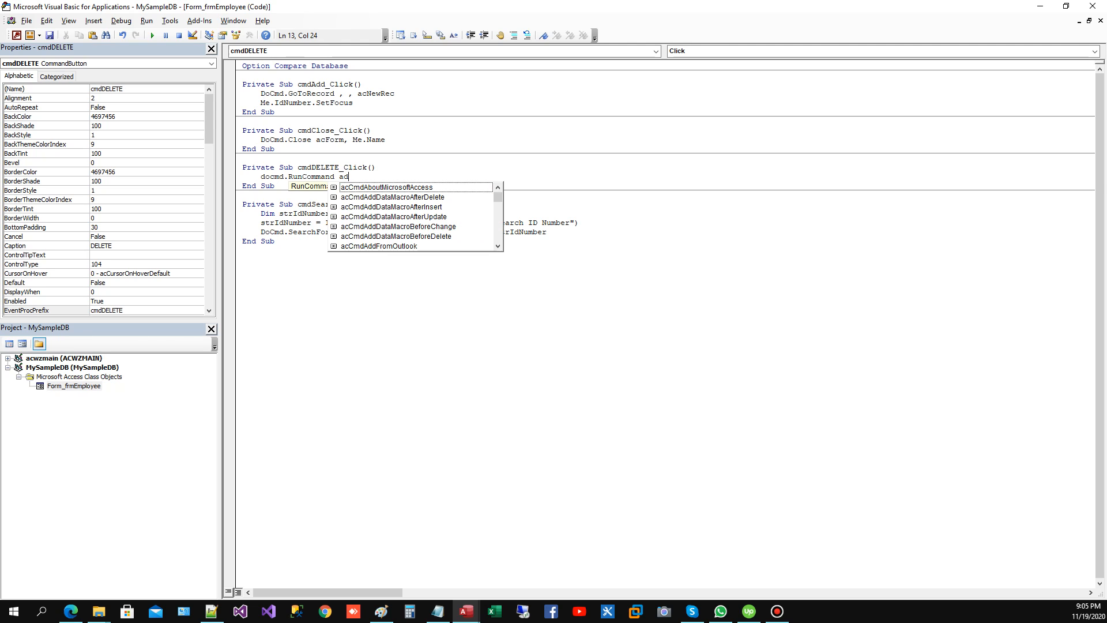
key(BackSpace)
text(ccd)
key(BackSpace)
text(md)
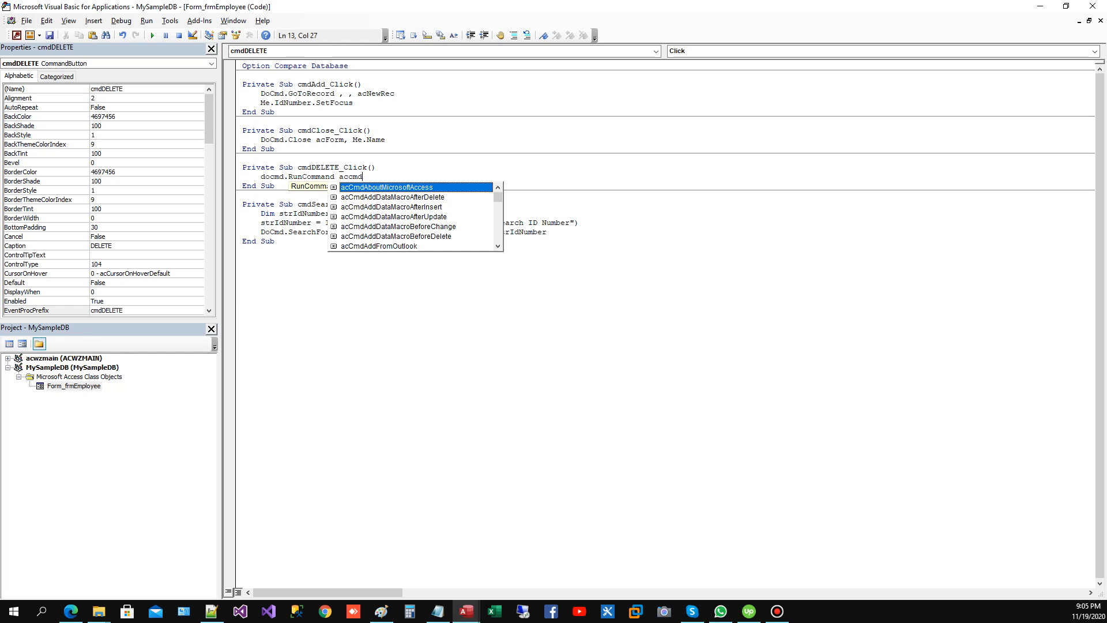
text(de)
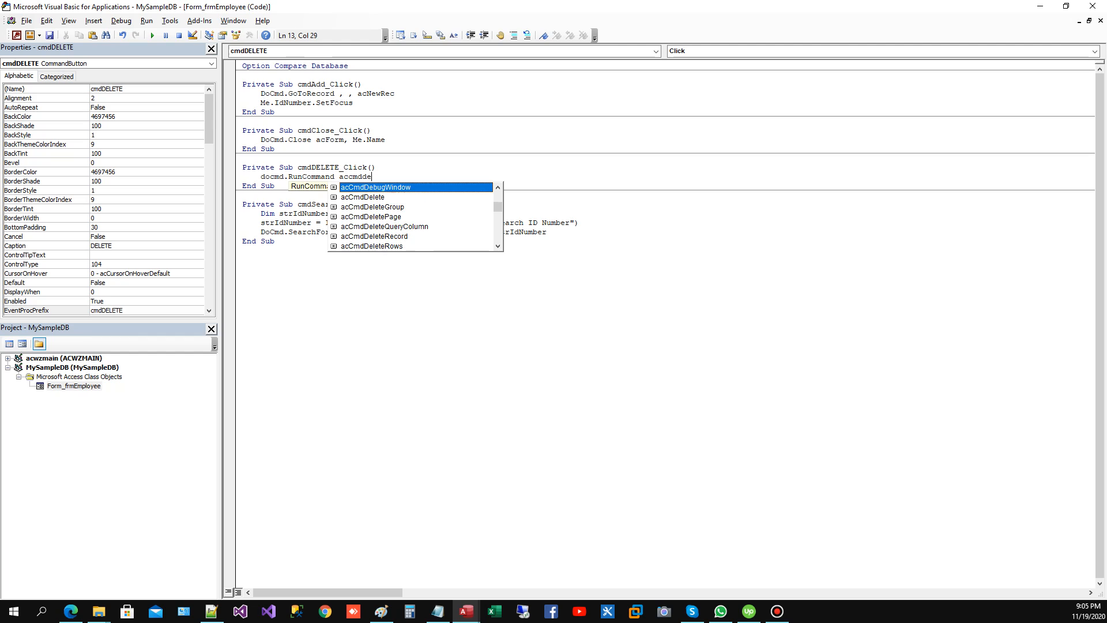
text(l)
key(Down)
key(Down)
key(Down)
key(Down)
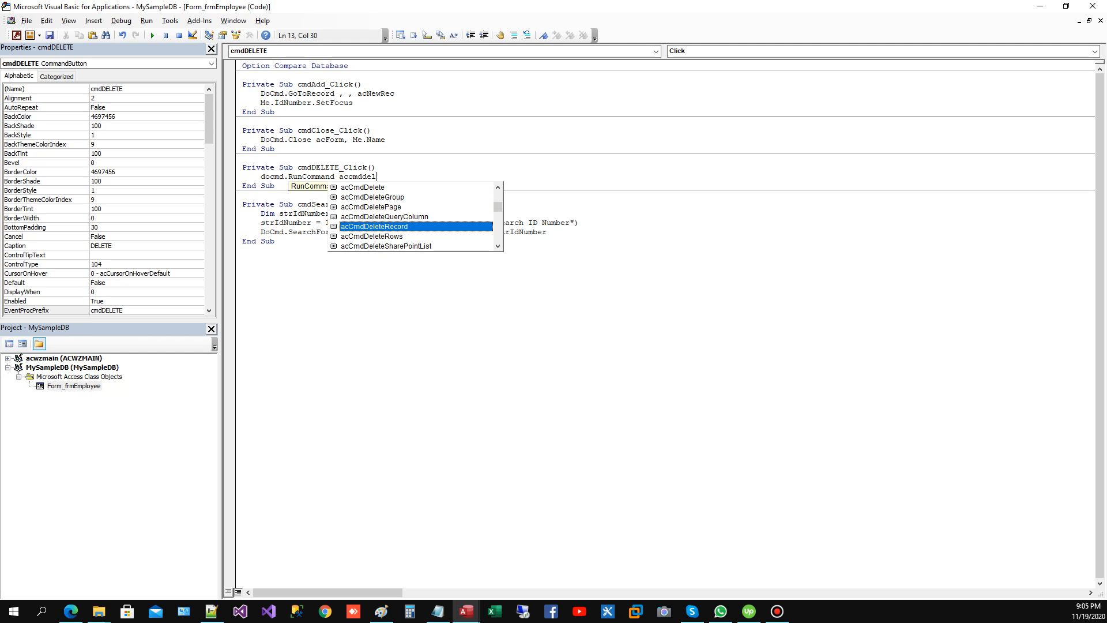
key(Tab)
key(Down)
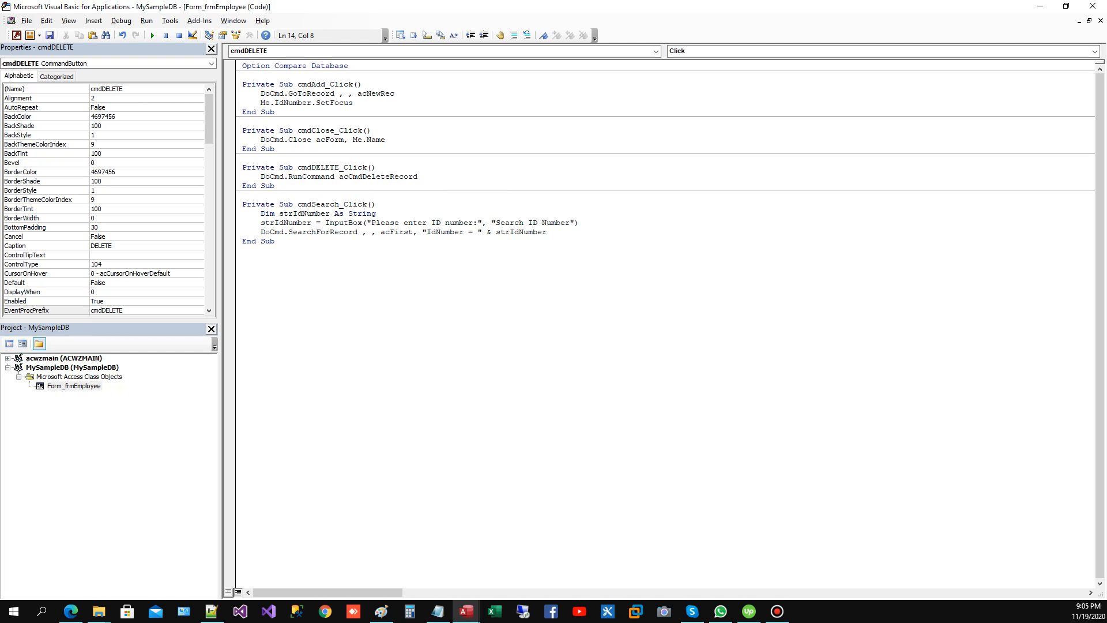
Step: Return to frmEmployee, switch it to Form View and test the Search button with the second employee's ID number
click(17, 36)
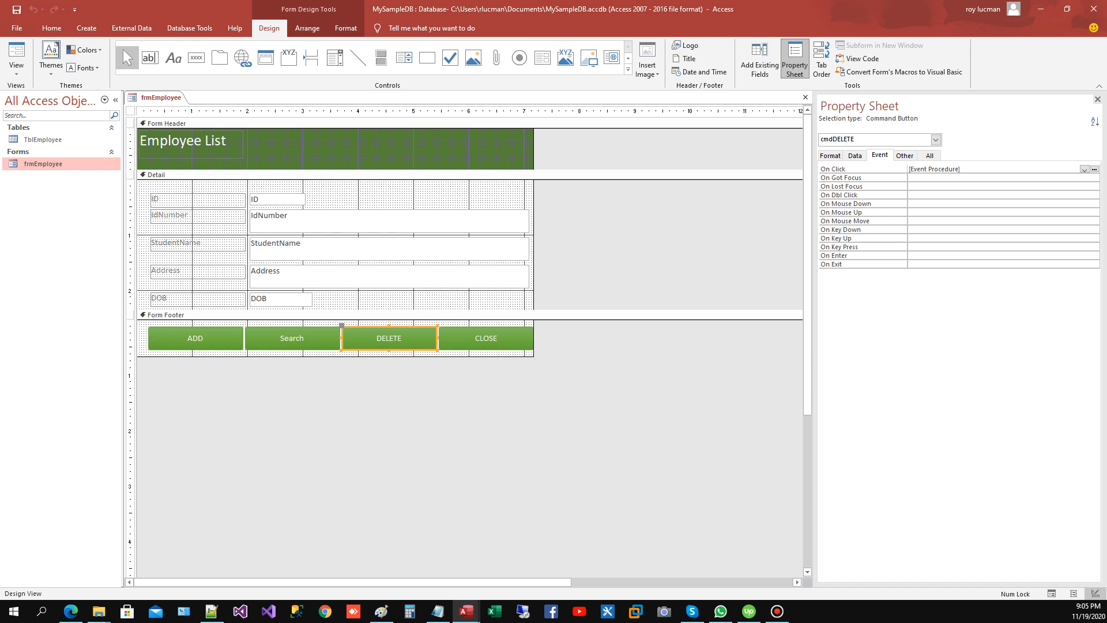
right_click(130, 110)
click(167, 116)
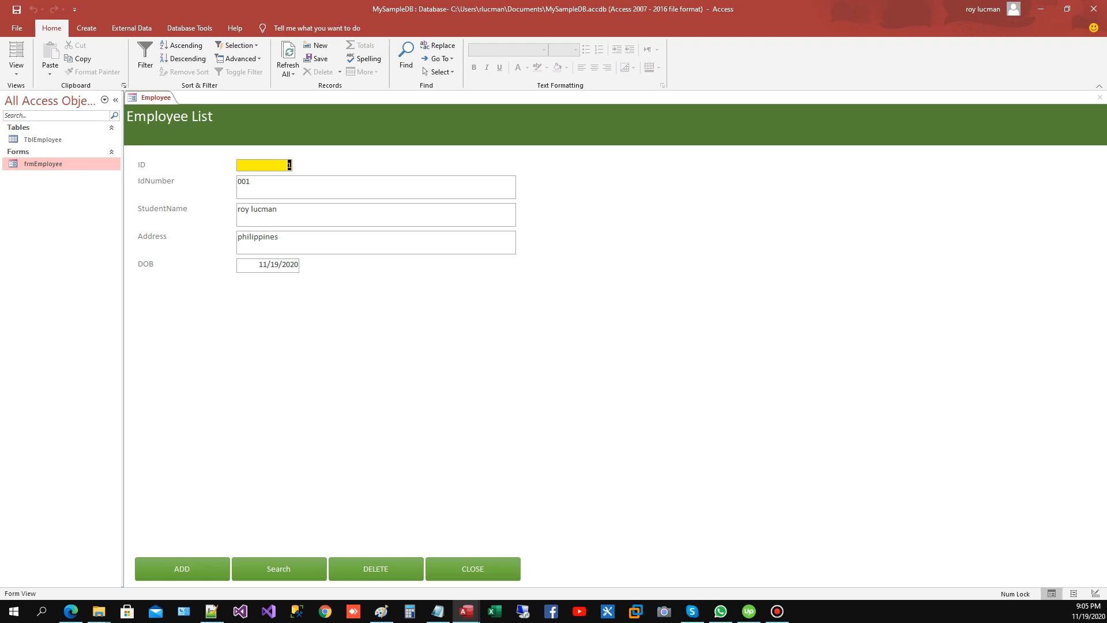
click(279, 569)
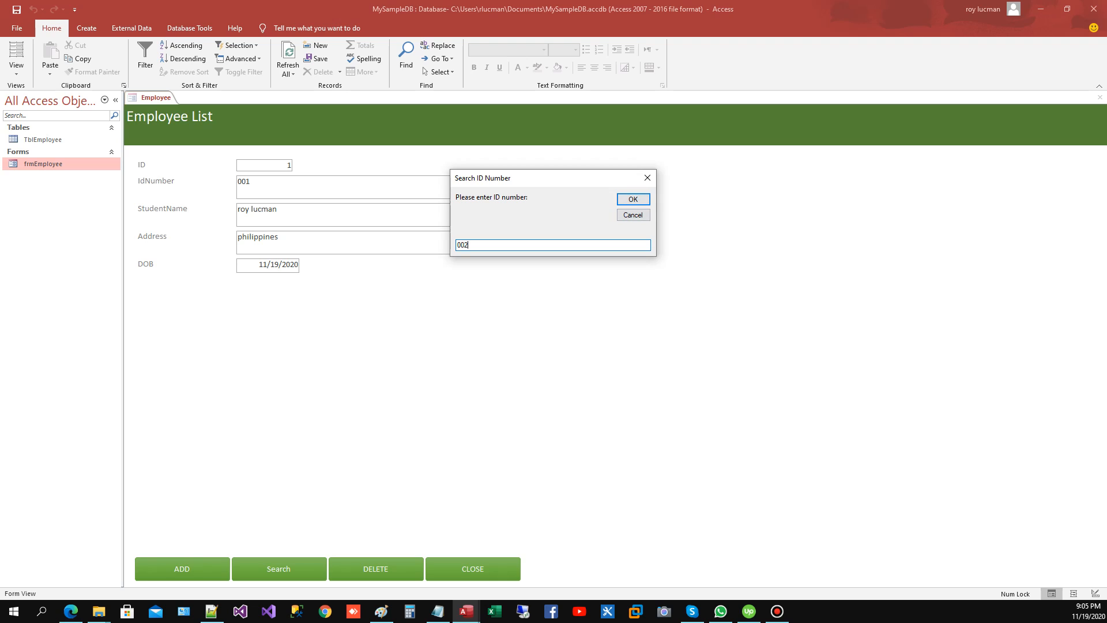
key(Return)
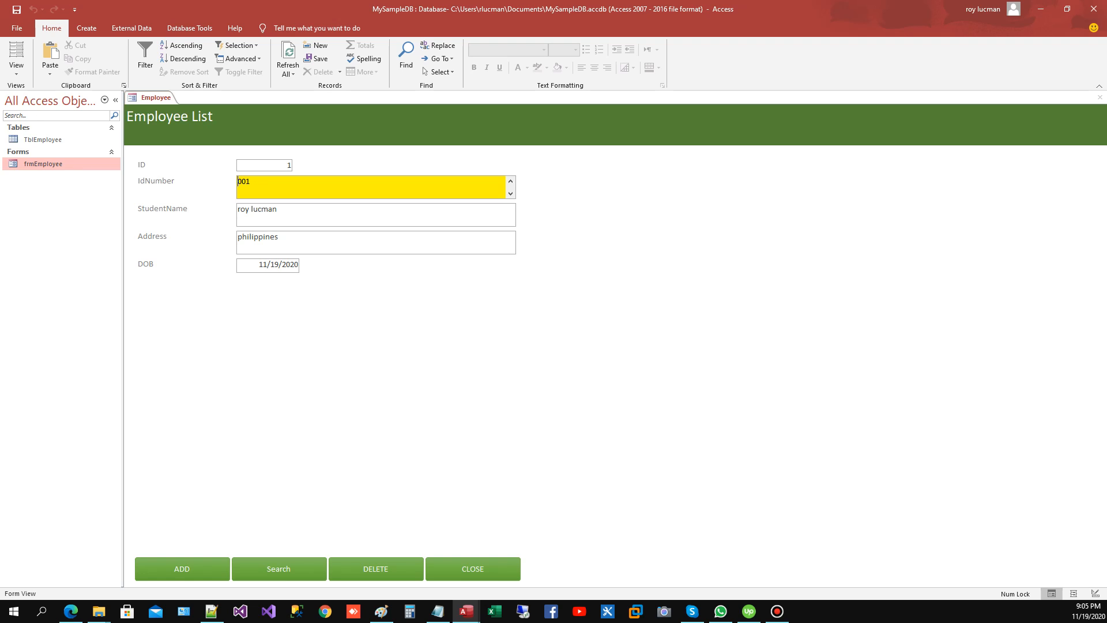
Step: Open TblEmployee, check the IdNumber stored in the second record and close the table
double_click(43, 139)
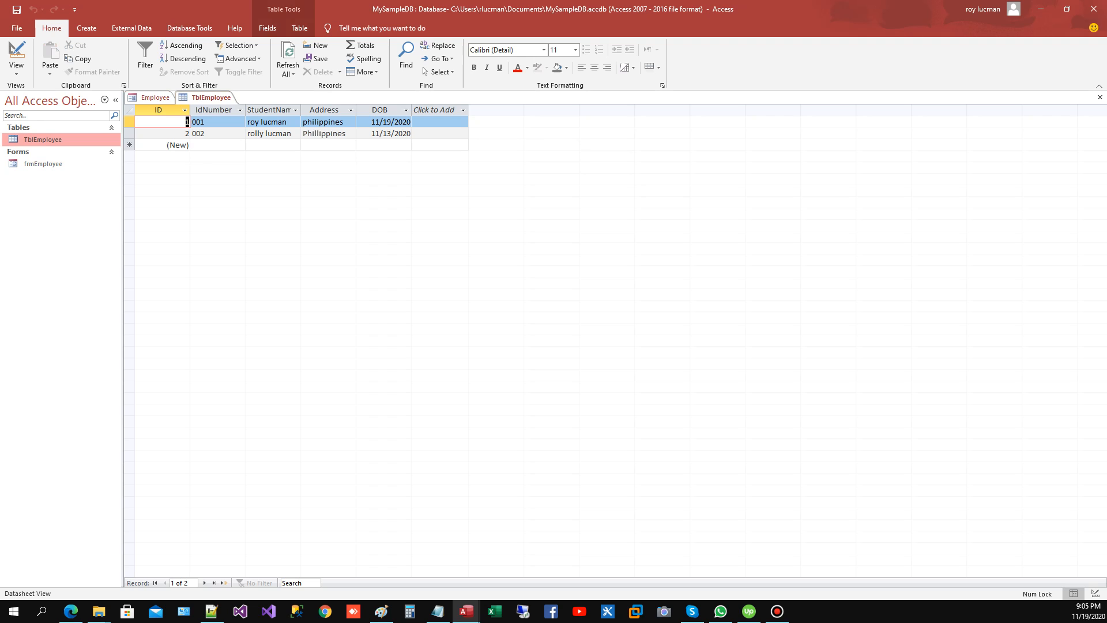
click(194, 133)
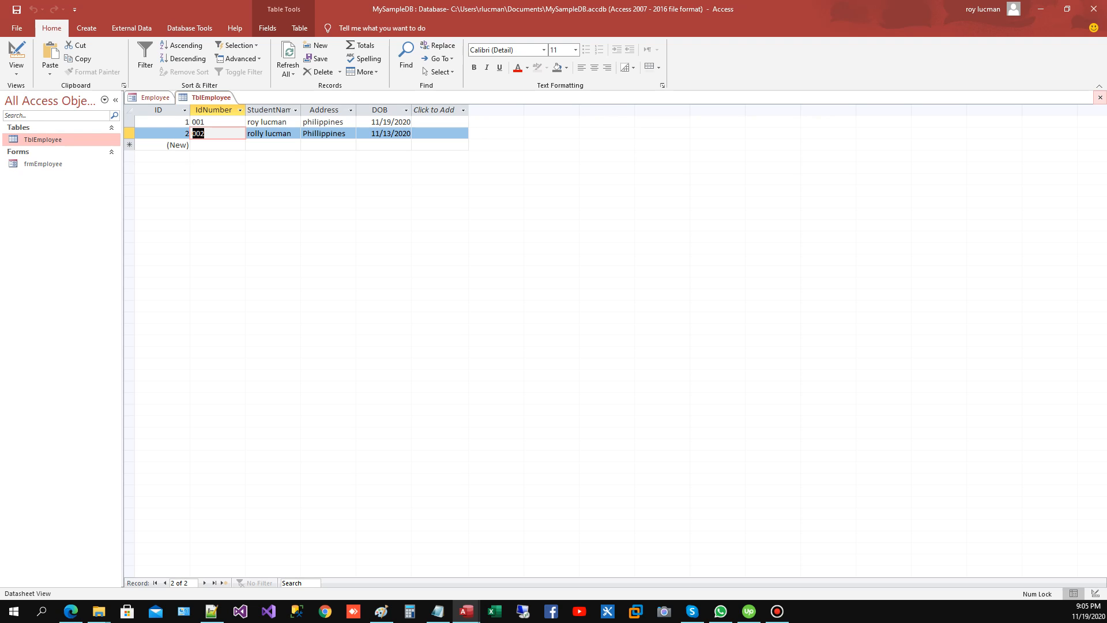
click(1101, 98)
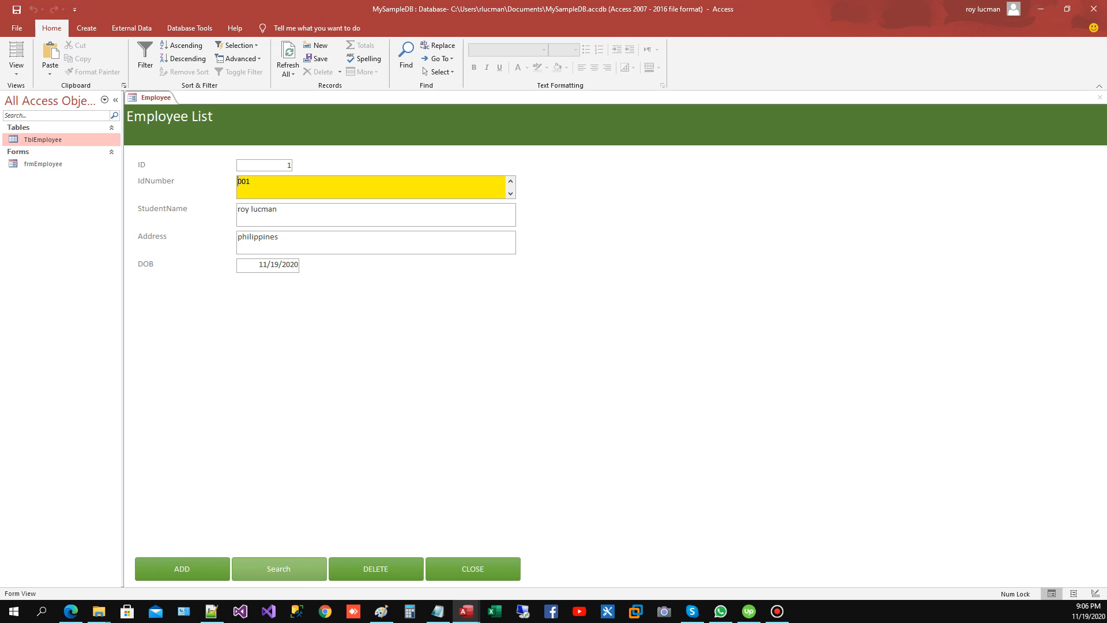
Step: Repeat the form search with the second record's ID number
click(278, 569)
text(002)
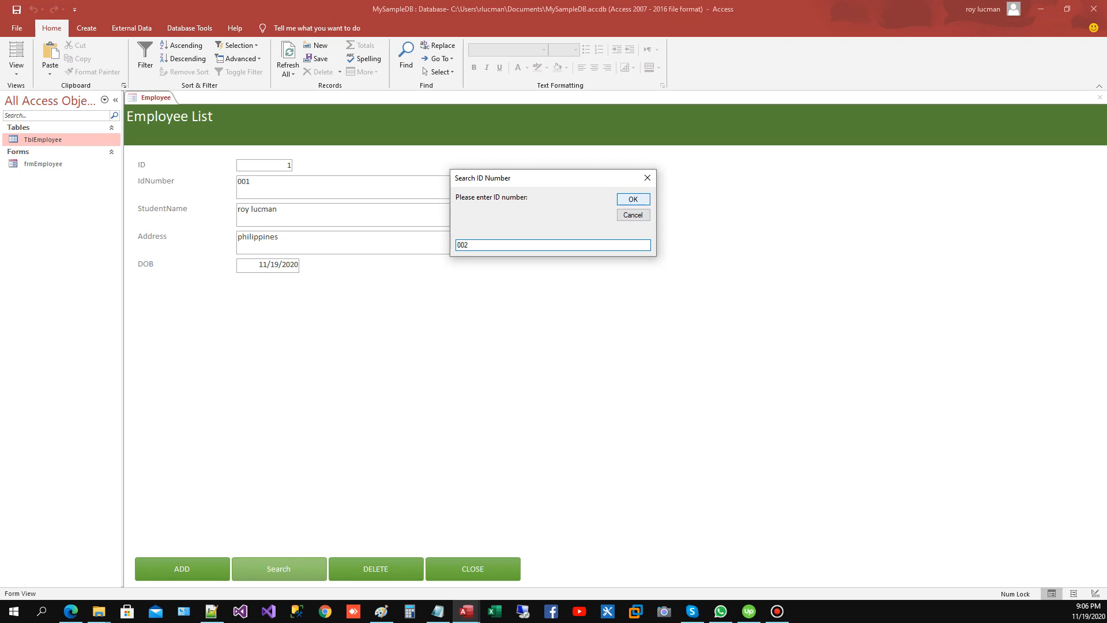
click(633, 199)
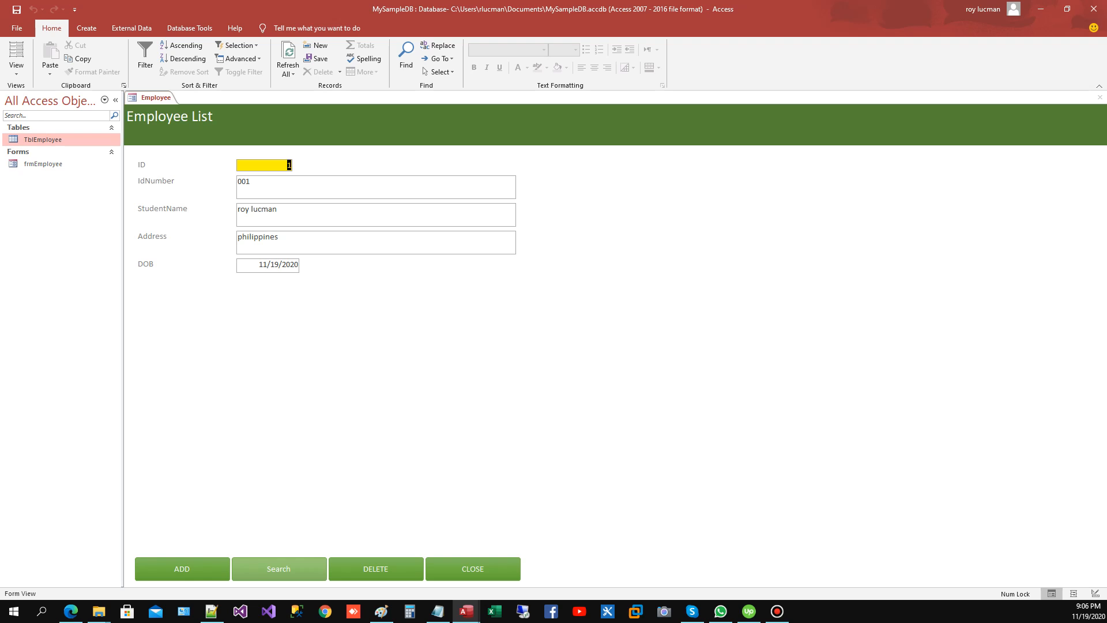
Step: Set a breakpoint on the InputBox line of cmdSearch_Click and start a search from the form
click(466, 611)
click(528, 558)
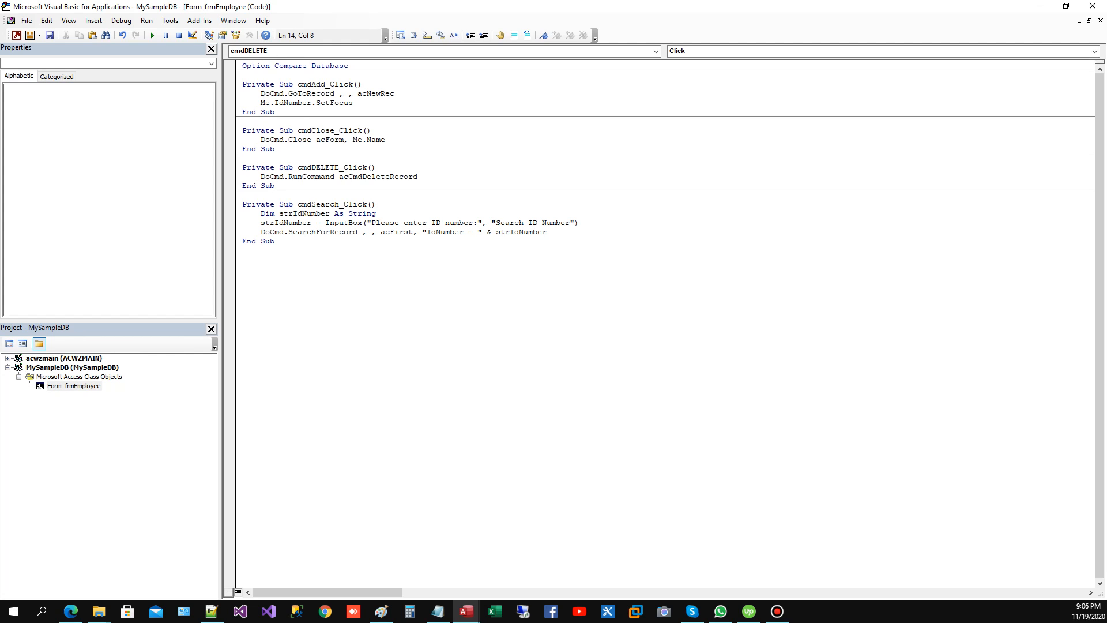
click(229, 223)
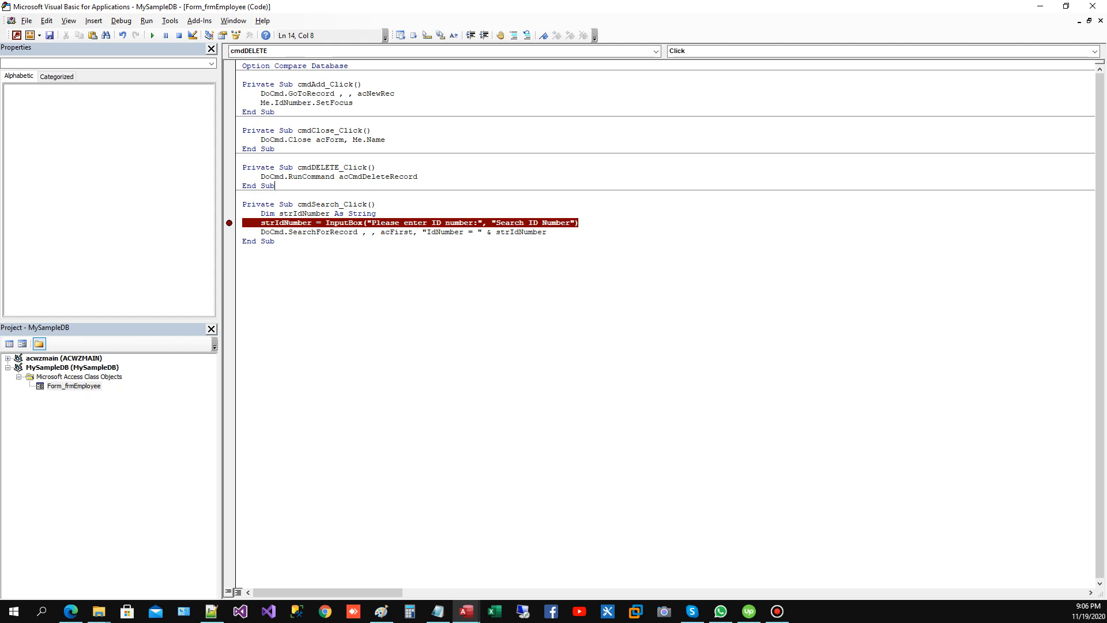
click(16, 35)
click(278, 569)
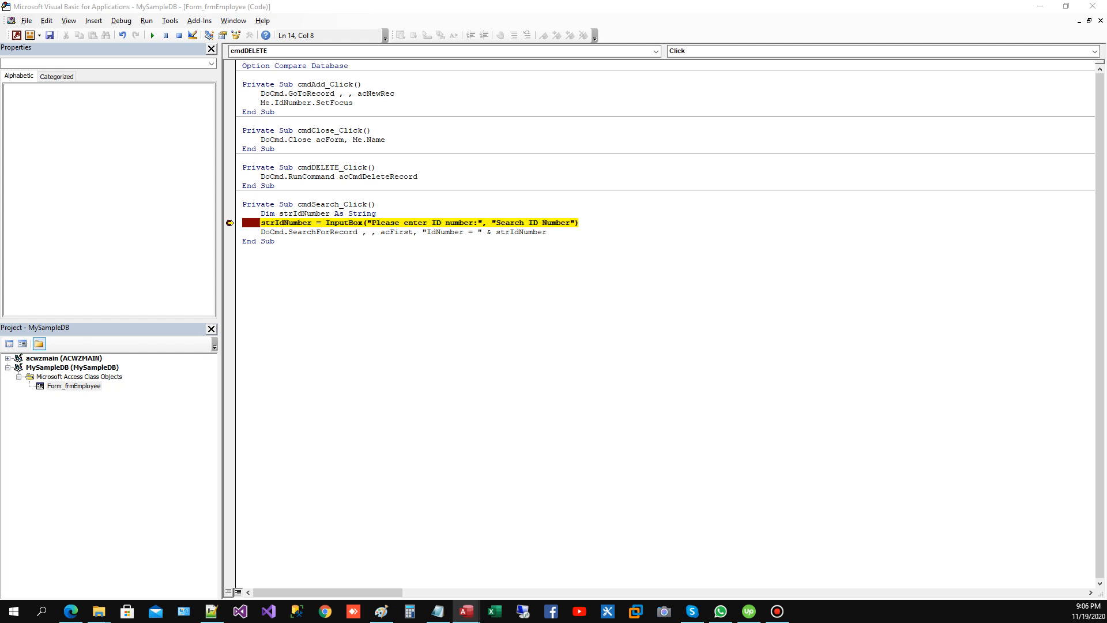
Step: Step past the InputBox line with the second record's ID number entered and inspect the value of strIdNumber
key(F8)
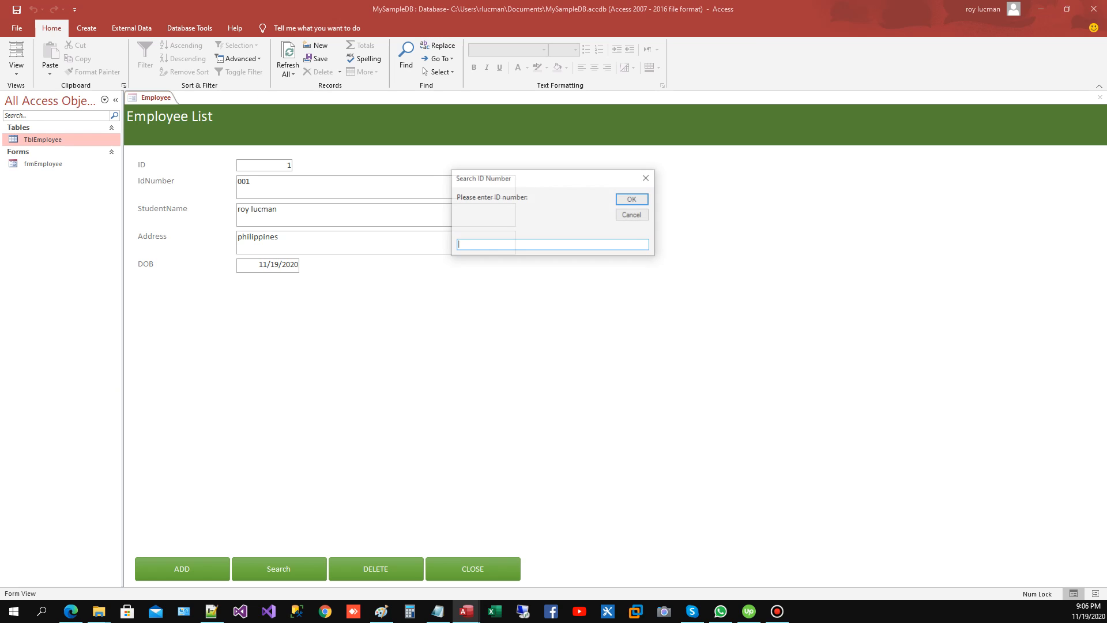
text(002)
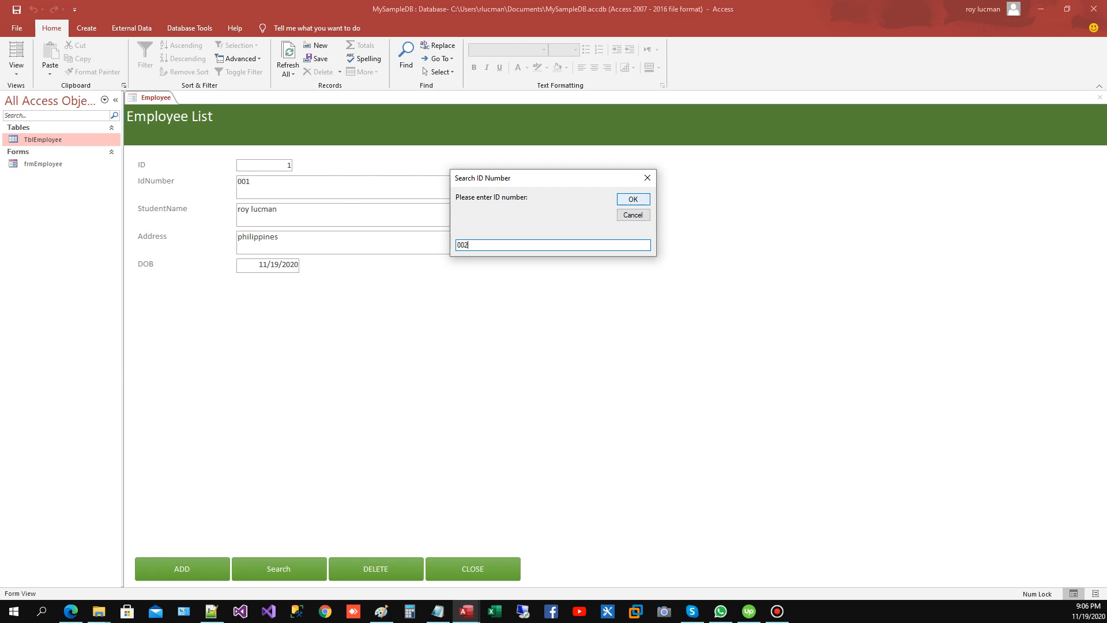
key(Return)
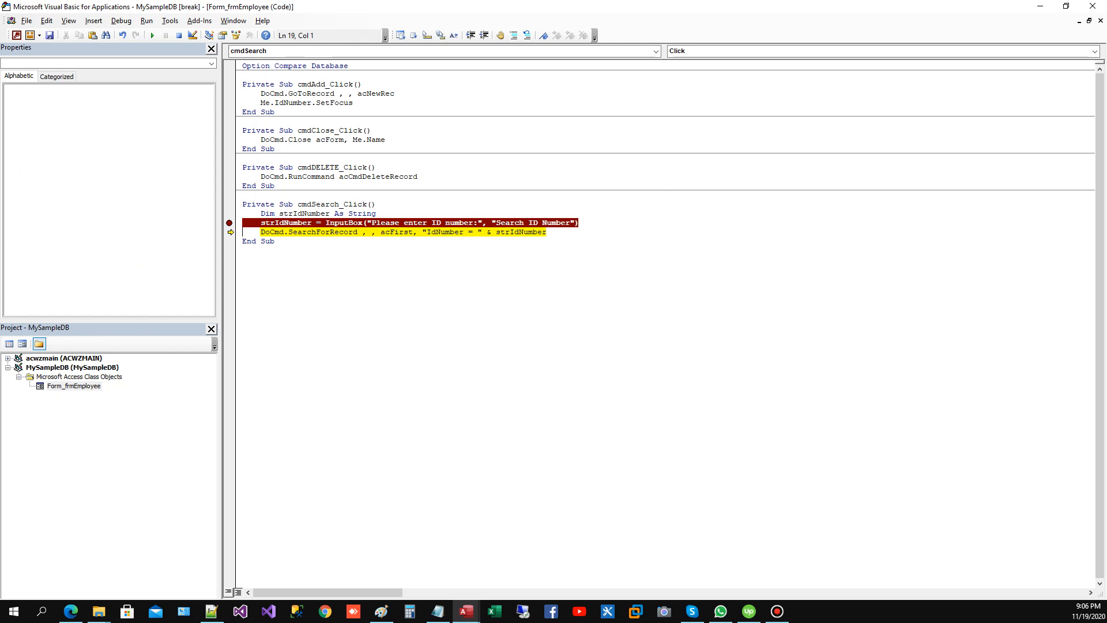
mouse_move(521, 233)
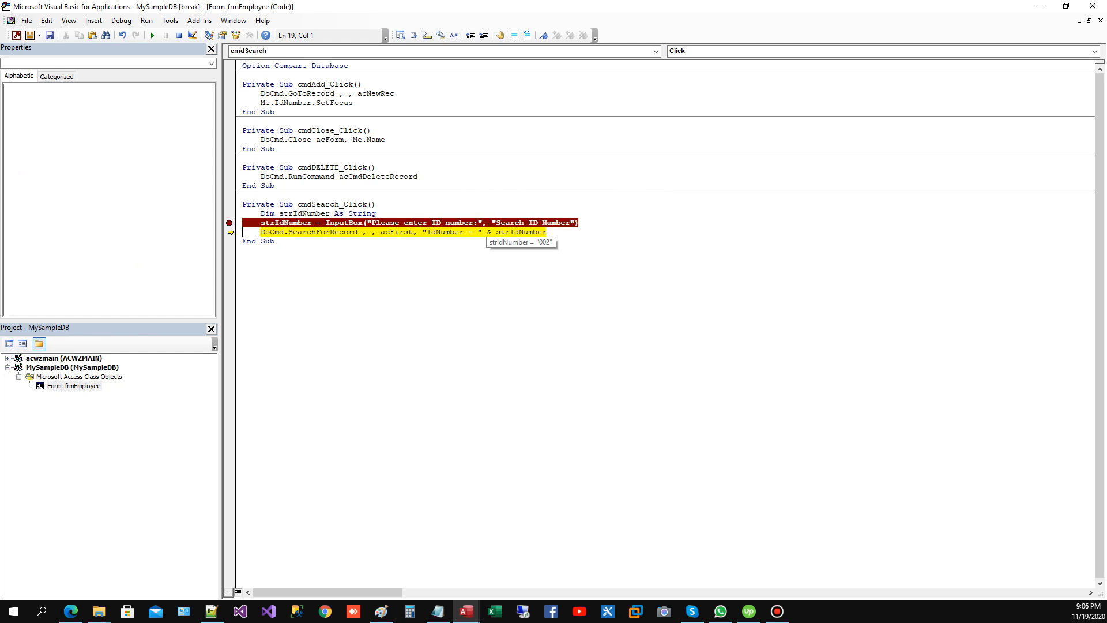
Step: Enclose strIdNumber in single quotes in the SearchForRecord condition and step through to the end of the procedure
click(479, 232)
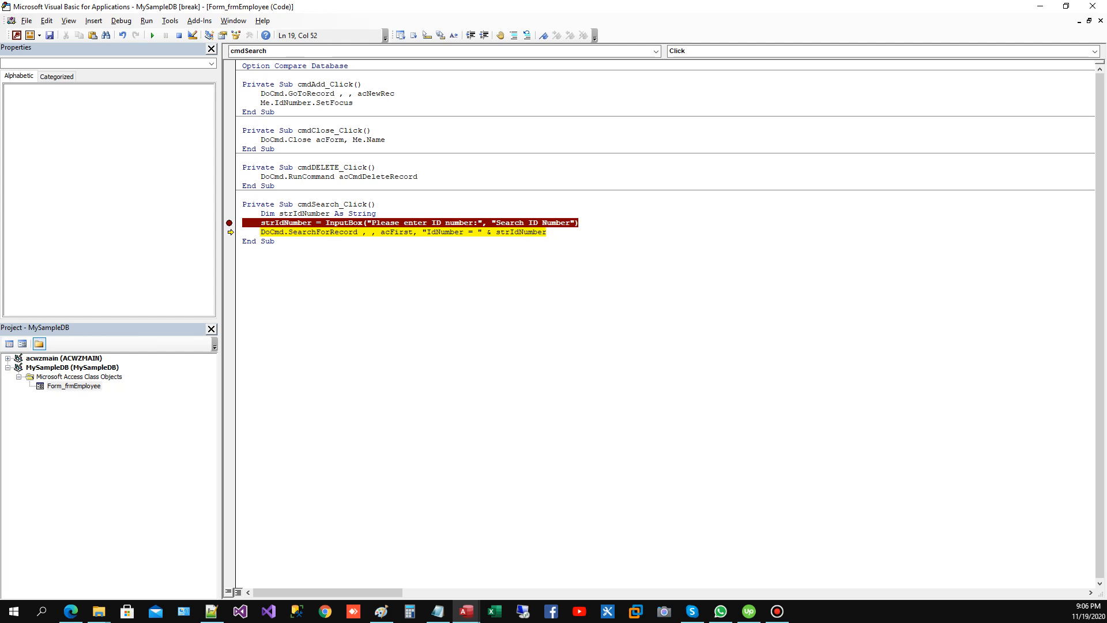
text(')
text( & )
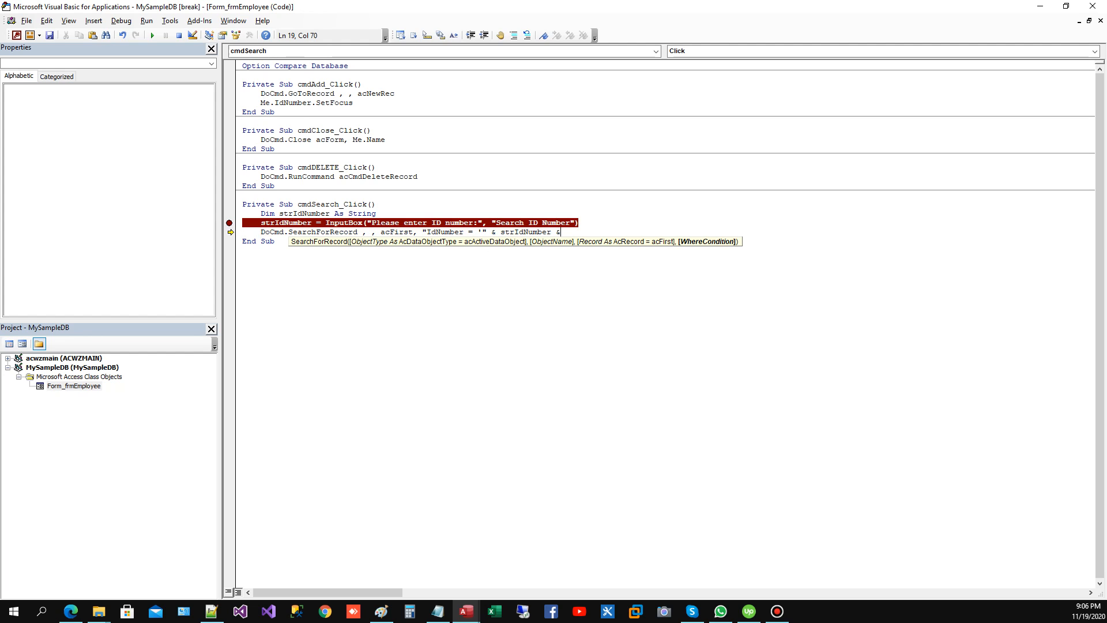
text("'")
key(Down)
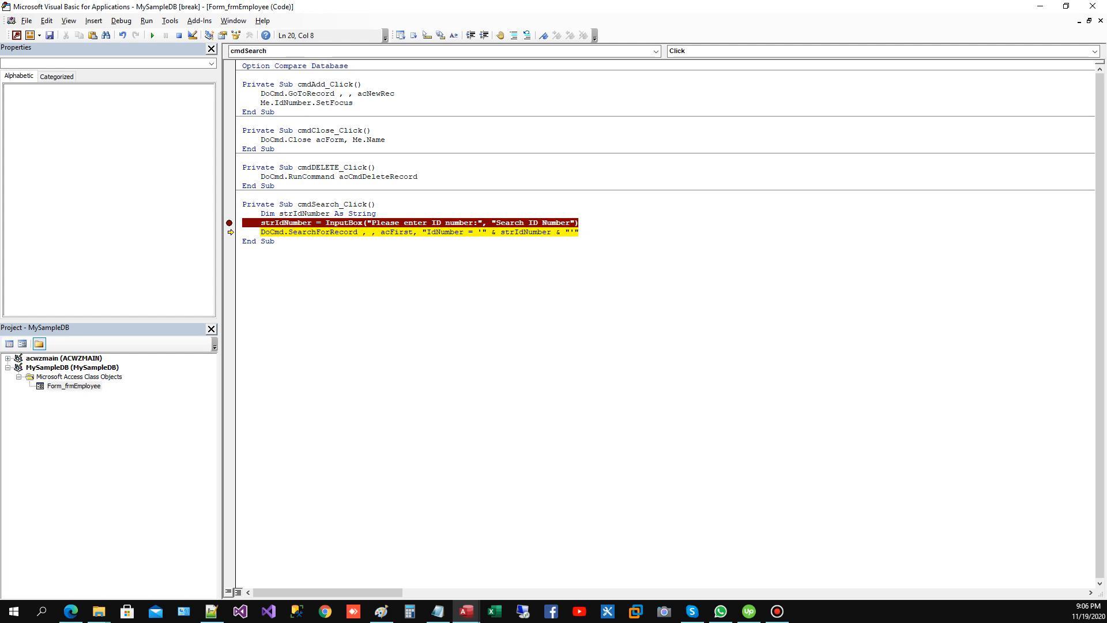
key(F8)
key(F8)
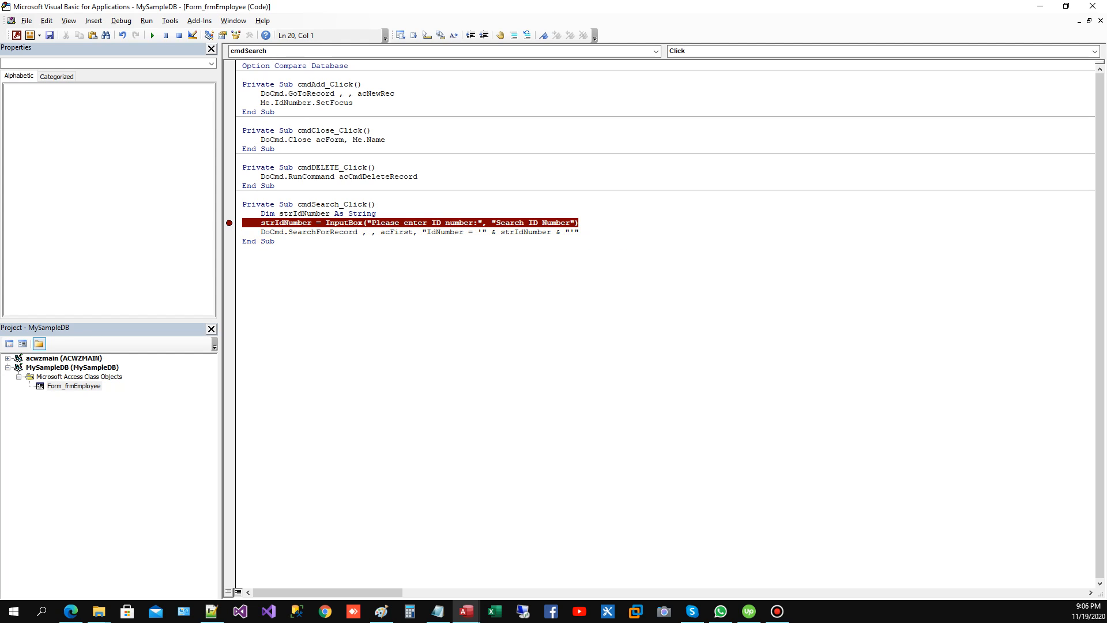
Step: Remove the breakpoint from the InputBox line and save the form's code
click(229, 222)
click(121, 20)
click(50, 35)
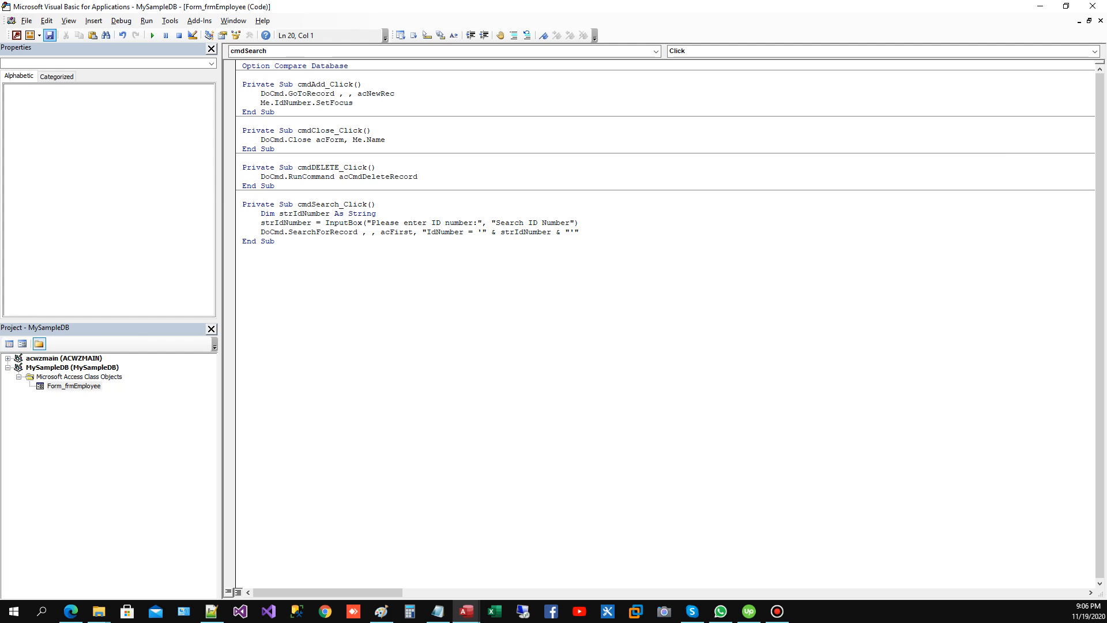
Step: Return to the employee form and add a new record with the third employee's ID number
click(17, 35)
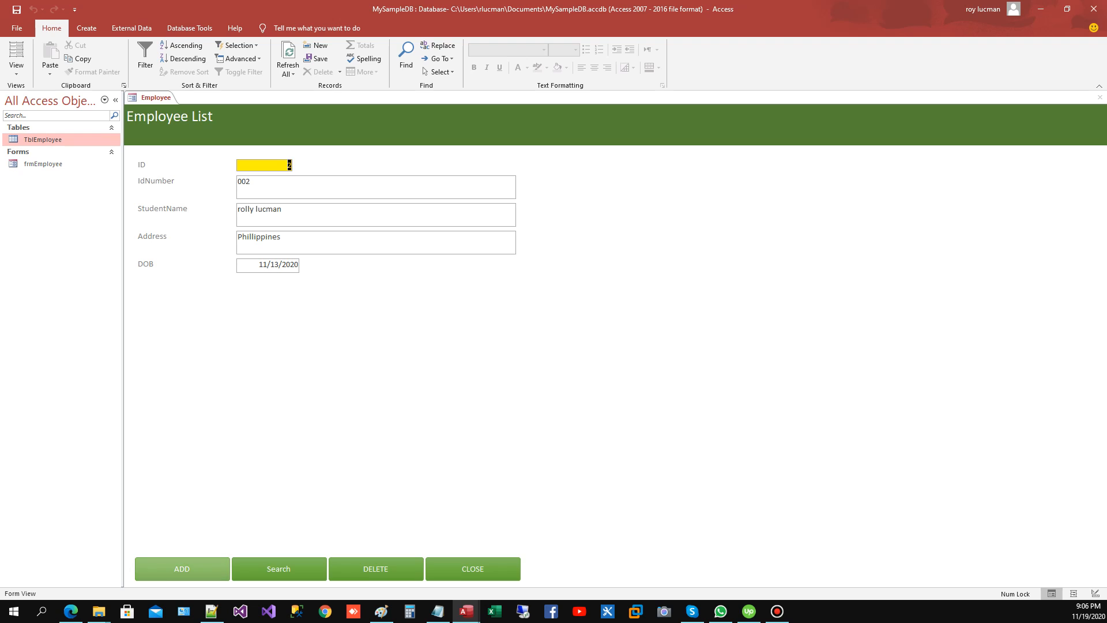
click(182, 569)
text(003)
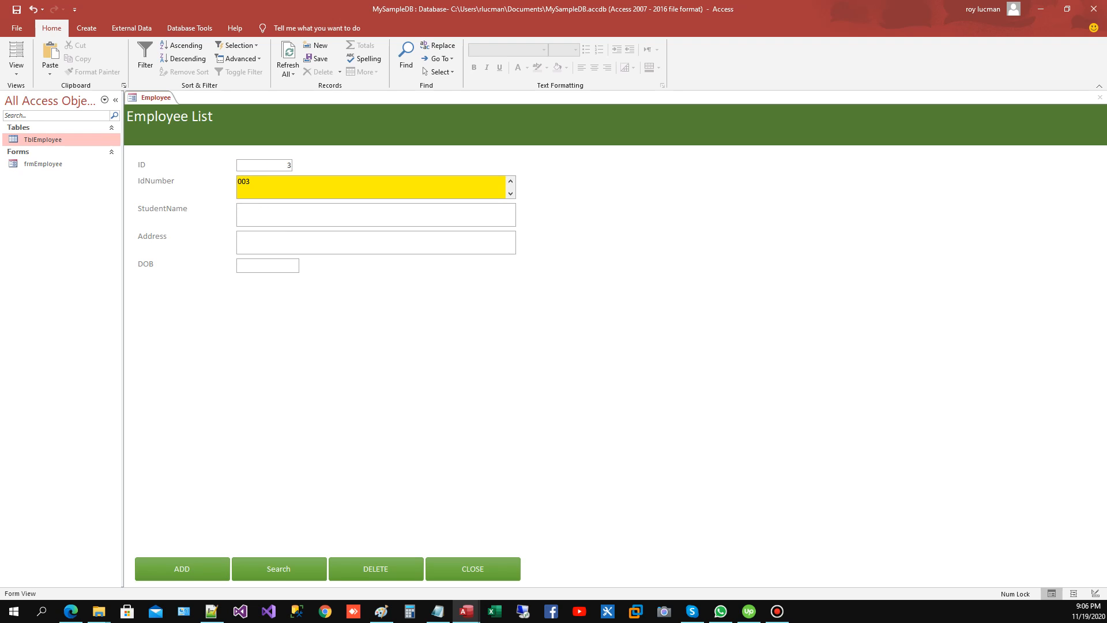
Step: Enter the new employee's full name in the StudentName field
key(Tab)
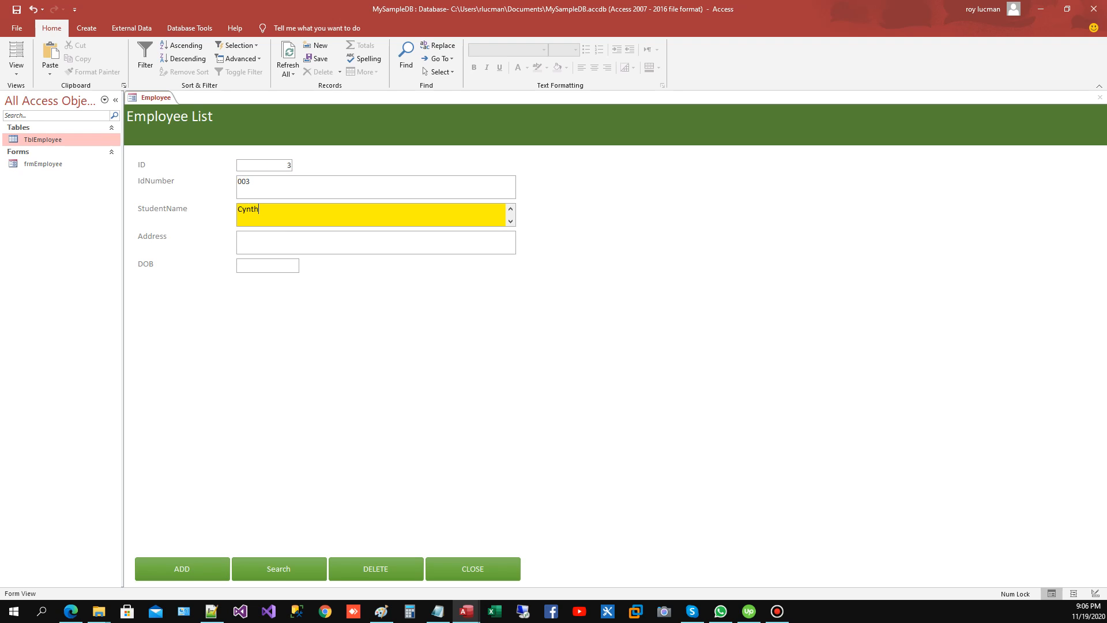
text(Lucman)
key(Tab)
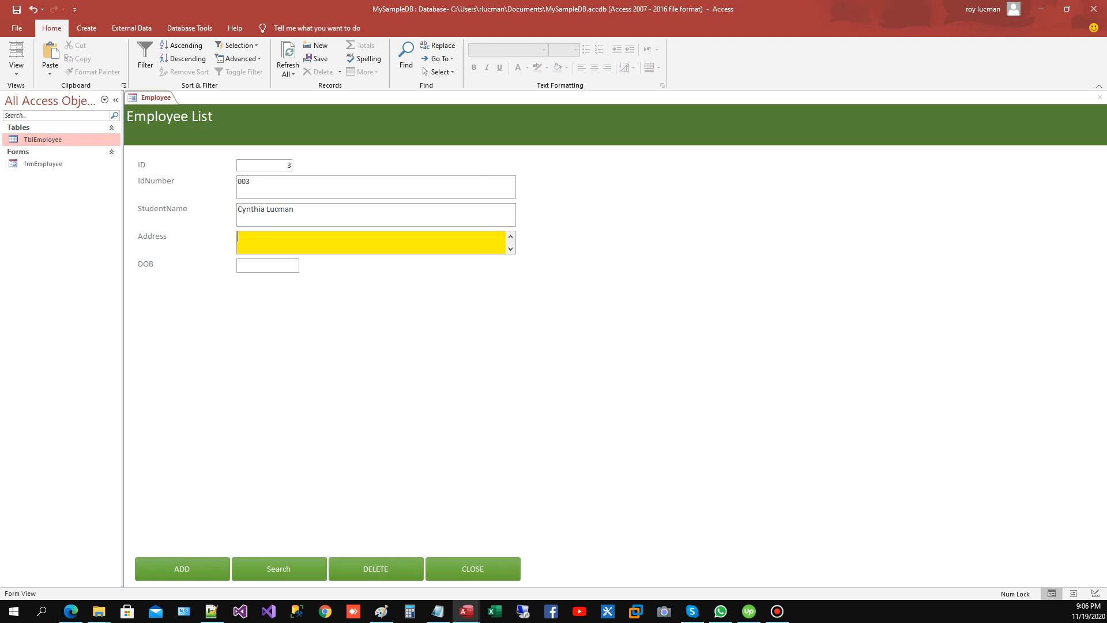
Step: Set the new record's Address to Philippines and choose the date of birth from the November 2020 calendar
text(Philippines)
key(Tab)
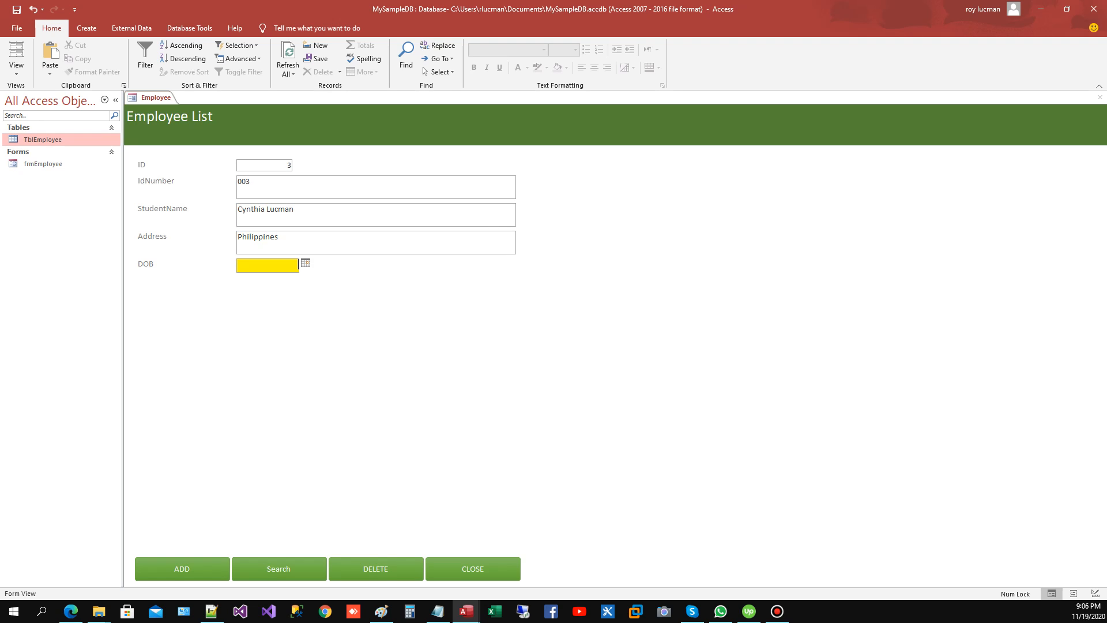
click(306, 263)
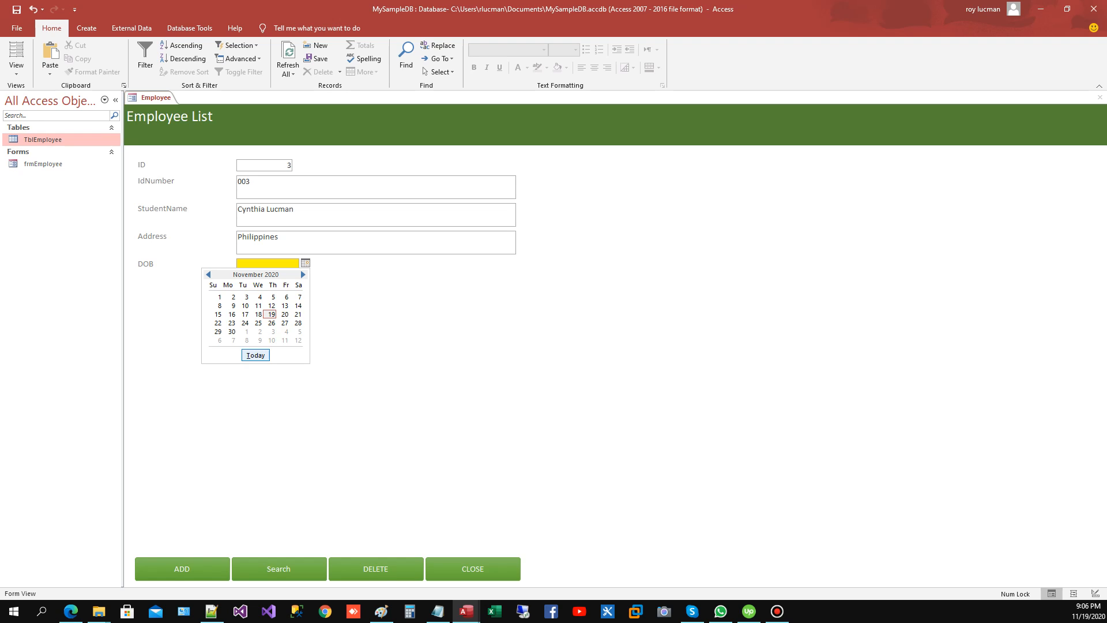
click(231, 323)
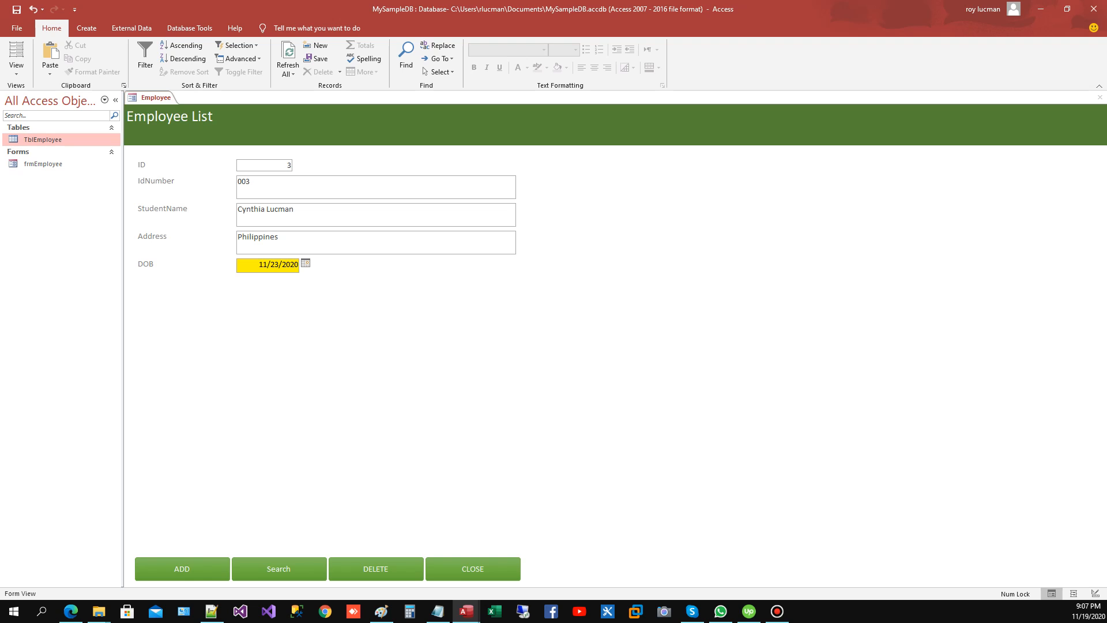
Step: Test the form's record search with the first employee's ID number and again with the third employee's ID number
click(278, 568)
text(001)
key(Return)
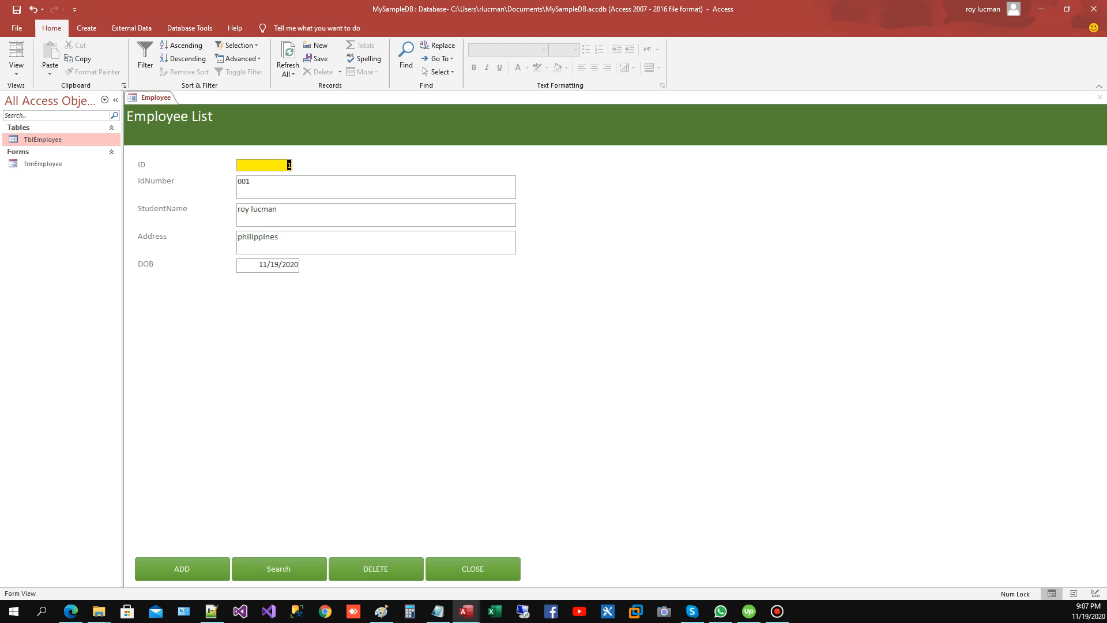
click(278, 568)
text(003)
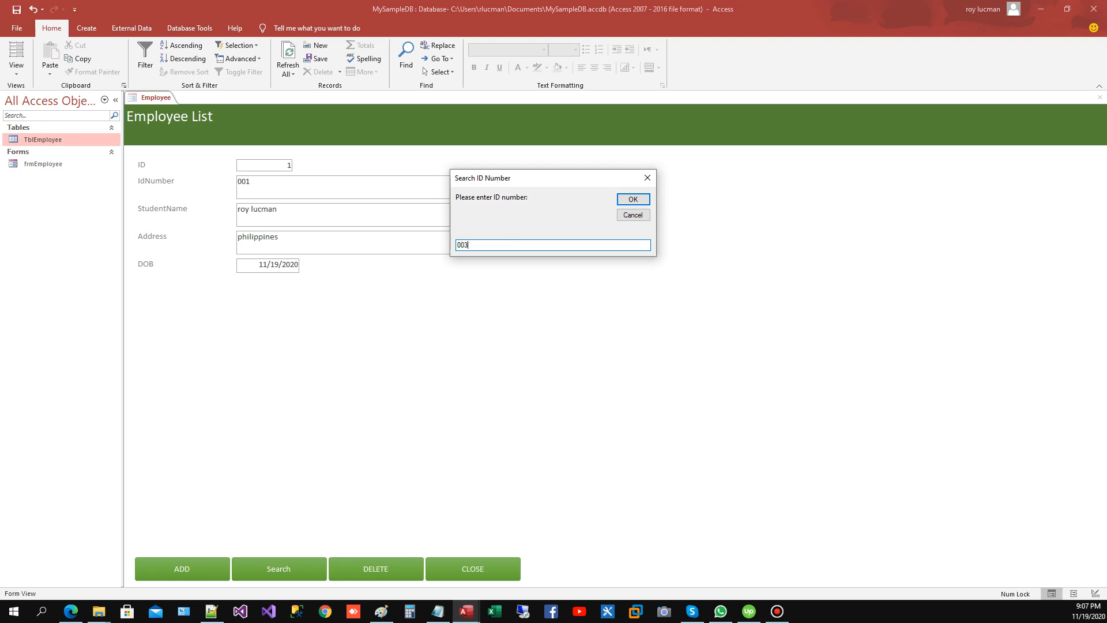
key(Return)
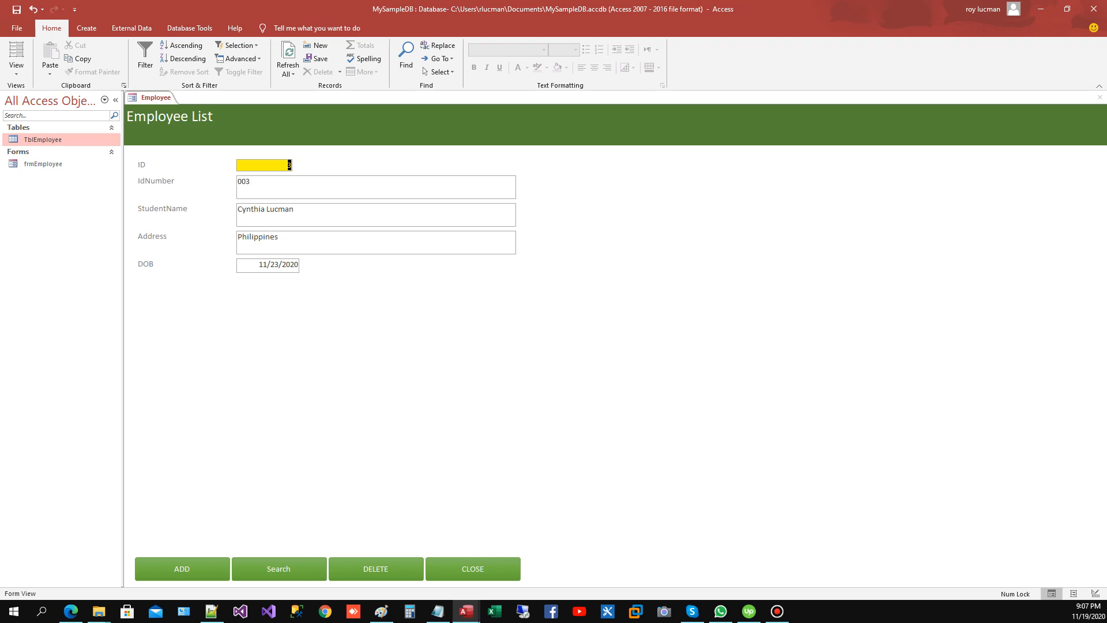
Step: Delete the third employee's record, accepting the deletion, and close the employee form with its own command
click(376, 569)
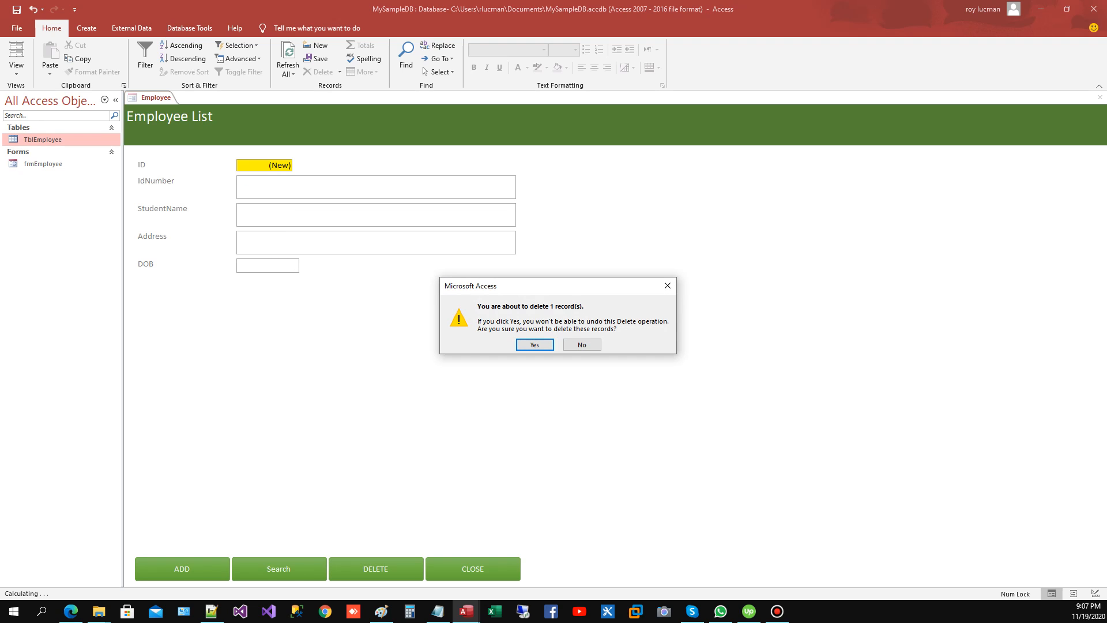
click(535, 344)
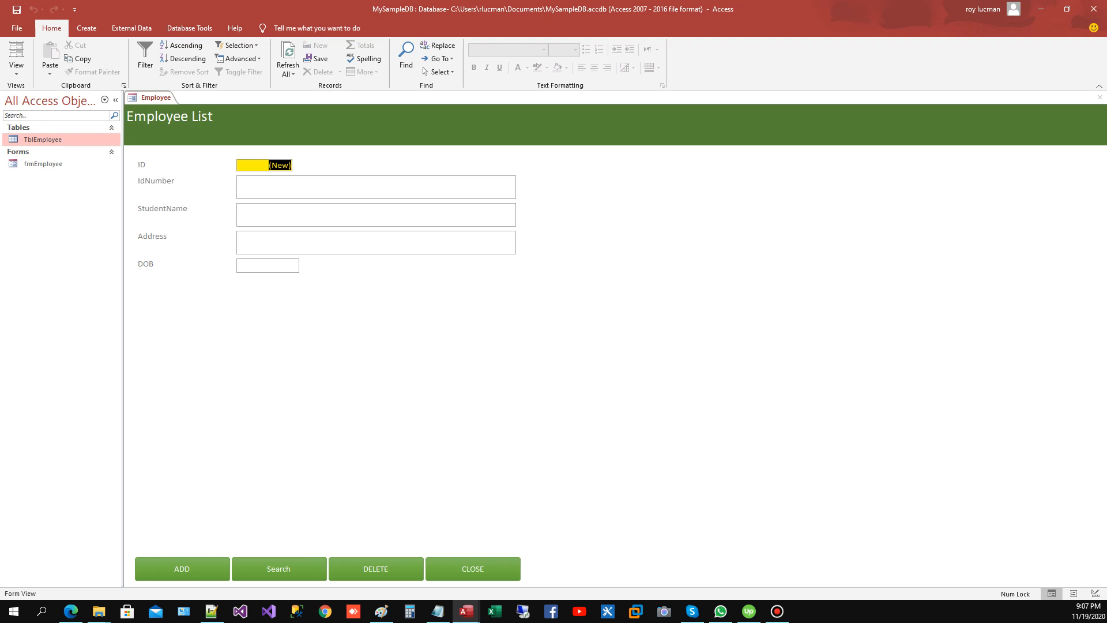
click(473, 569)
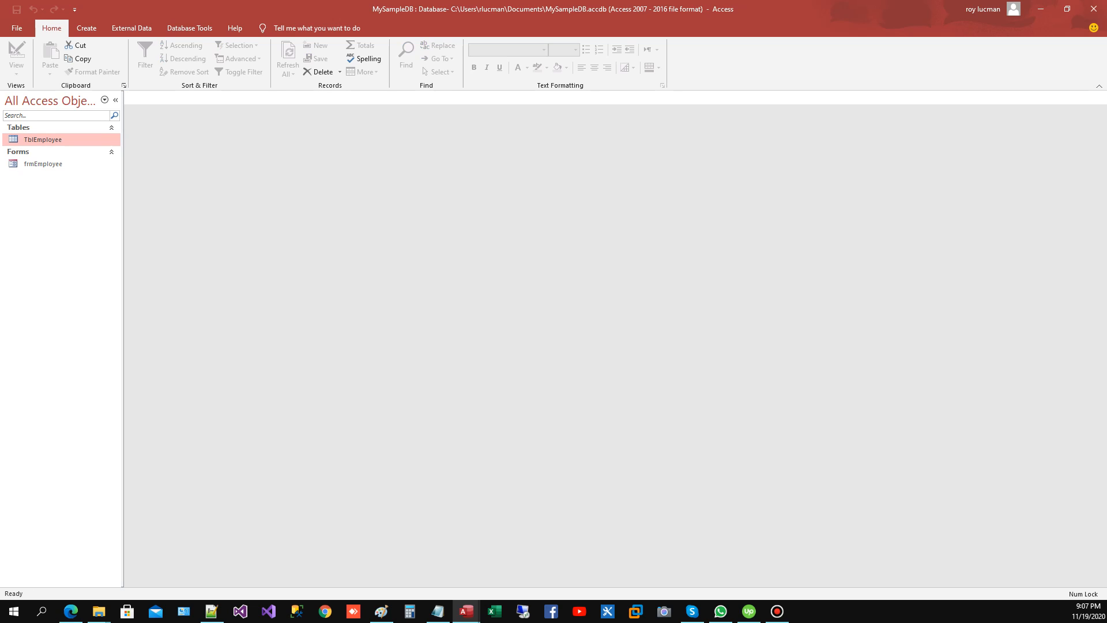